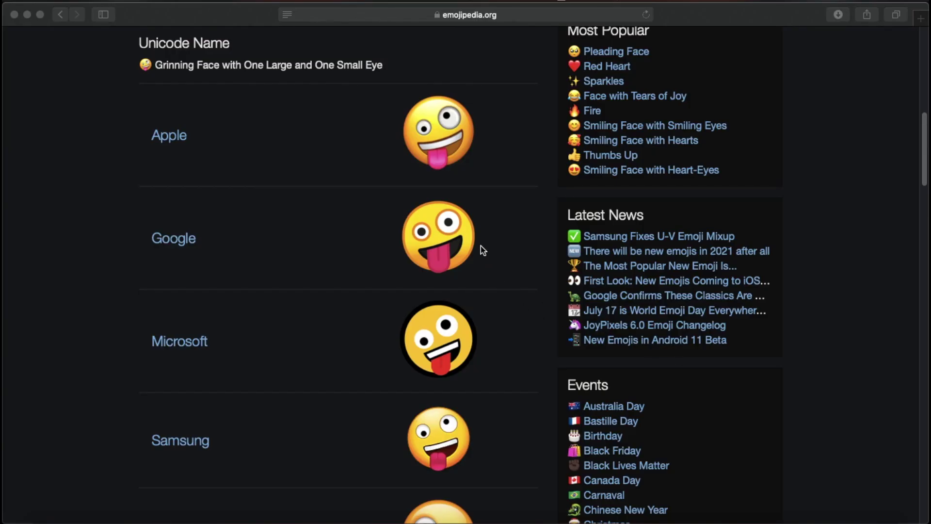
- Examine the Zany Face page on Emojipedia and the save options for Apple's version of the emoji image
scroll(456, 158, up, 15)
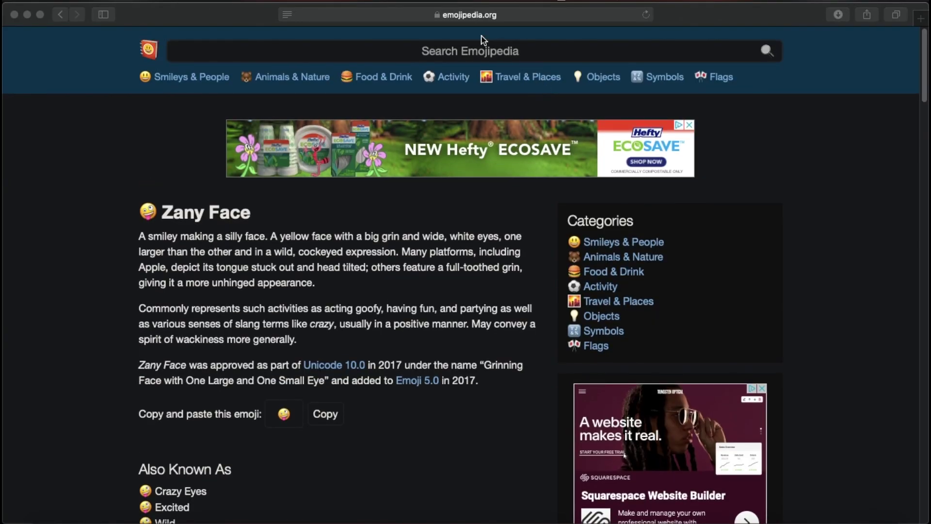
scroll(426, 303, down, 5)
scroll(388, 235, down, 4)
scroll(339, 233, down, 10)
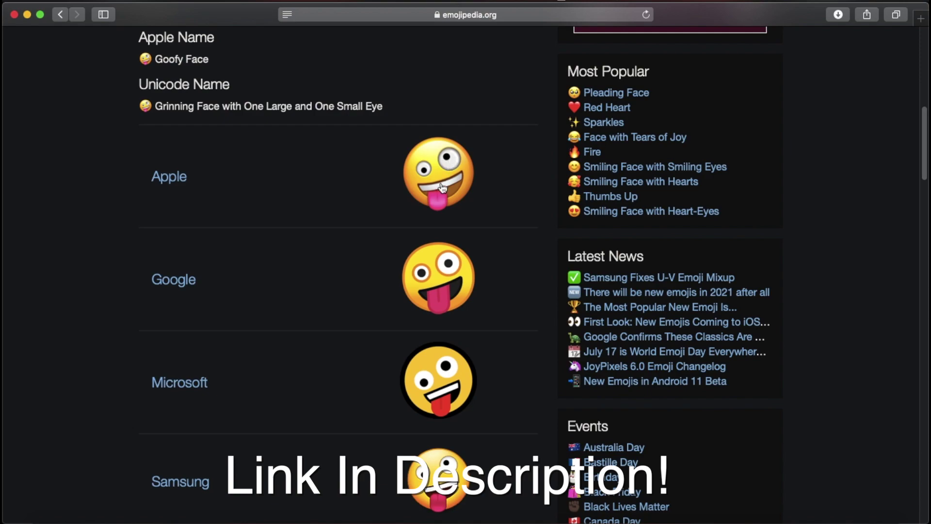
scroll(436, 167, down, 1)
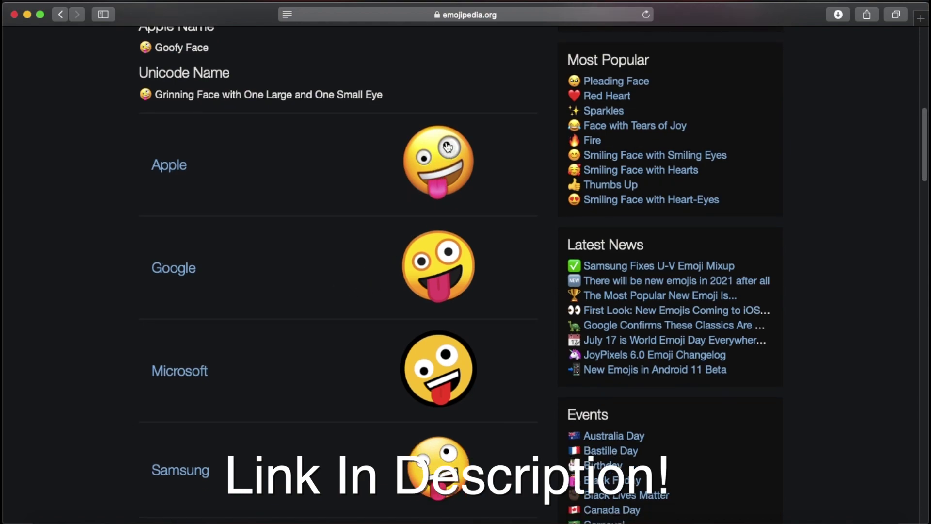
right_click(447, 146)
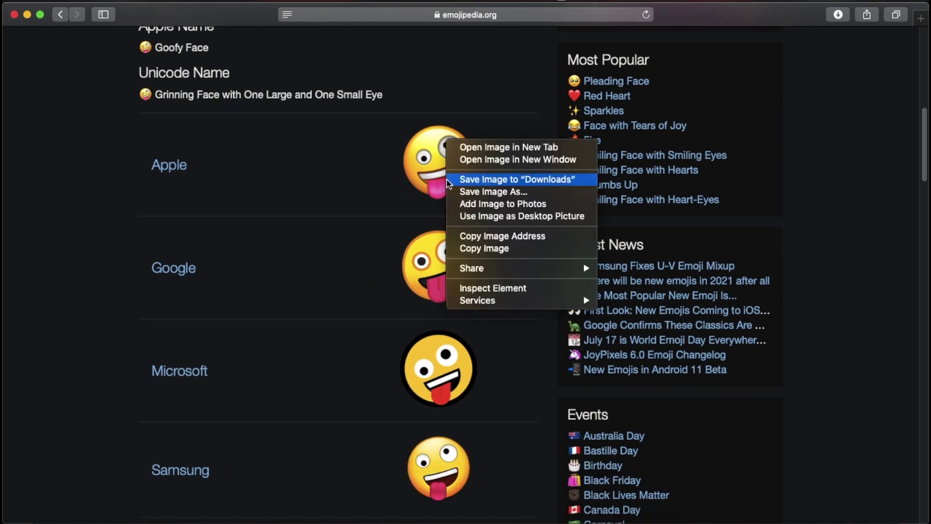
click(339, 187)
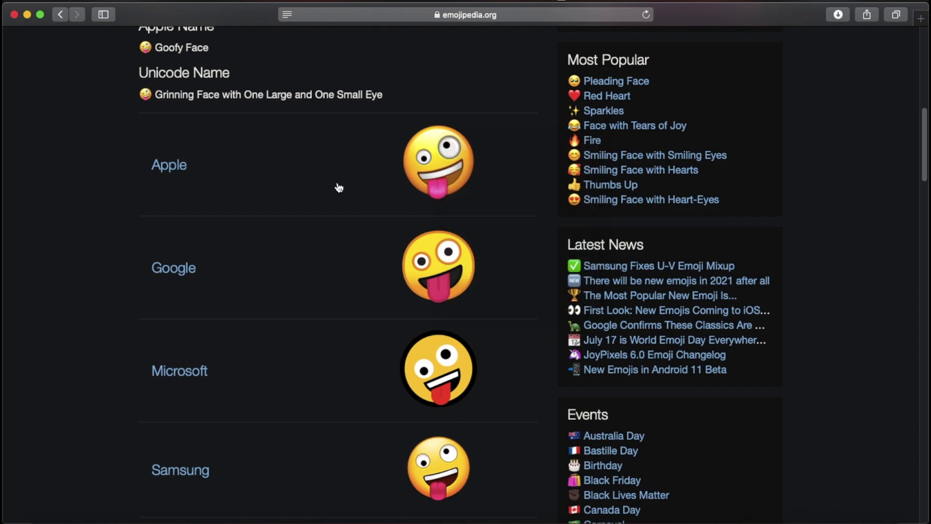
- Switch to Blender and bring the downloaded grinning-face PNG from Finder's recent files into the viewport as a reference image
click(688, 515)
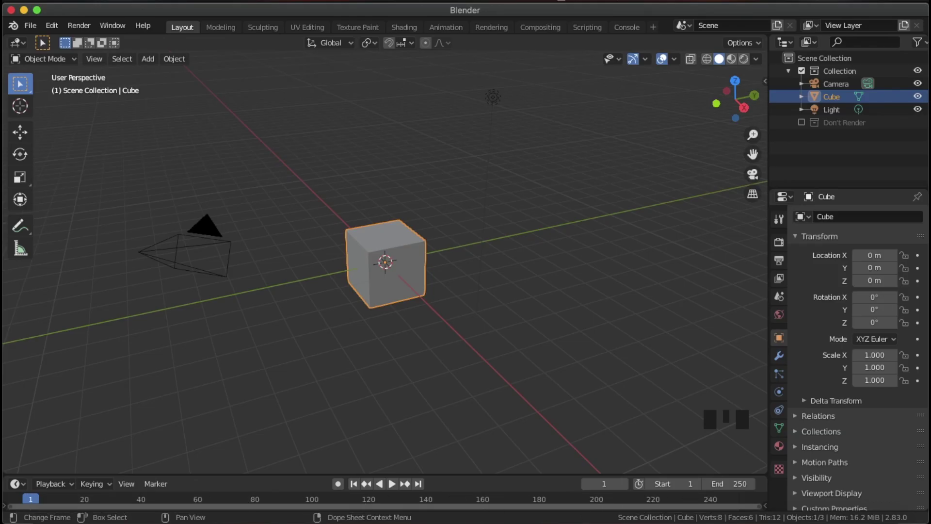
click(52, 517)
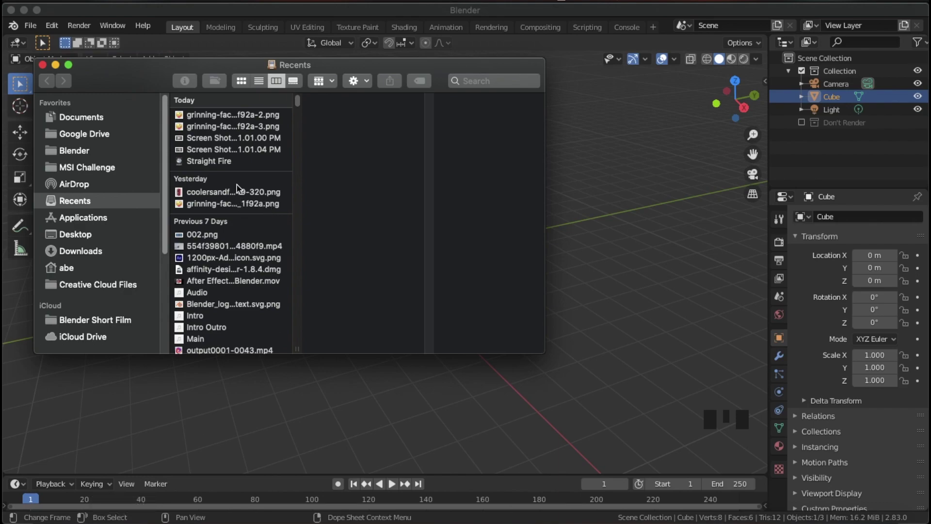
click(246, 120)
drag(246, 120, 603, 191)
click(602, 189)
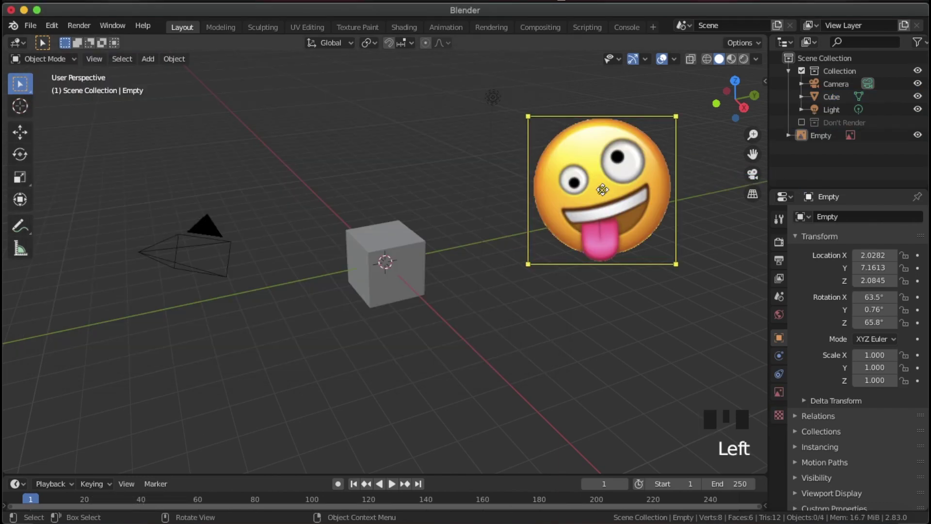
- Delete the default cube from the scene
click(412, 223)
key(x)
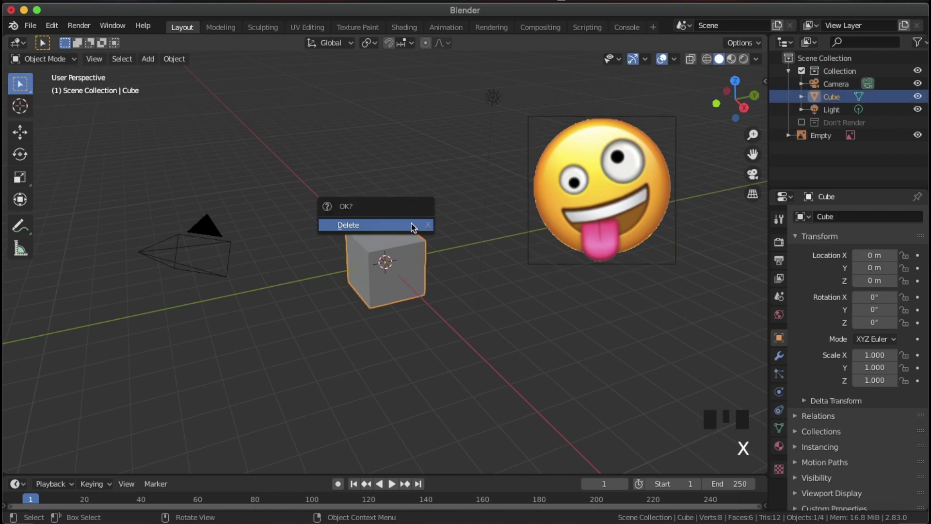
click(413, 224)
- Clear the emoji reference image's location and rotation so it lies flat at the world origin
click(623, 180)
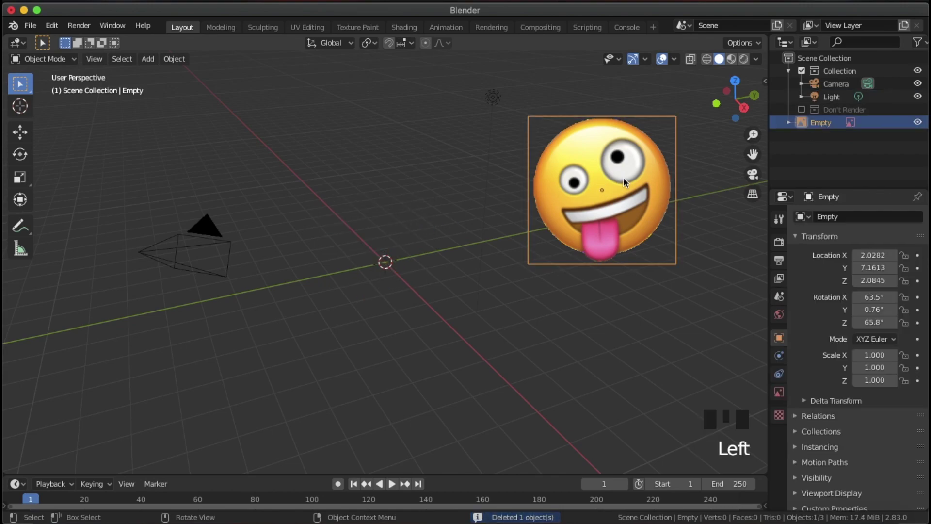
key(alt+g)
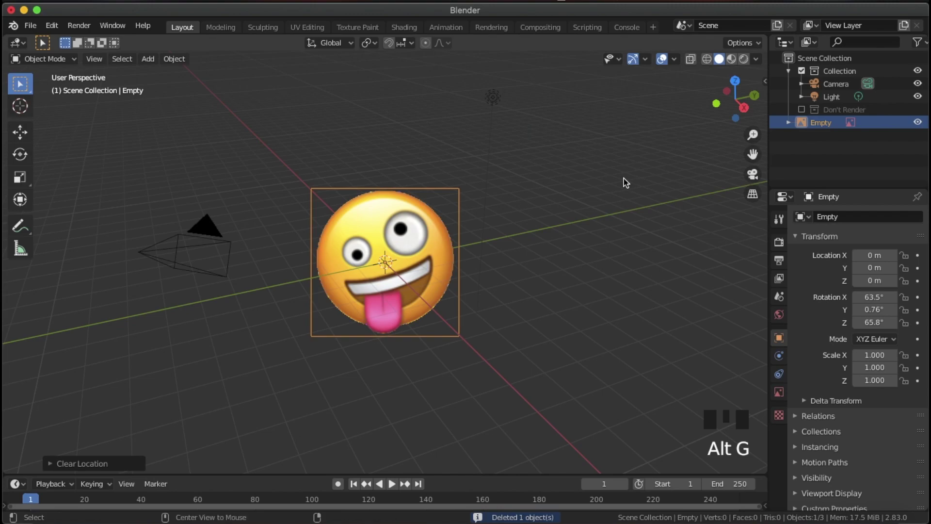
key(alt+r)
middle_drag(433, 285, 513, 322)
scroll(513, 322, up, 3)
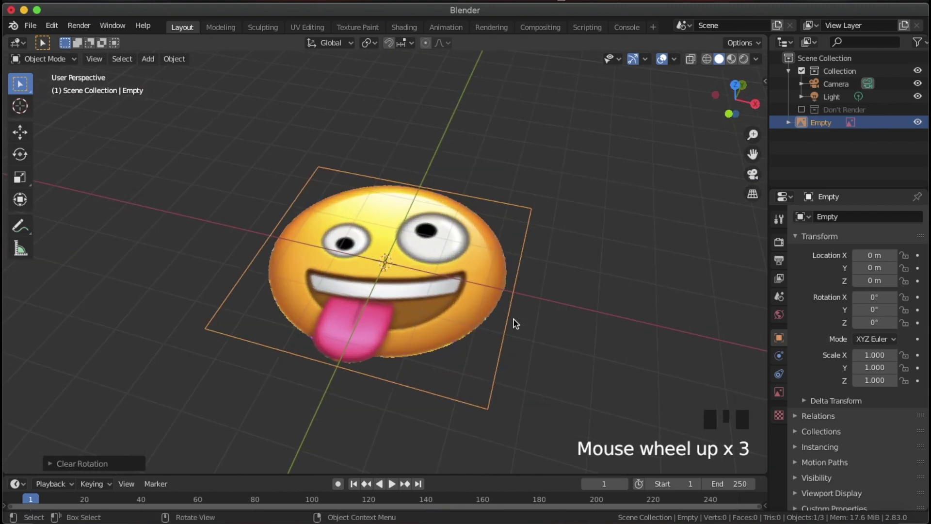
- Rotate the emoji reference image 90 degrees about the X axis and view it from the front
text(rx)
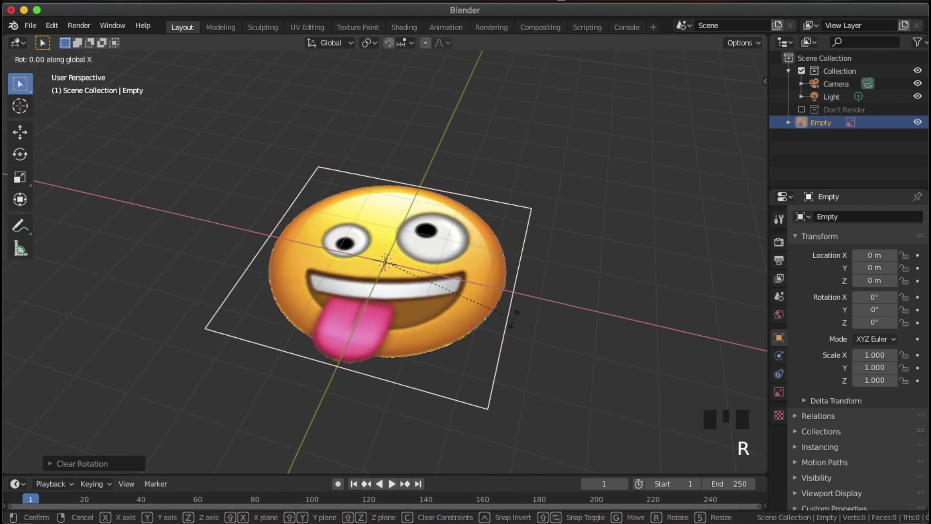
text(90)
key(Return)
key(KP_1)
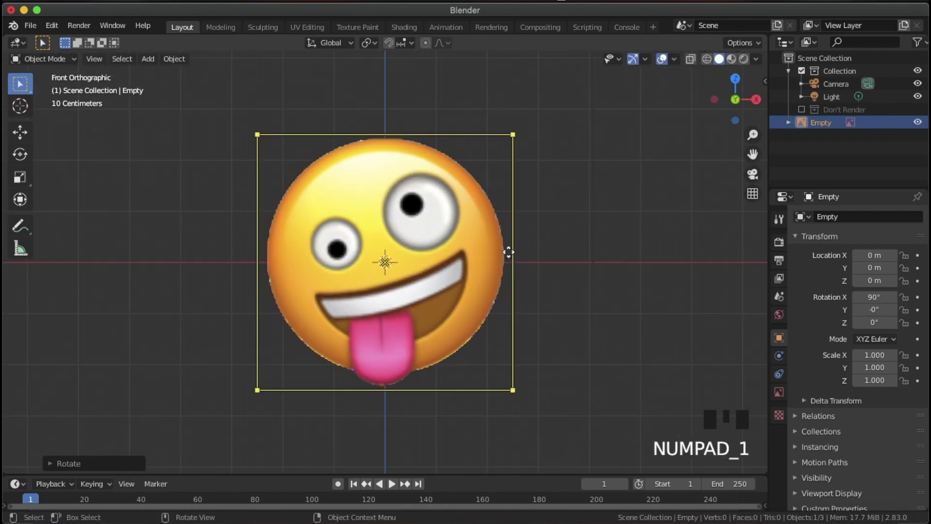
- Turn off perspective display for the emoji reference image and set its depth to Front
click(778, 392)
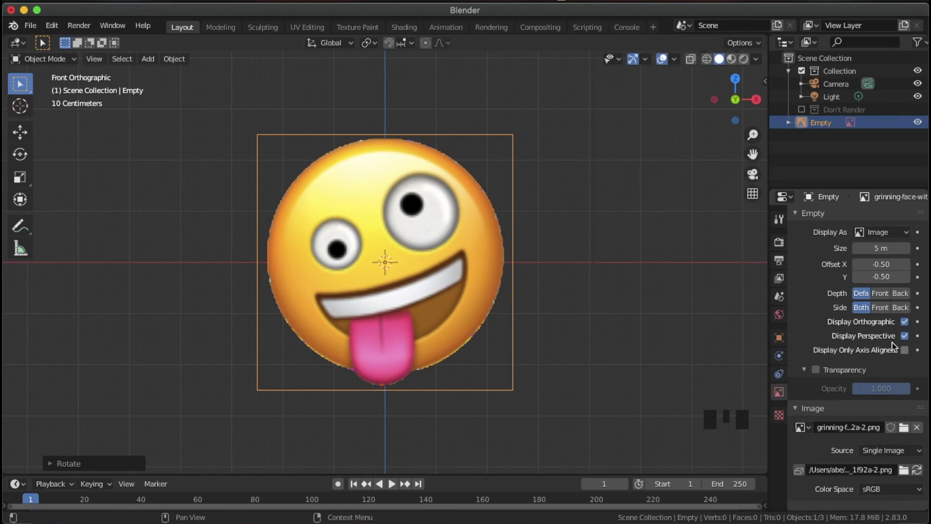
click(905, 336)
click(880, 293)
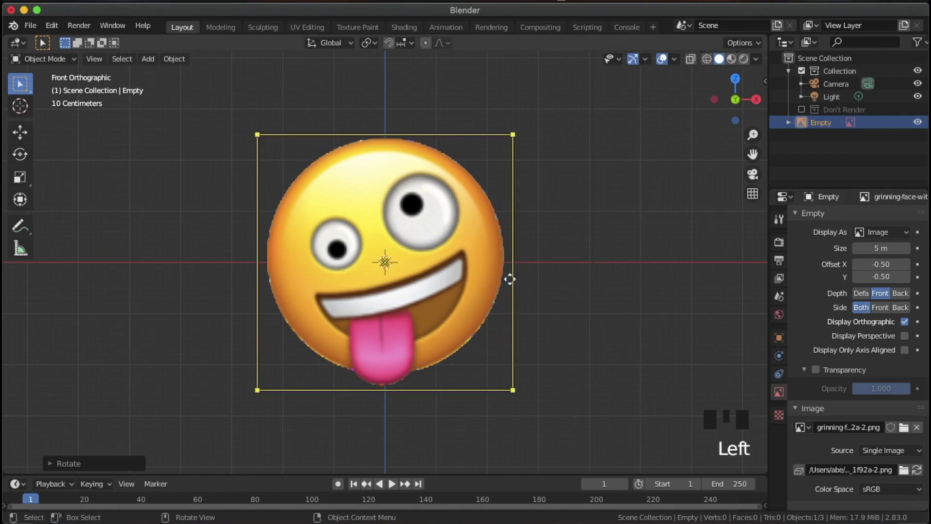
- Try a cube at the origin against the emoji reference image, and undo its addition
key(shift+a)
mouse_move(495, 262)
click(565, 273)
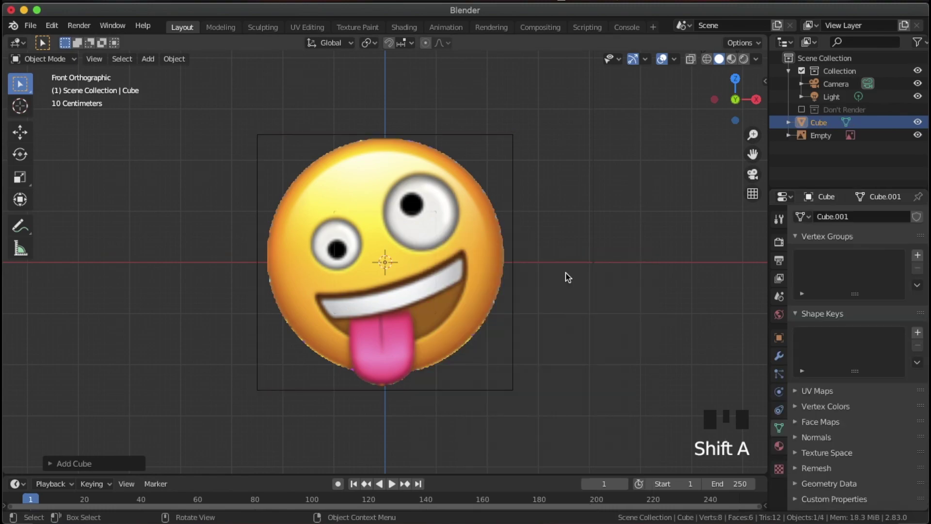
middle_drag(549, 281, 482, 312)
key(KP_1)
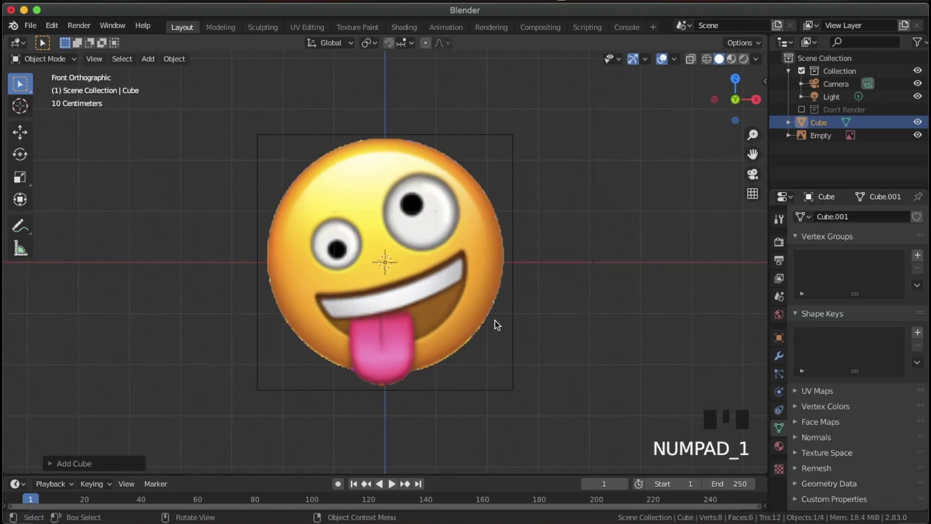
key(ctrl+z)
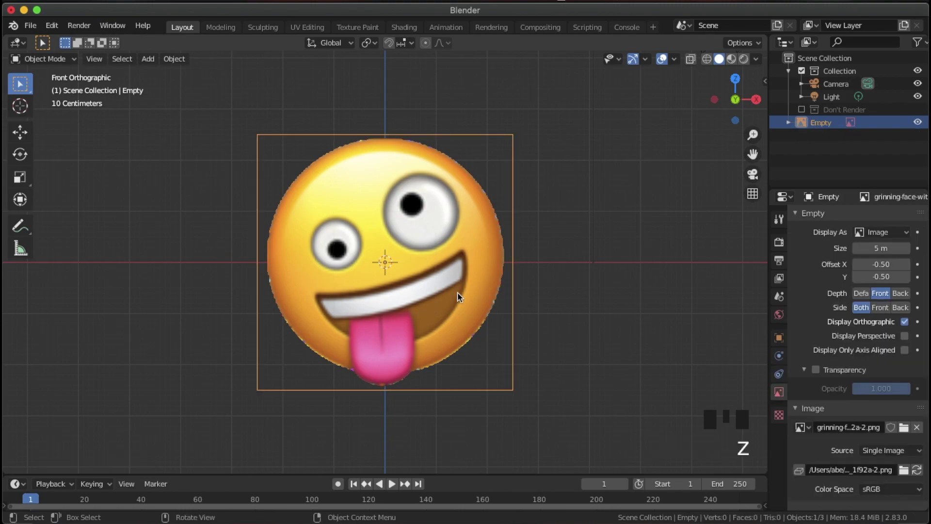
- Enable transparency on the emoji reference image with an opacity of 0.4
click(815, 369)
click(877, 388)
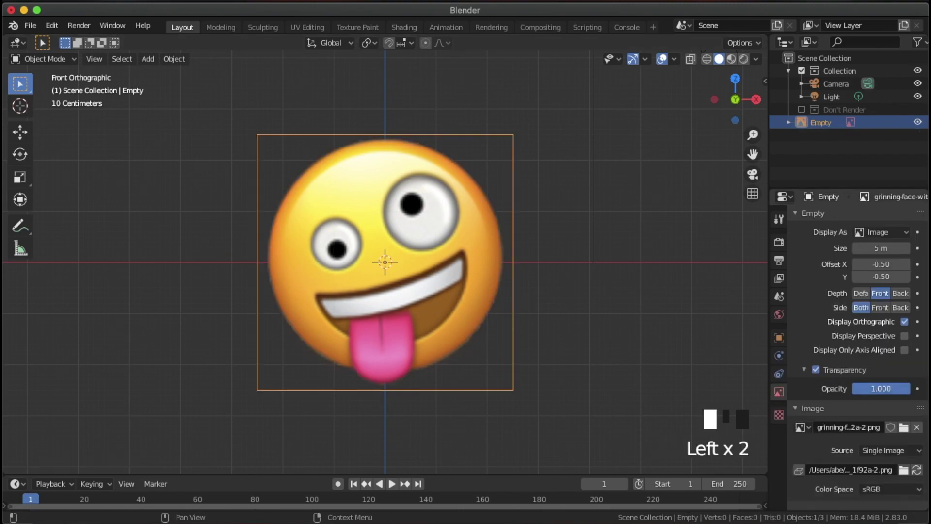
text(.4)
key(Return)
middle_drag(601, 257, 464, 289)
key(KP_1)
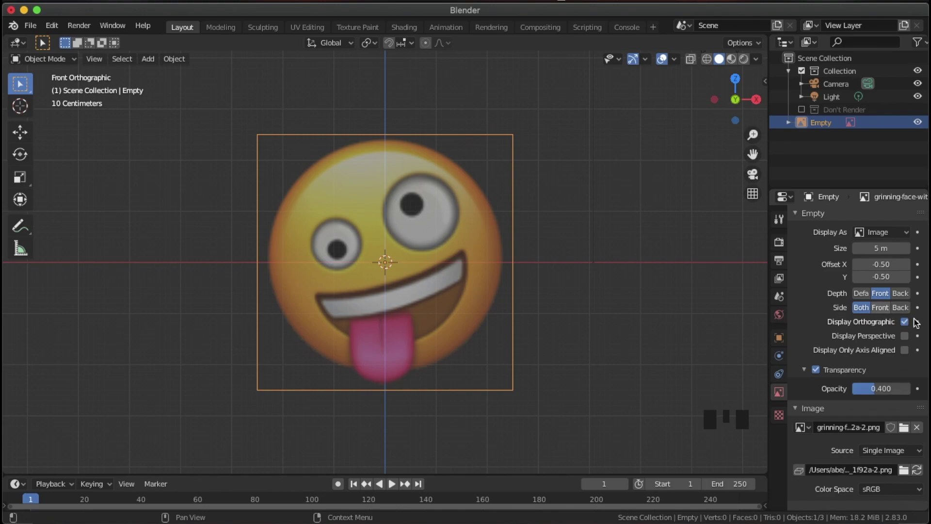
- Limit the emoji reference image to its front side and check it from the back view
click(880, 307)
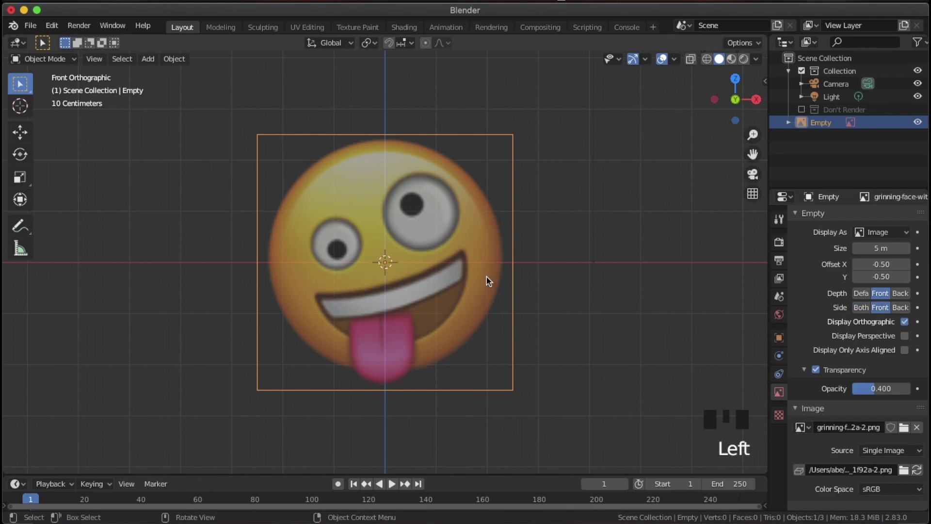
key(ctrl+KP_1)
middle_drag(487, 280, 623, 304)
key(KP_1)
- Add a UV sphere at the origin and scale the emoji reference image down to roughly the sphere's size
key(shift+a)
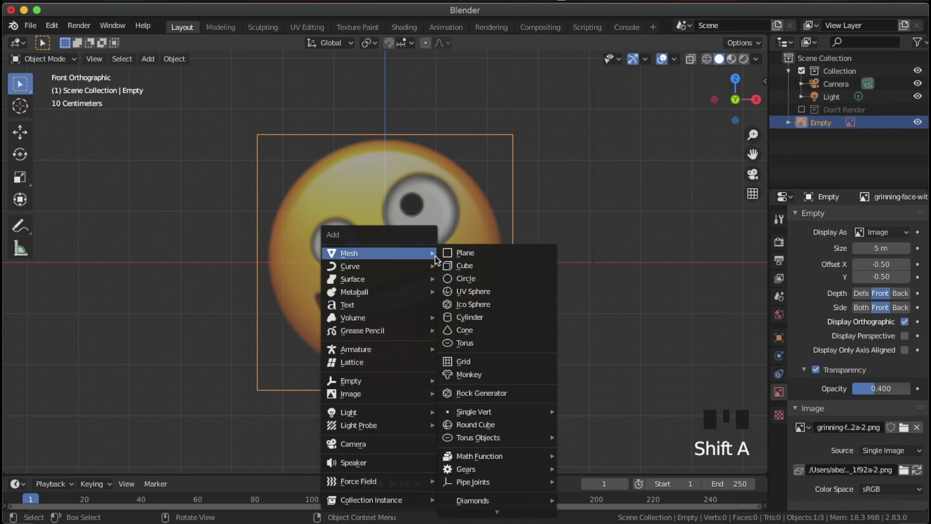
click(477, 294)
click(488, 257)
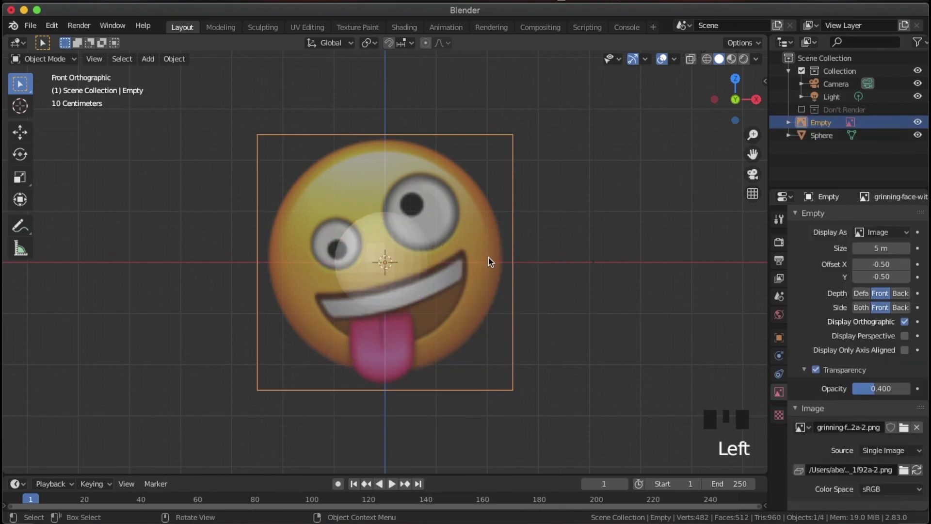
scroll(488, 258, up, 2)
key(s)
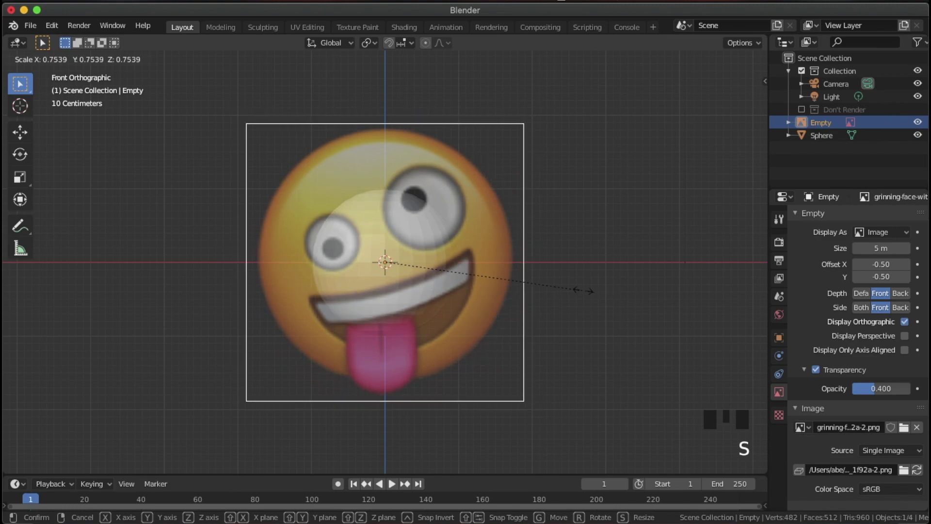
click(531, 285)
scroll(533, 284, up, 3)
key(s)
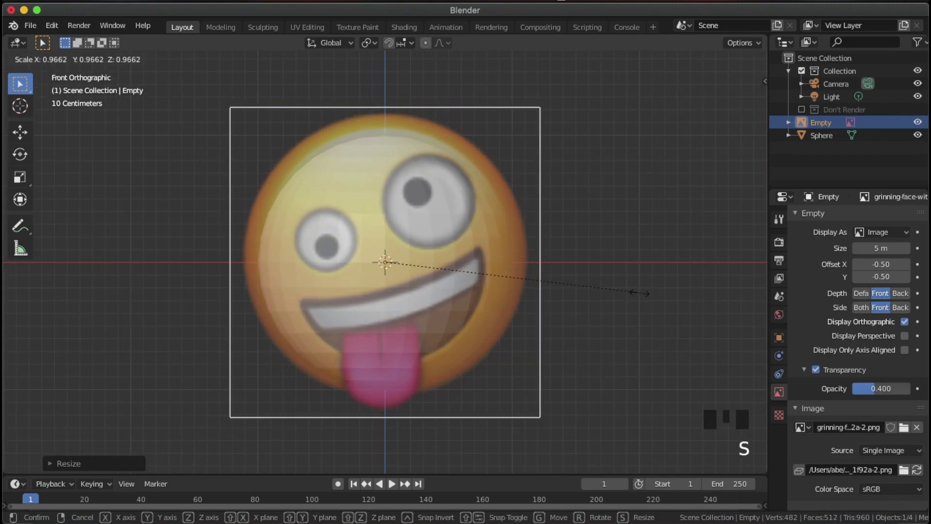
click(622, 295)
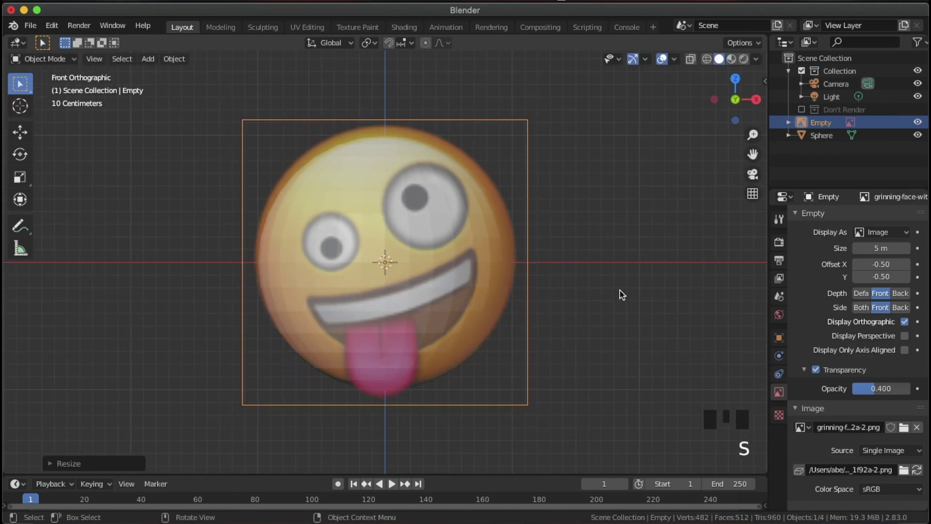
- Fine-tune the emoji reference image's position and scale to about 0.438 so the face matches the sphere's outline
key(g)
click(626, 297)
key(s)
click(640, 304)
key(g)
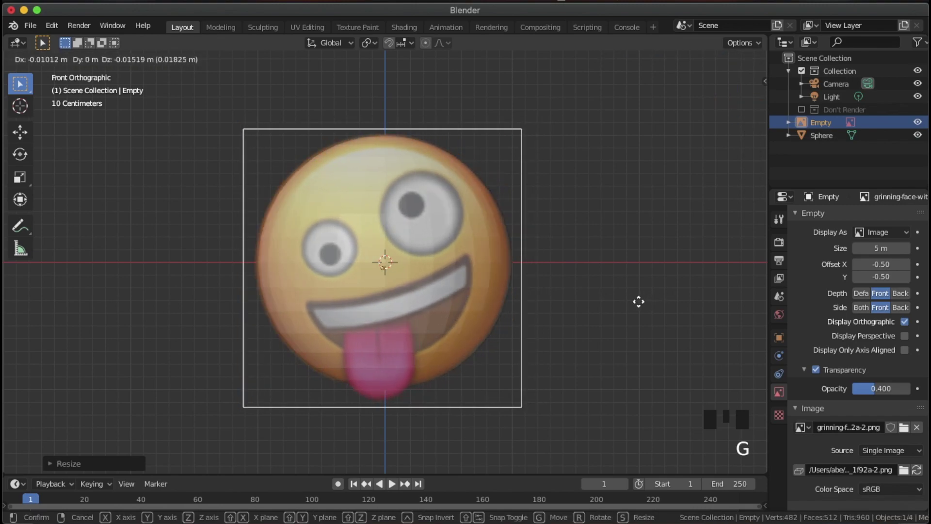
click(640, 302)
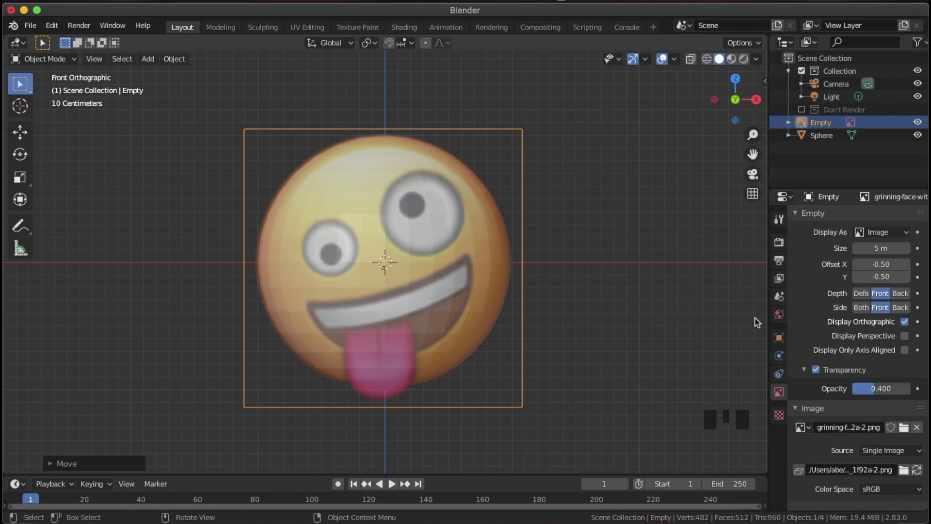
- Make the emoji reference image unselectable in its visibility settings
click(780, 338)
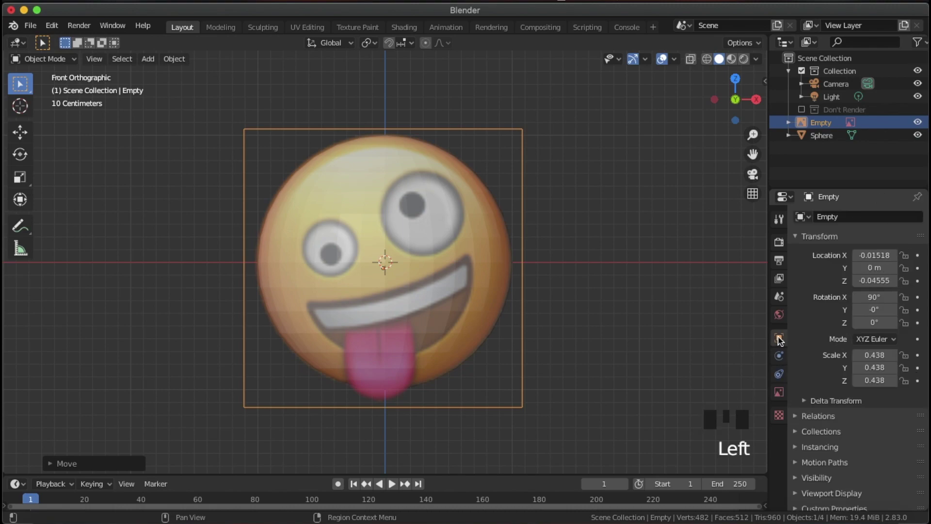
scroll(819, 376, down, 4)
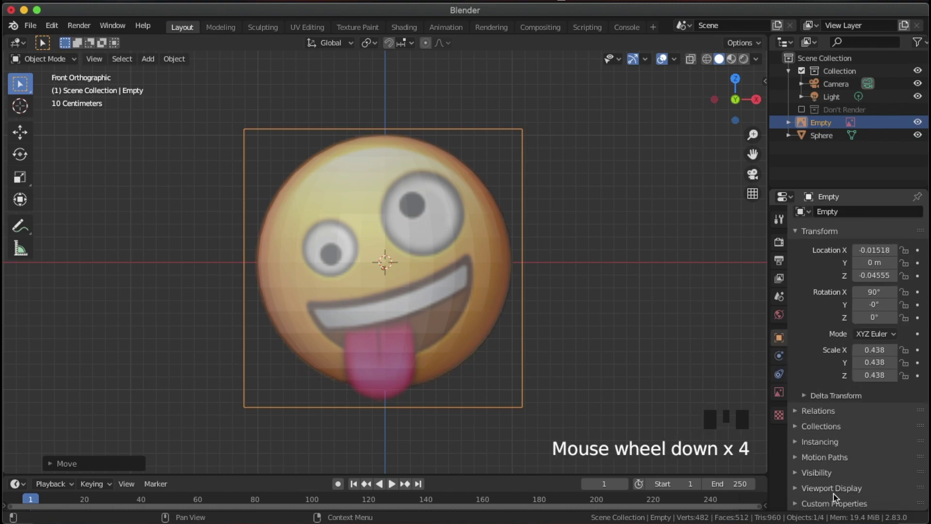
click(824, 477)
scroll(844, 475, down, 5)
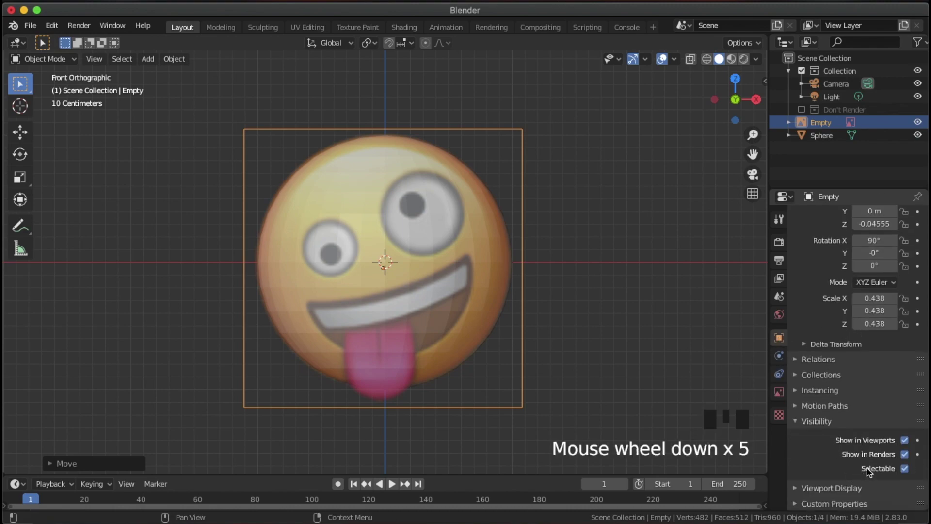
click(903, 468)
- Add a Subdivision Surface modifier to the UV sphere
click(467, 239)
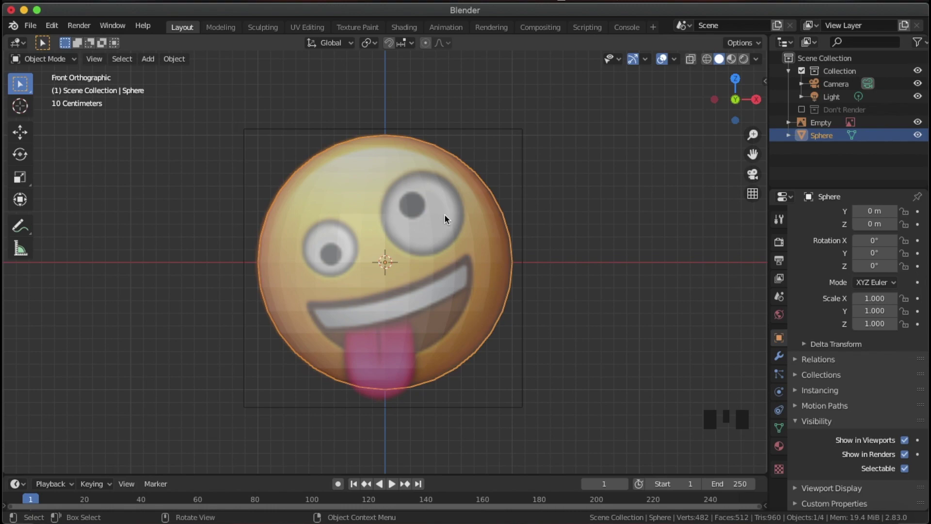
click(779, 355)
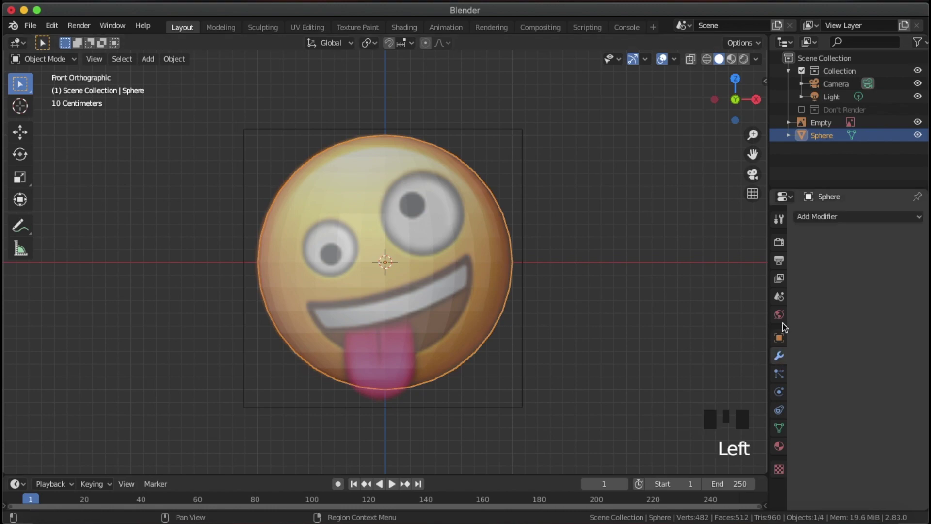
click(820, 215)
click(692, 427)
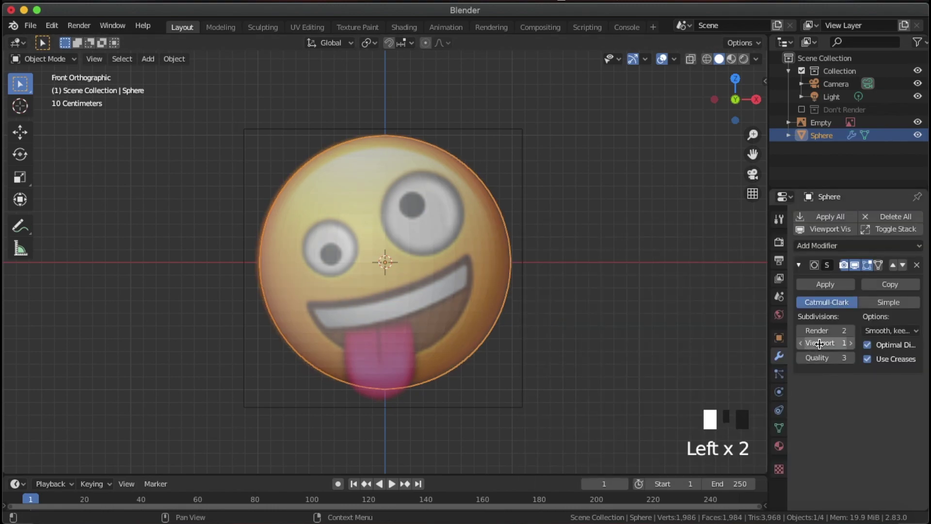
- Apply smooth shading to the head sphere
right_click(483, 235)
click(484, 234)
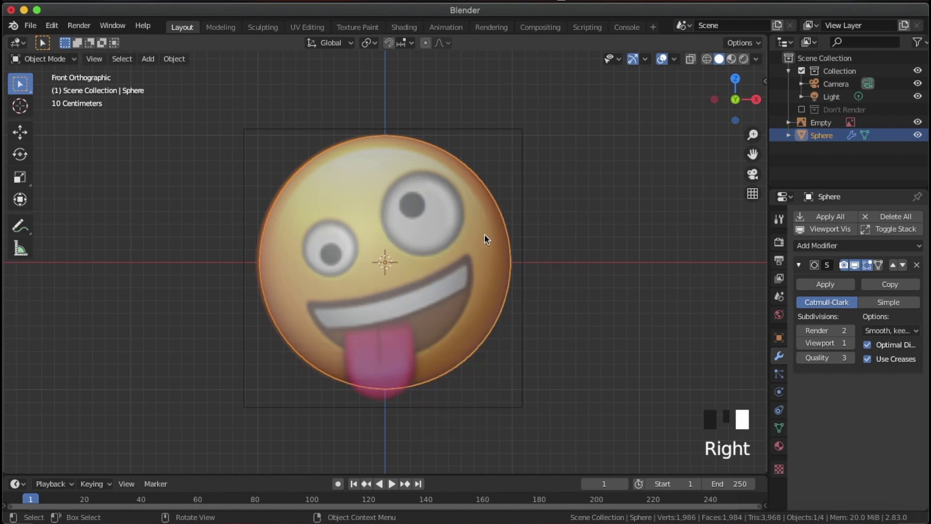
scroll(451, 228, up, 1)
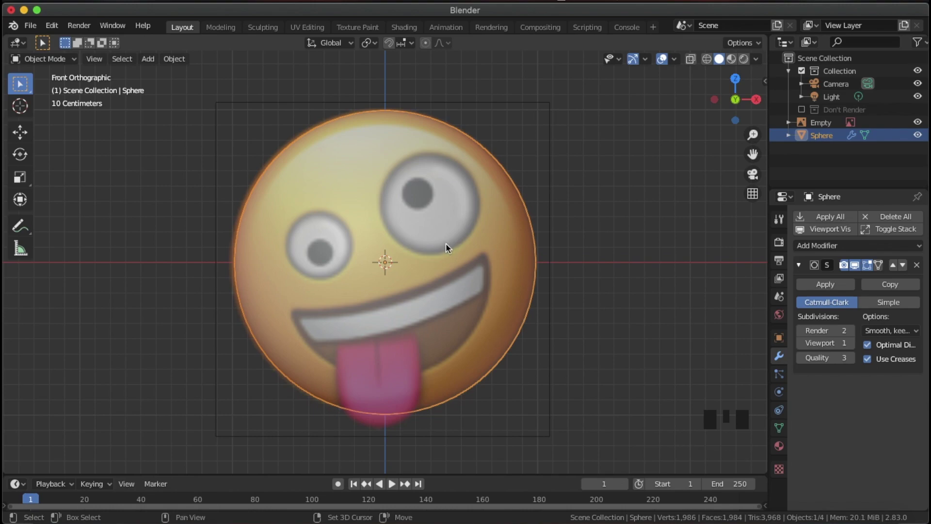
- Place a scaled-down duplicate of the head sphere at the larger eye and remove the duplicate's Subdivision Surface modifier
key(shift+d)
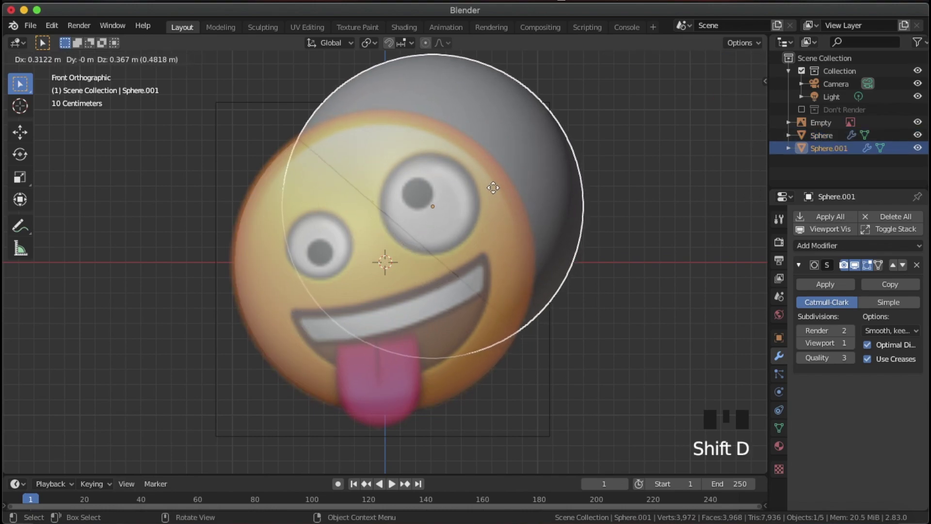
click(492, 185)
key(s)
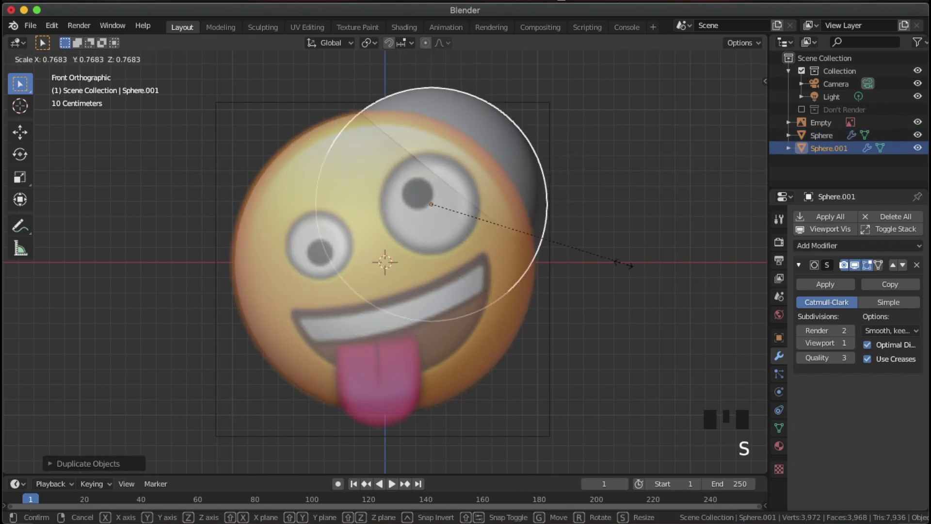
click(530, 227)
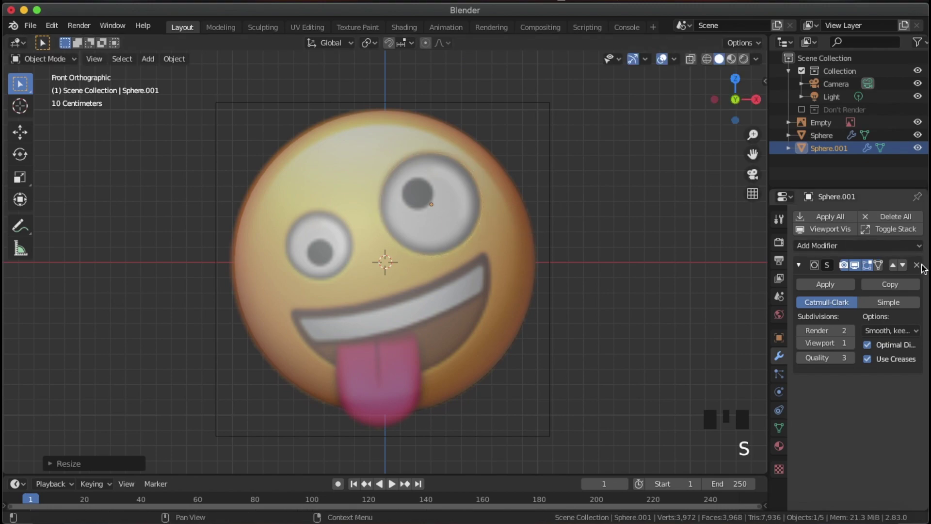
click(917, 267)
- Move the larger eye sphere about 0.6 m forward along the Y axis so it bulges out of the face
middle_drag(661, 207, 587, 212)
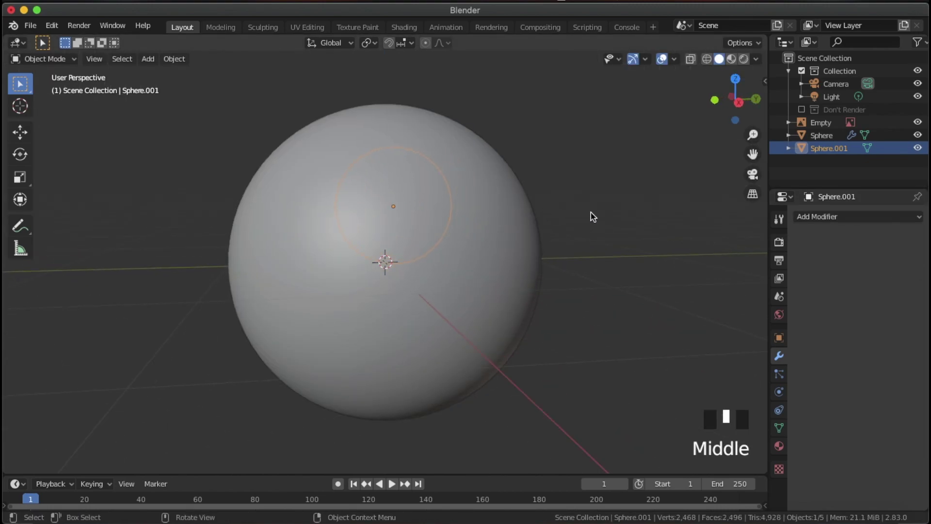
key(g)
key(y)
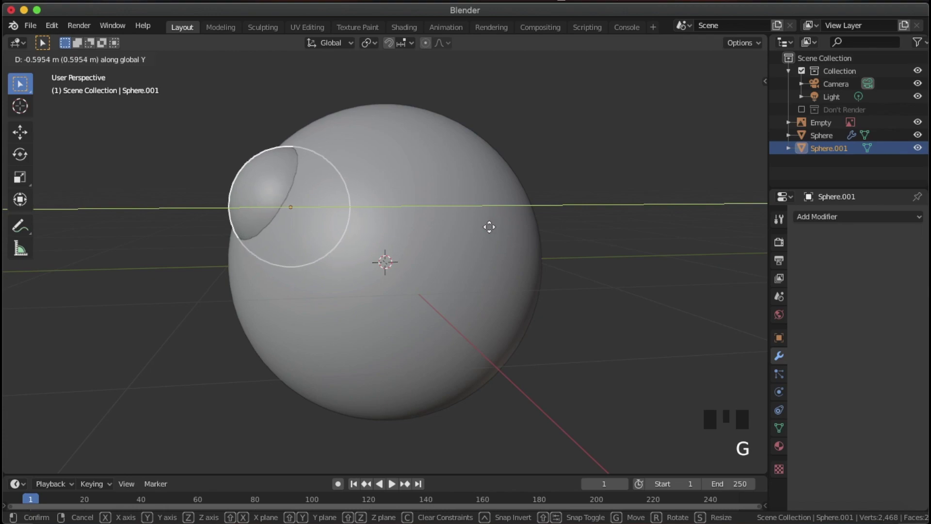
click(489, 227)
key(KP_1)
scroll(494, 225, up, 1)
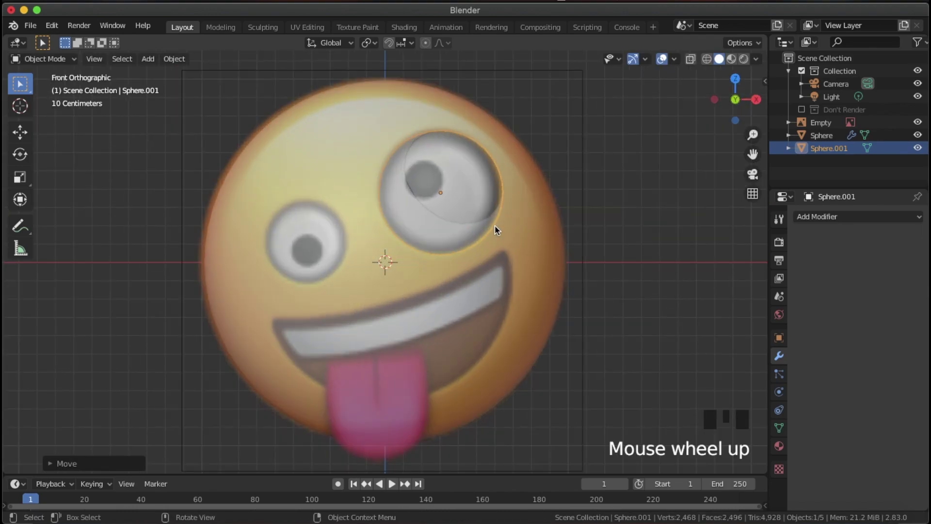
- Fine-tune the larger eye sphere's position and scale until its protruding part matches the larger eye in the reference
key(g)
right_click(572, 222)
key(s)
click(579, 230)
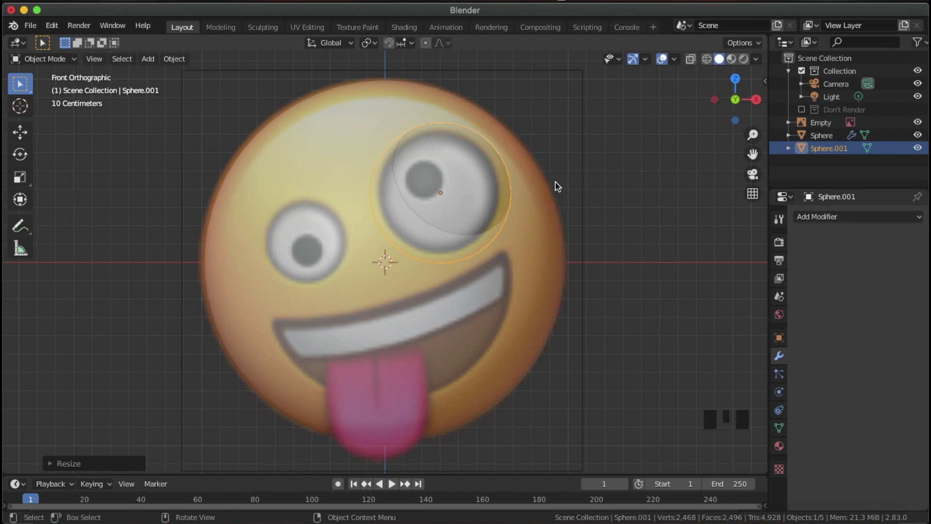
key(g)
click(541, 200)
key(s)
click(548, 200)
key(g)
click(547, 198)
key(s)
click(545, 199)
key(g)
click(546, 205)
key(s)
click(550, 205)
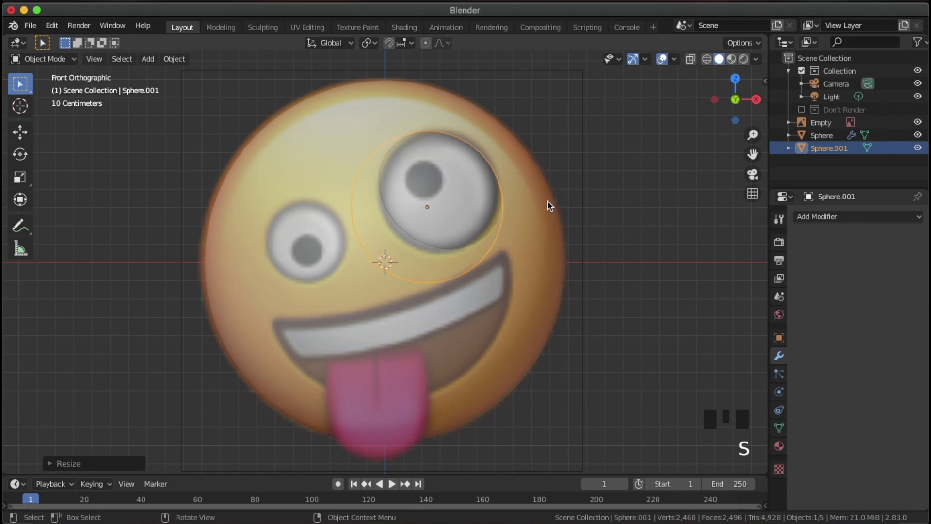
- Duplicate the larger eye sphere, place the copy over the smaller eye and scale it down to fit
key(shift+d)
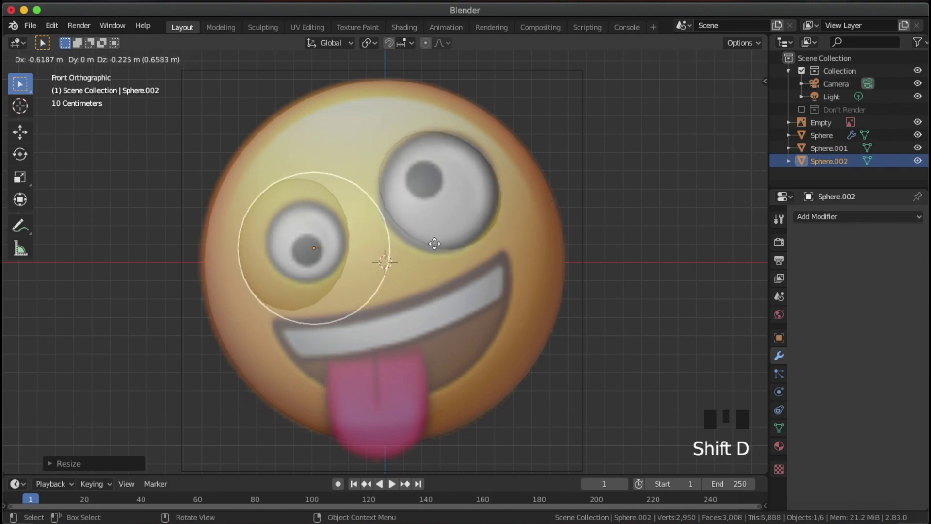
click(432, 243)
key(s)
click(483, 305)
key(g)
click(470, 293)
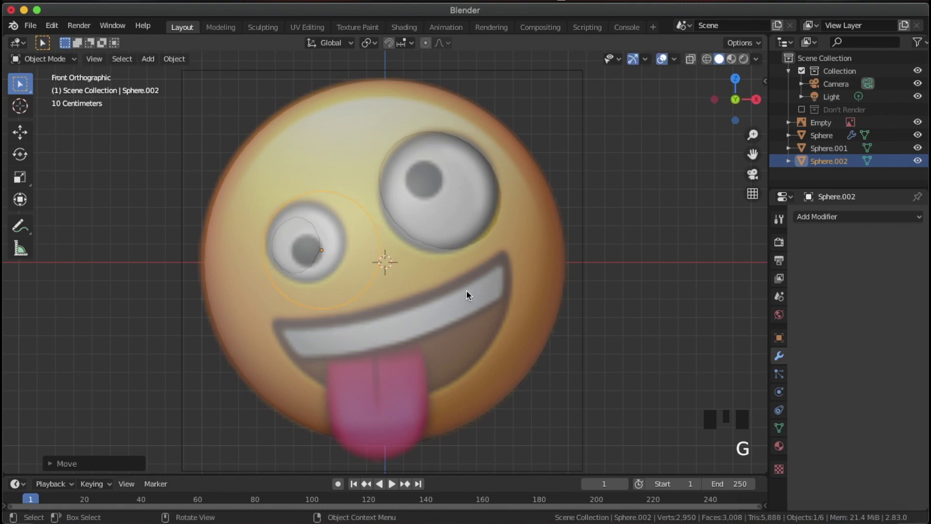
- Move the smaller eye sphere about 0.06 m forward along Y and adjust its scale to match the smaller eye in the reference
middle_drag(466, 295, 588, 305)
key(g)
key(y)
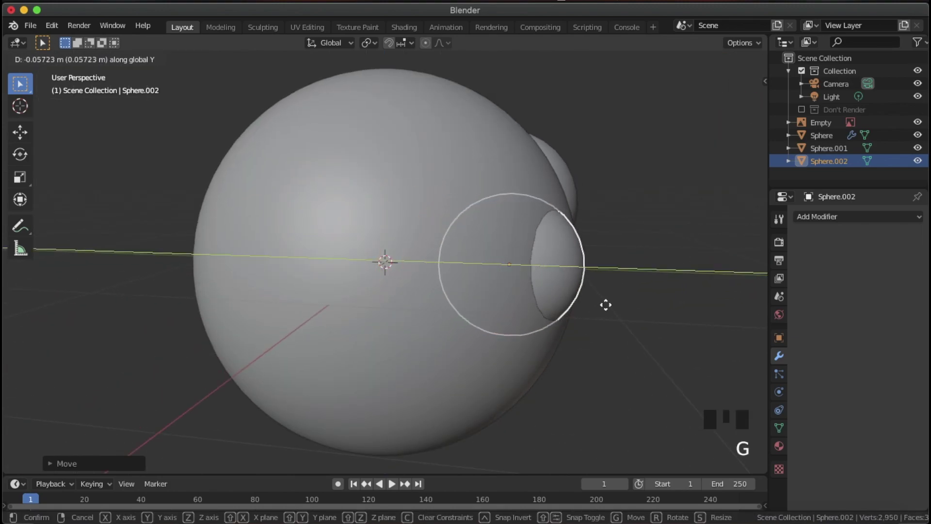
click(605, 304)
key(KP_1)
key(s)
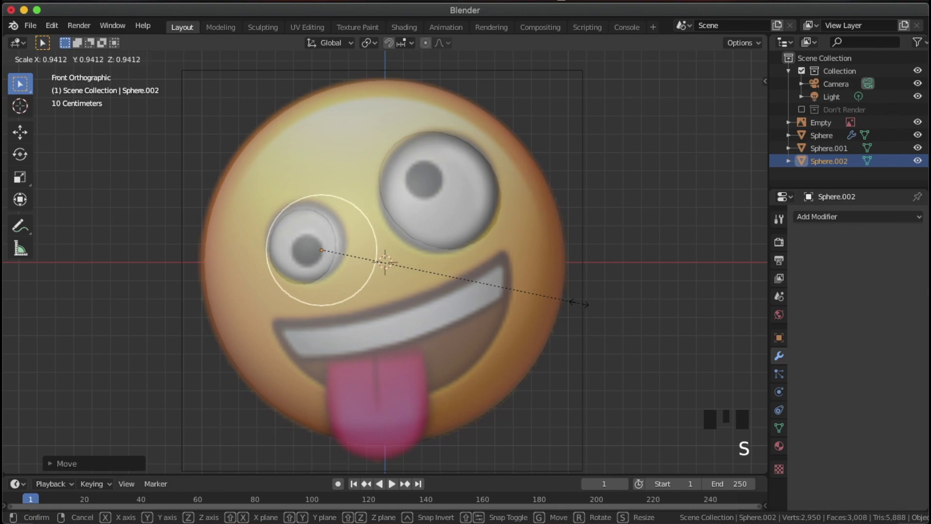
right_click(577, 305)
key(s)
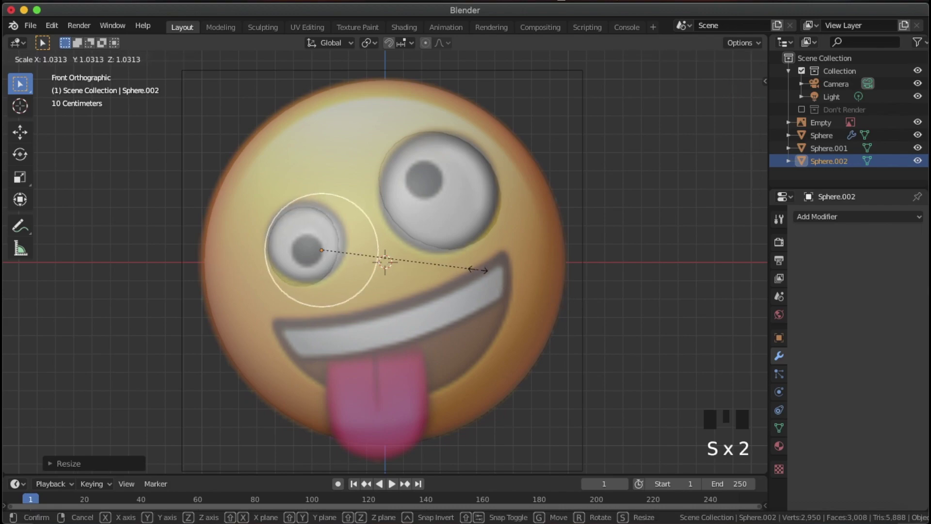
click(517, 266)
- Examine how both eye spheres sit on the head from an angled view and from the front
mouse_move(516, 266)
middle_down()
mouse_move(565, 270)
mouse_move(494, 280)
mouse_move(478, 291)
mouse_move(500, 266)
mouse_move(523, 255)
mouse_move(496, 275)
mouse_move(525, 268)
mouse_move(510, 263)
middle_up()
scroll(586, 281, down, 2)
scroll(586, 281, down, 3)
click(524, 257)
middle_drag(401, 211, 366, 228)
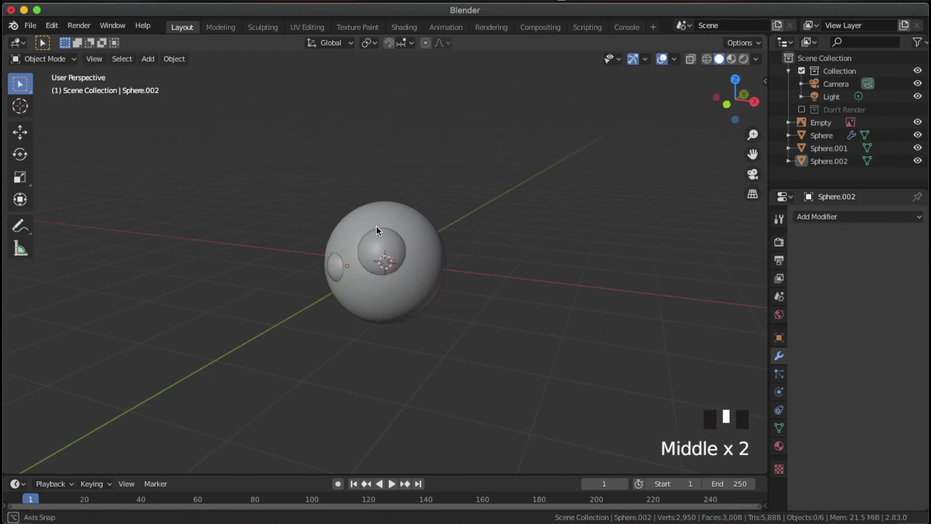
scroll(432, 228, down, 1)
key(KP_1)
scroll(446, 228, up, 7)
- Duplicate the larger eye sphere, then scale and position the copy to match that eye's pupil
click(422, 182)
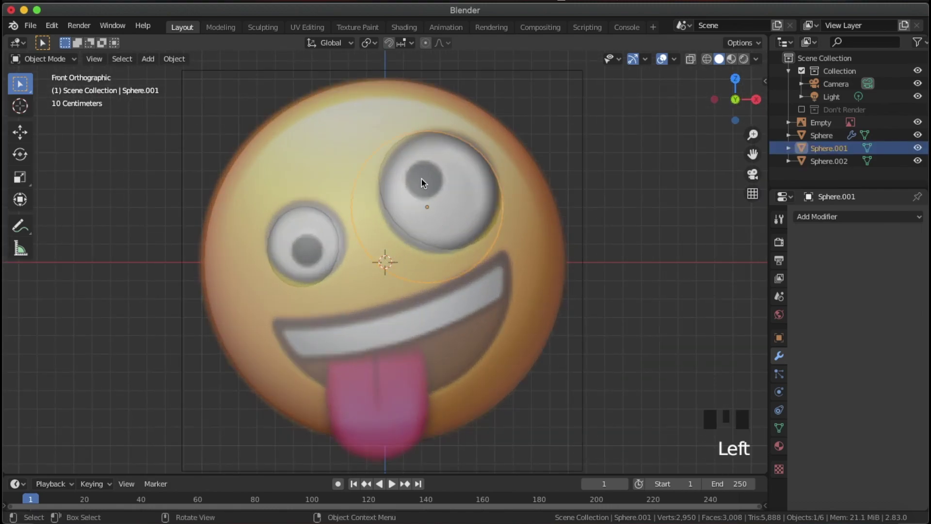
key(shift+d)
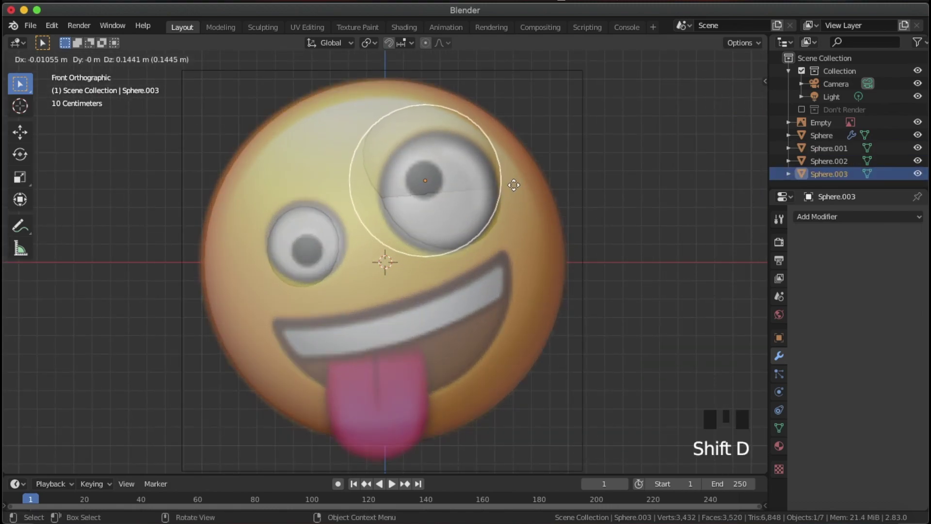
click(513, 185)
key(s)
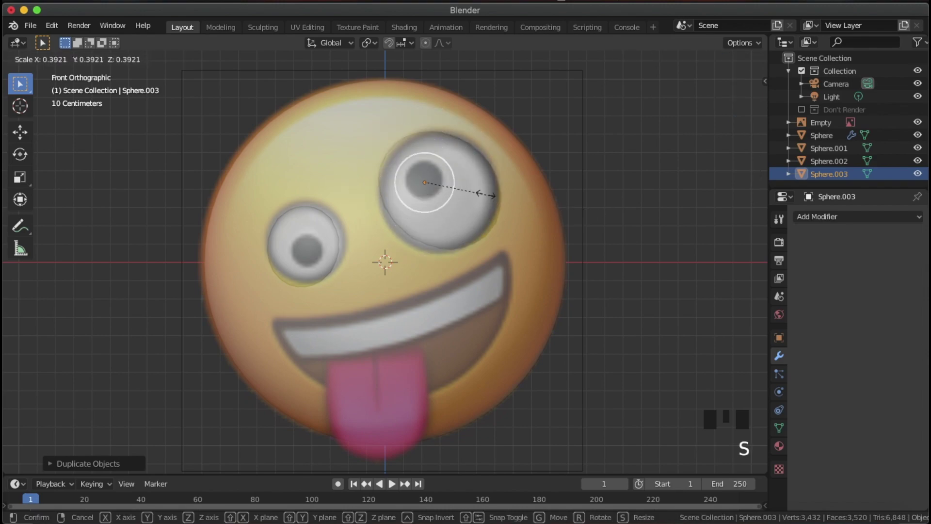
click(475, 192)
key(g)
click(514, 190)
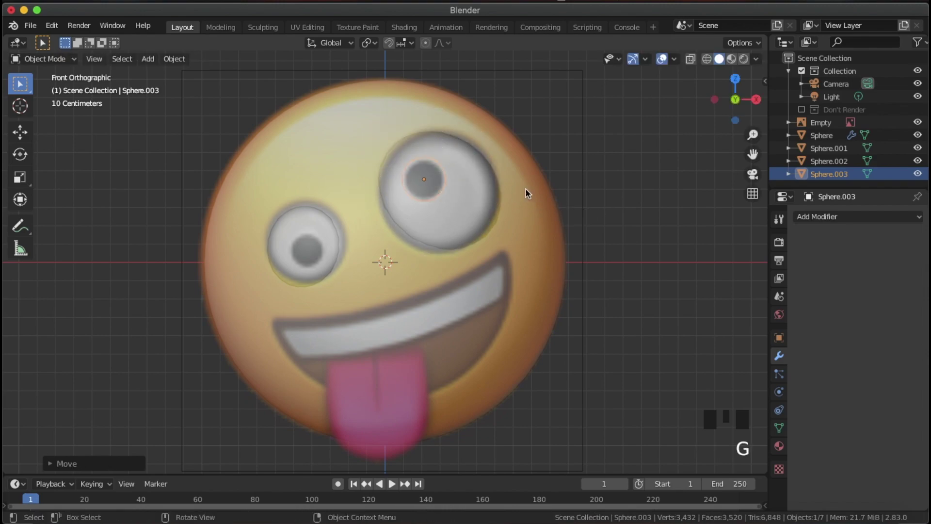
- Move the larger eye's pupil sphere about 0.34 m forward along Y so it protrudes from the eye
middle_drag(514, 189, 427, 210)
key(g)
key(y)
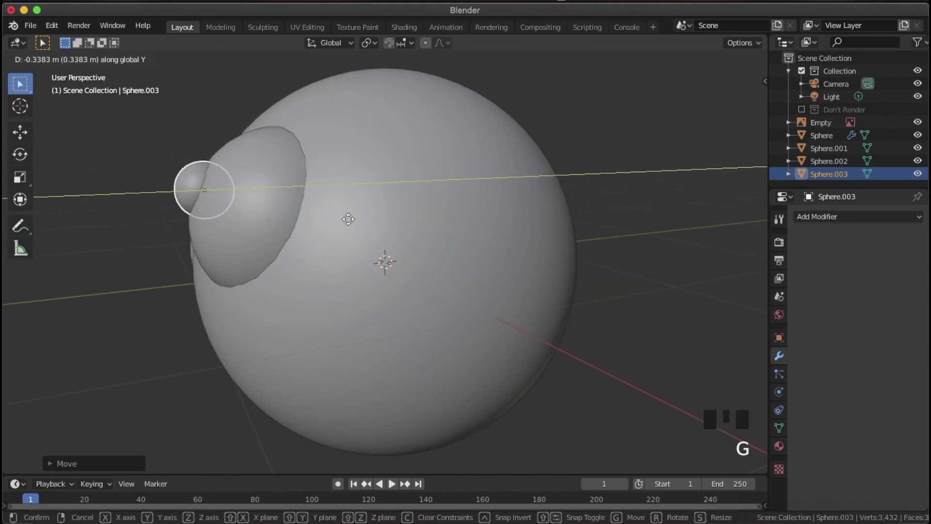
click(351, 218)
key(KP_1)
- Duplicate the pupil sphere onto the smaller eye and scale the copy to match the pupil in the reference
middle_drag(359, 214, 423, 230)
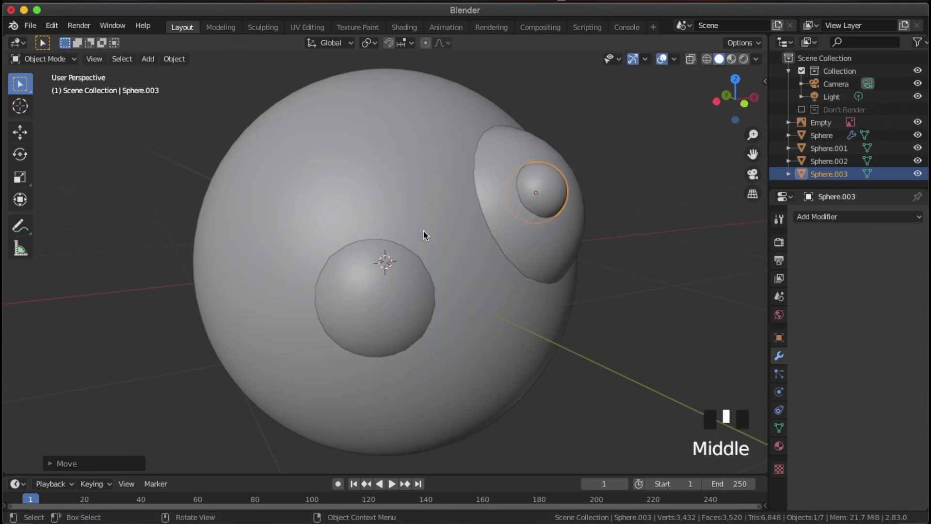
scroll(432, 233, down, 2)
key(KP_1)
key(shift+d)
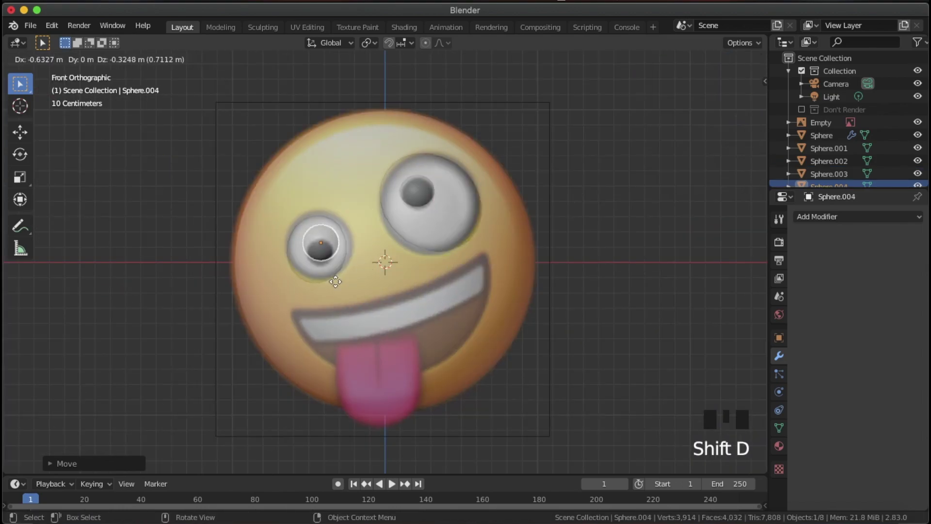
key(s)
click(327, 292)
- Shift the smaller eye's pupil slightly back along the Y axis so it sits in the eye's surface
middle_drag(327, 291, 504, 286)
key(g)
key(y)
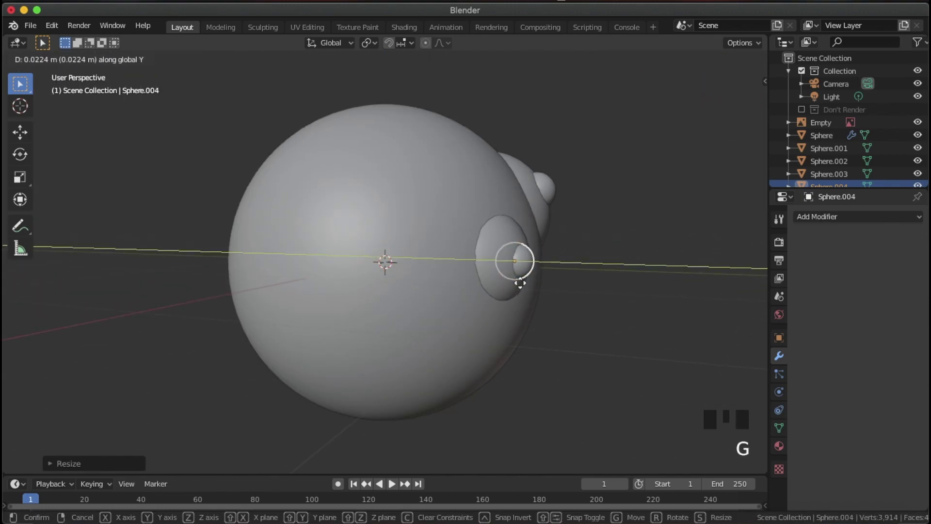
key(Escape)
- Adjust the depth of the larger eye's pupil along the Y axis so it sits in the eye's surface
click(551, 201)
click(548, 193)
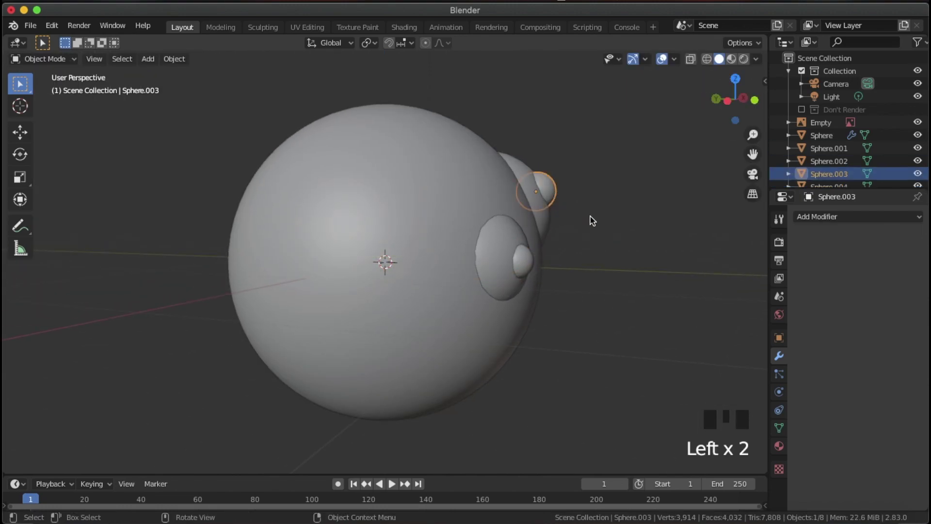
key(g)
key(y)
click(584, 229)
key(KP_1)
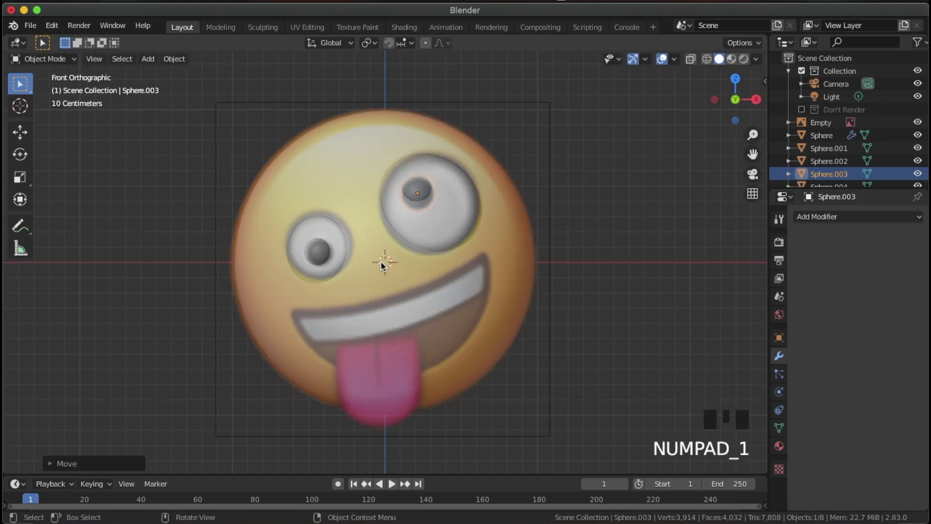
- Add a mesh circle and rotate its vertices 90 degrees about the X axis to face the front view
key(shift+a)
mouse_move(381, 261)
click(445, 288)
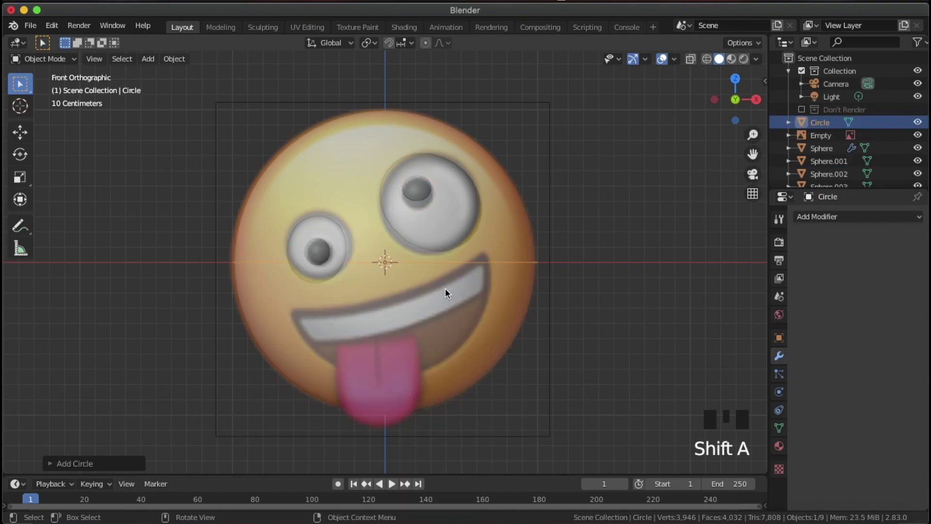
key(Tab)
text(rx90)
key(Return)
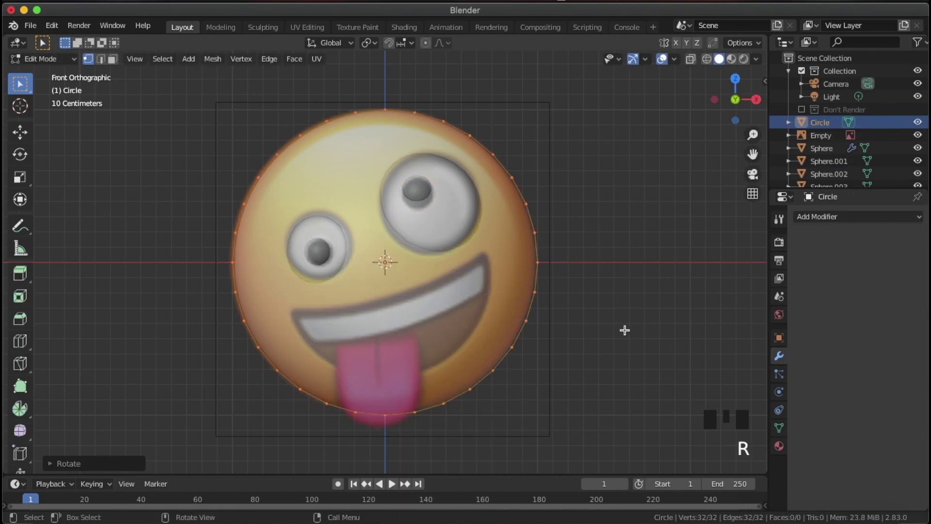
- Move the circle object forward along the Y axis until it sits in front of the face
key(s)
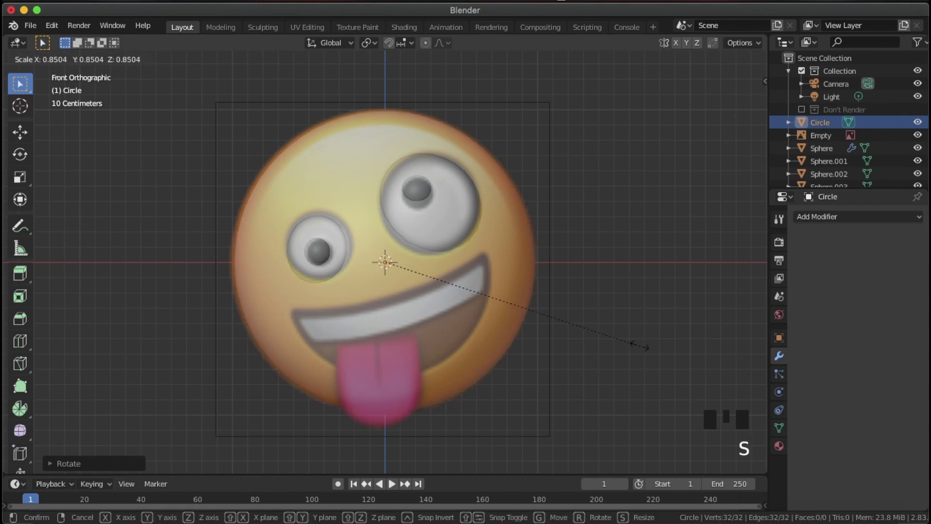
click(640, 345)
middle_drag(637, 345, 523, 365)
key(Tab)
key(g)
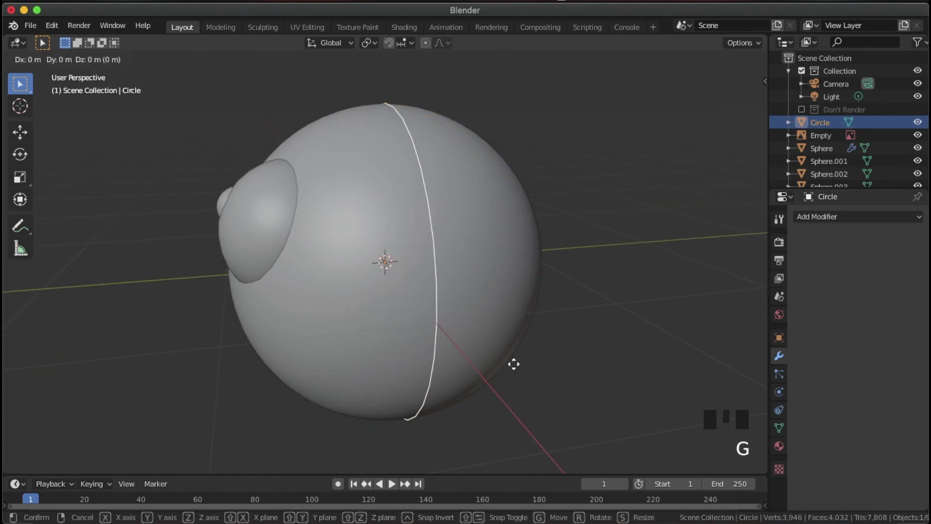
click(313, 391)
- Scale the circle's vertices to about 0.74 so its lower arc approximates the mouth's lower edge
key(KP_1)
key(Tab)
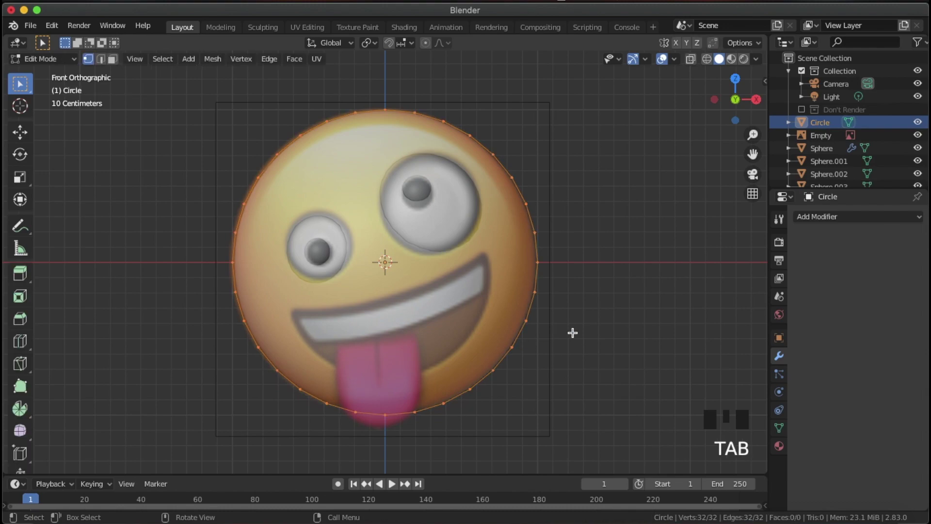
key(s)
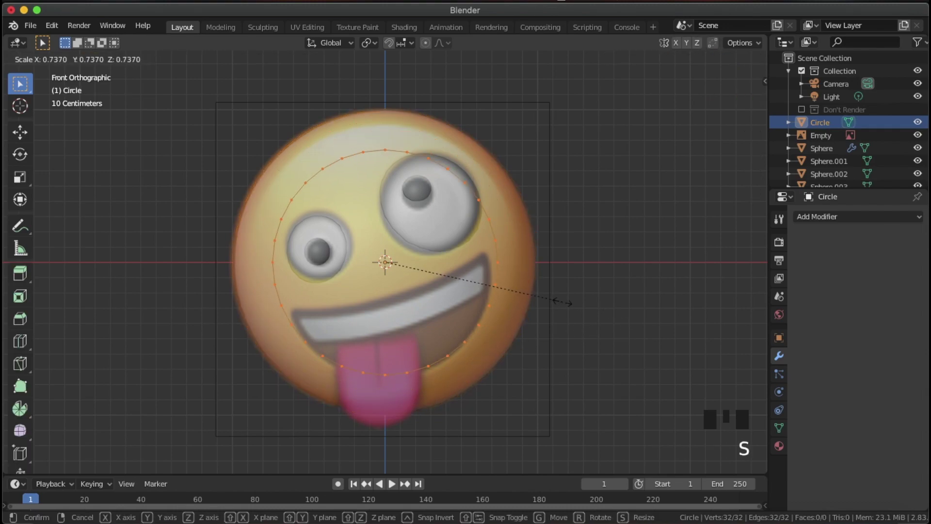
click(572, 309)
- Scale the circle's vertices to about 0.98 so its lower arc follows the mouth's lower edge more closely
scroll(571, 309, up, 2)
shift+middle_drag(596, 318, 516, 379)
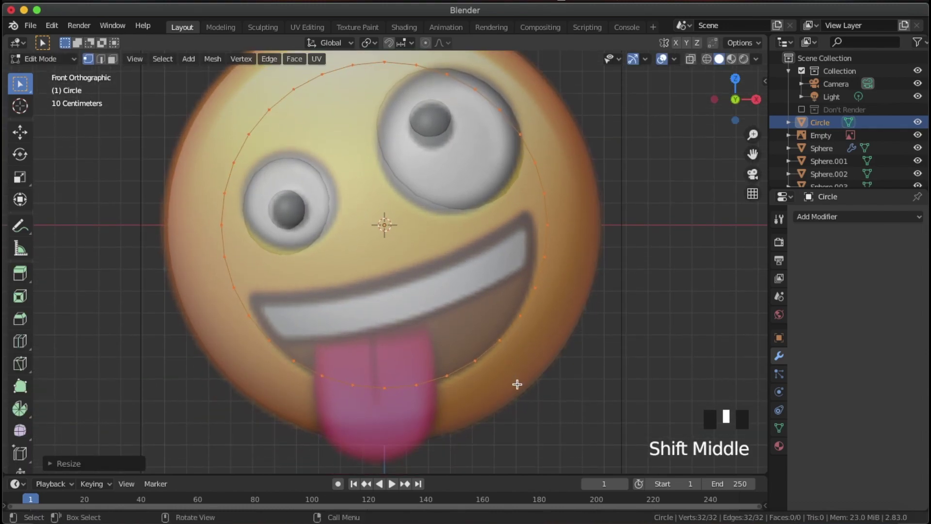
key(s)
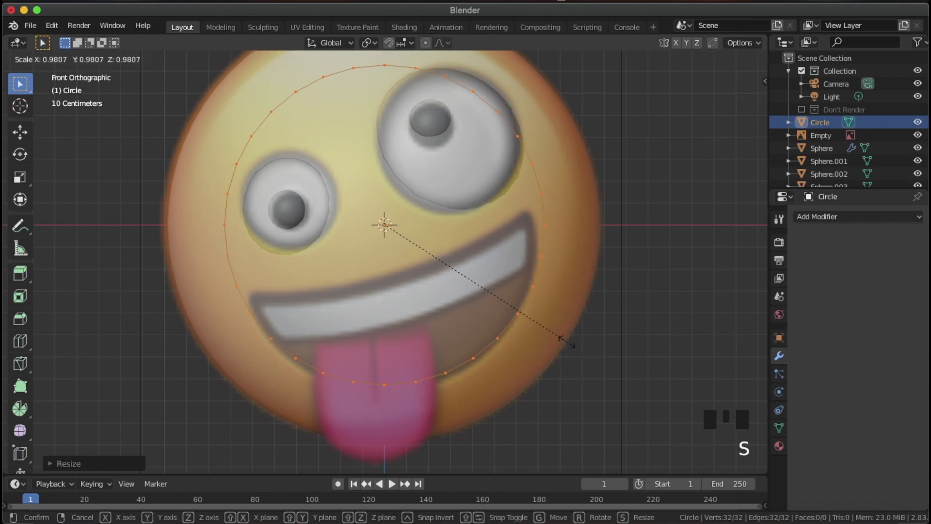
click(523, 333)
key(s)
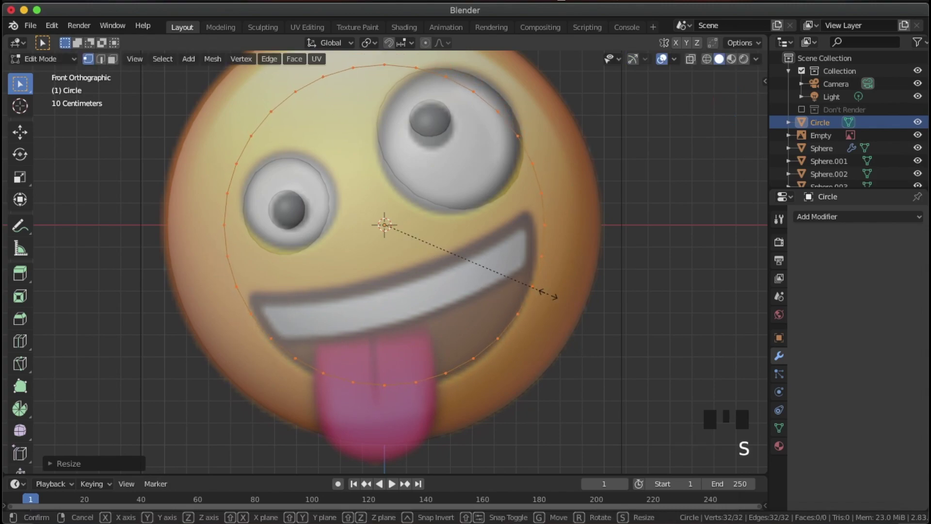
click(562, 290)
scroll(563, 166, down, 1)
shift+middle_drag(563, 166, 563, 208)
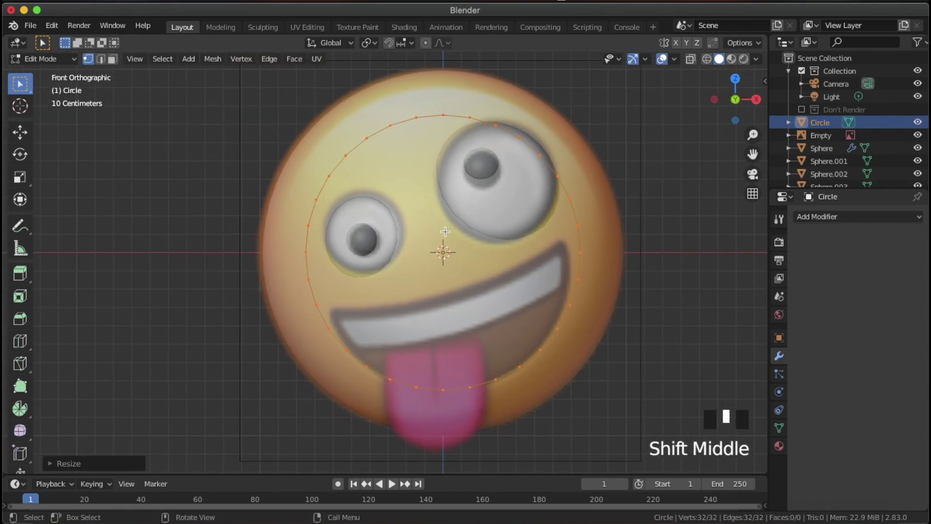
- Delete the 16 vertices of the circle's upper part, from the left side over the top to beside the larger eye
key(a)
key(a)
key(a)
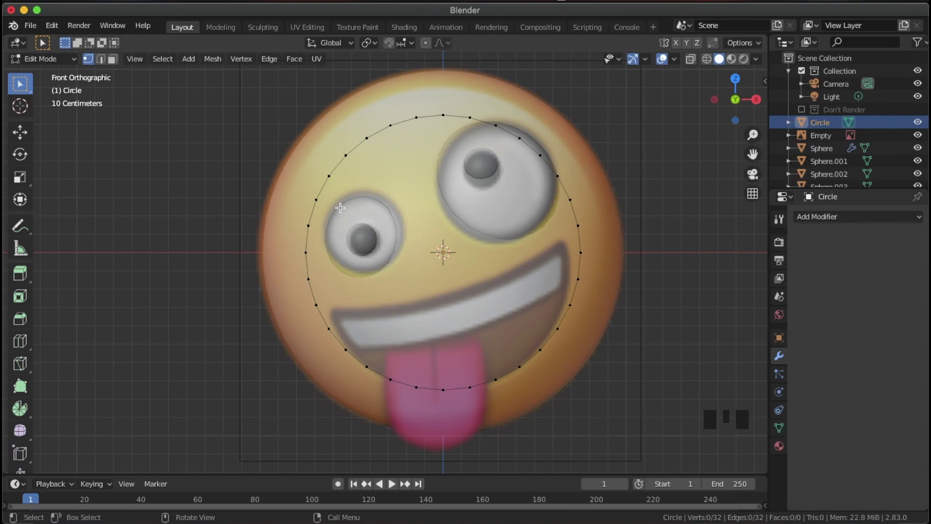
key(c)
mouse_move(306, 280)
mouse_down()
mouse_move(311, 224)
mouse_move(335, 174)
mouse_up()
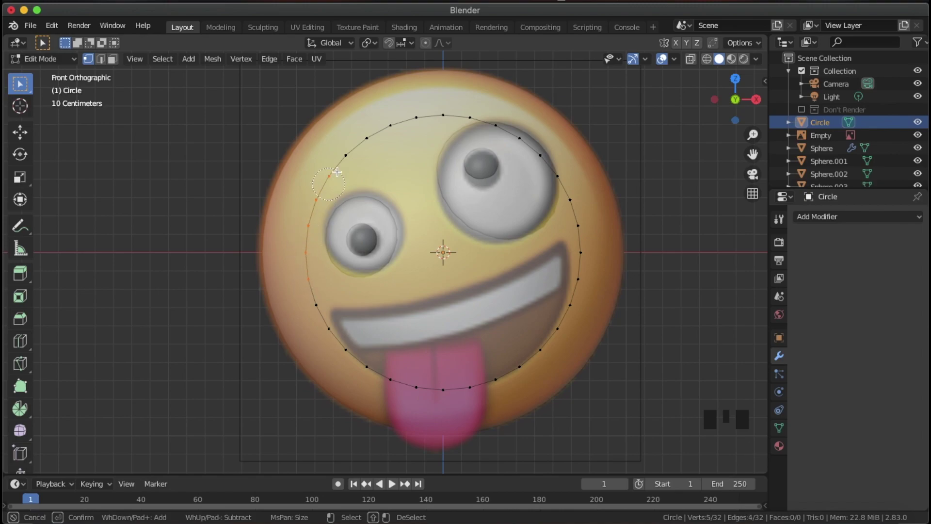
mouse_move(392, 135)
mouse_down()
mouse_move(459, 122)
mouse_move(509, 126)
mouse_move(548, 148)
mouse_move(566, 194)
mouse_up()
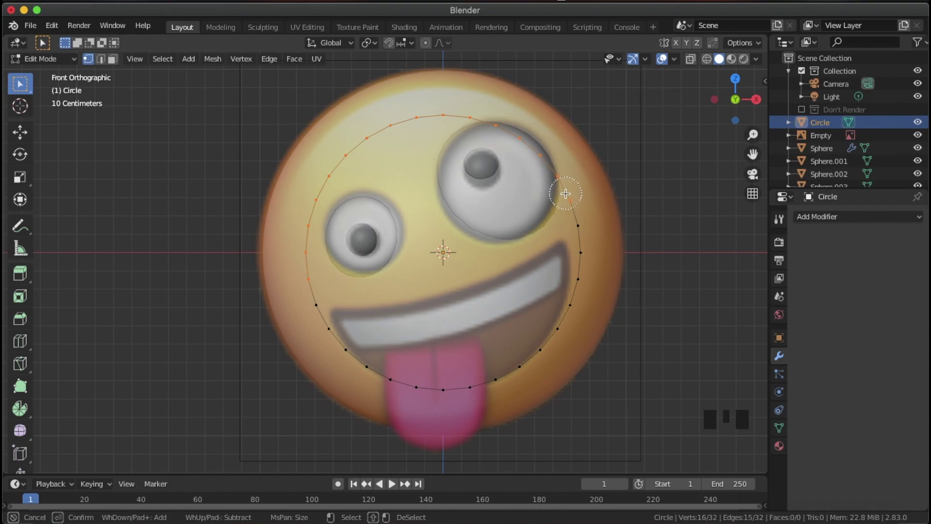
key(Escape)
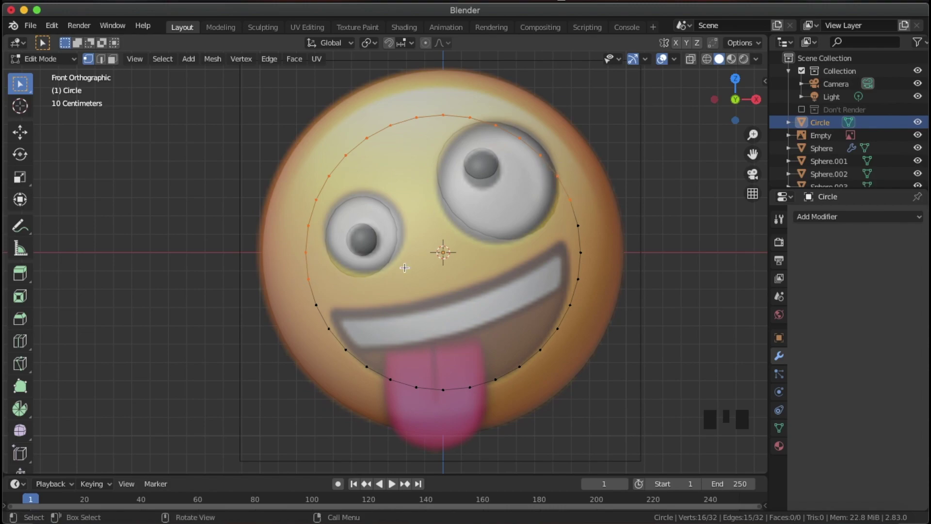
key(x)
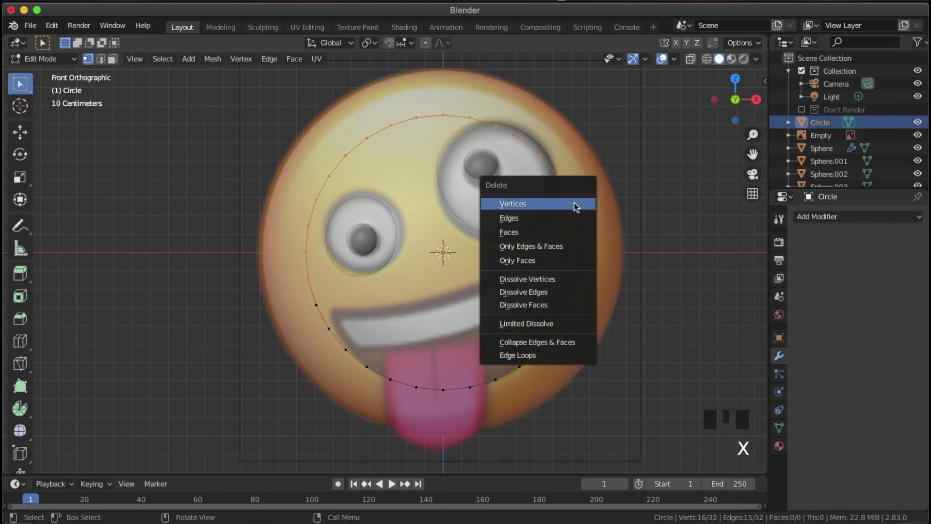
click(575, 203)
- Move the arc's right end vertex onto the mouth's right corner with proportional editing enabled
click(574, 229)
click(306, 303)
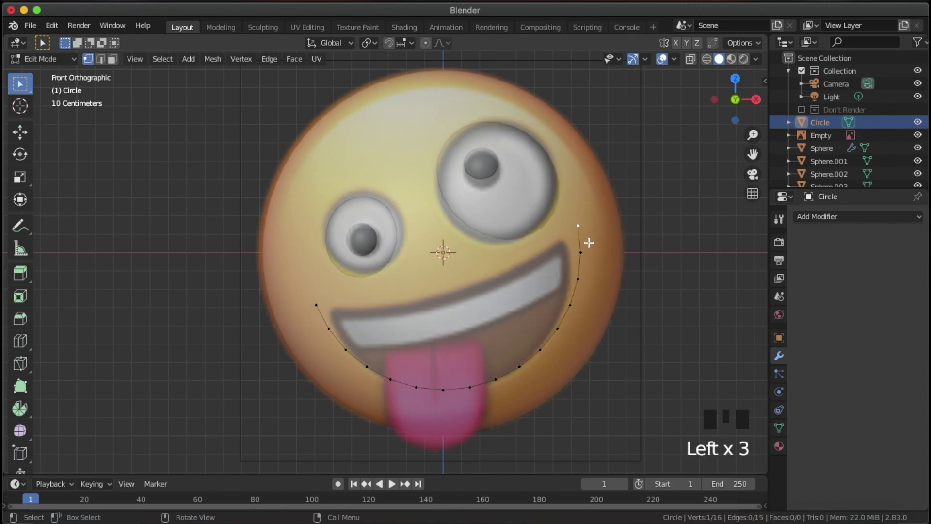
key(o)
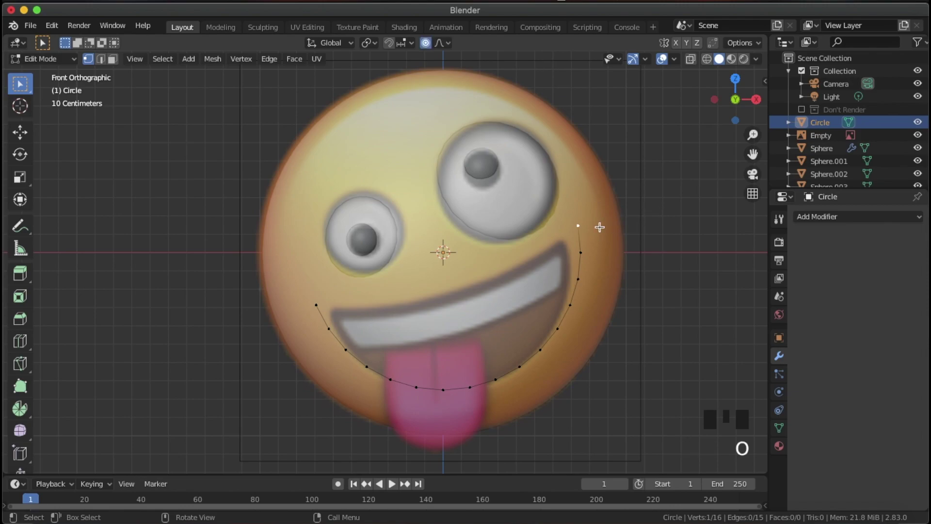
key(g)
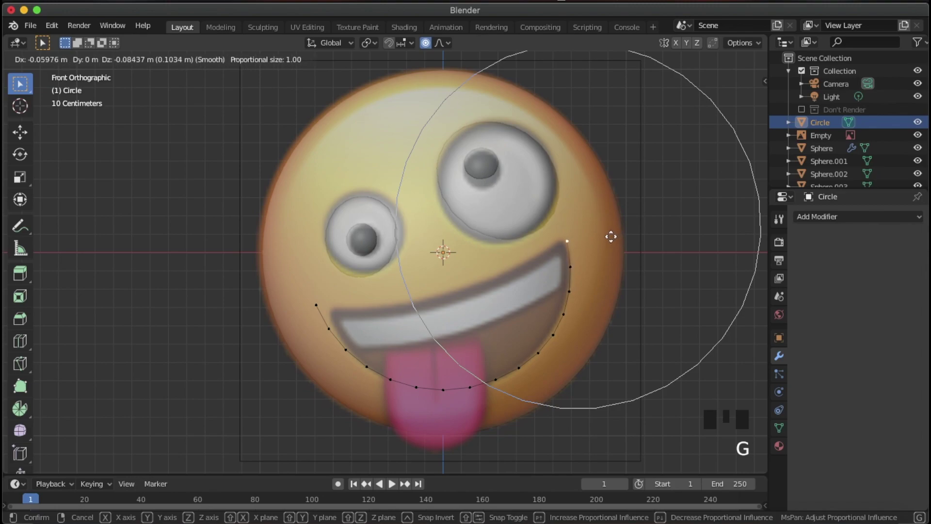
click(611, 238)
- Move the arc's left end vertex onto the mouth's left corner with a proportional size of 0.91
click(318, 304)
key(g)
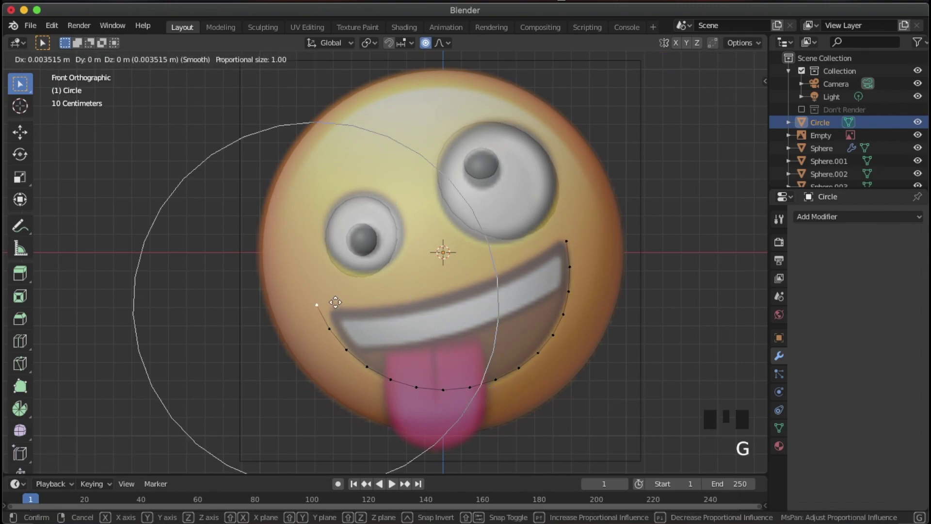
scroll(345, 309, up, 1)
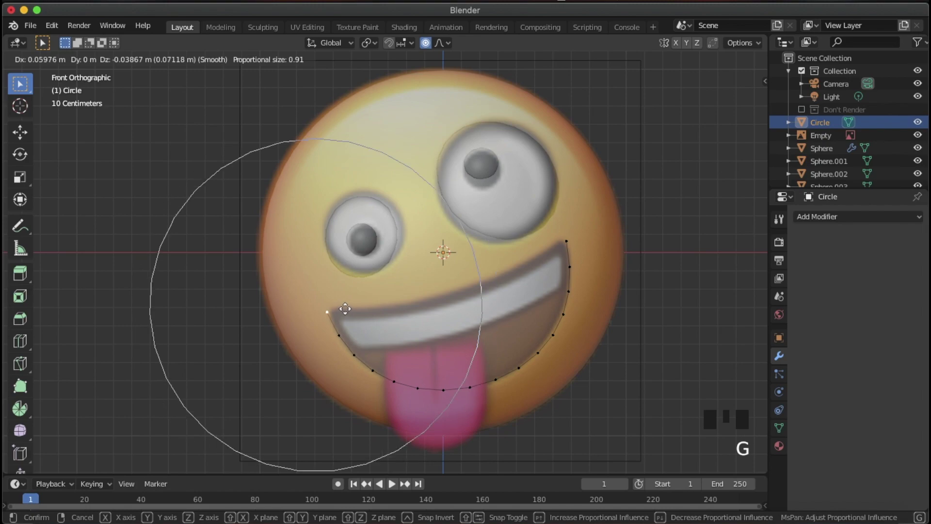
click(347, 309)
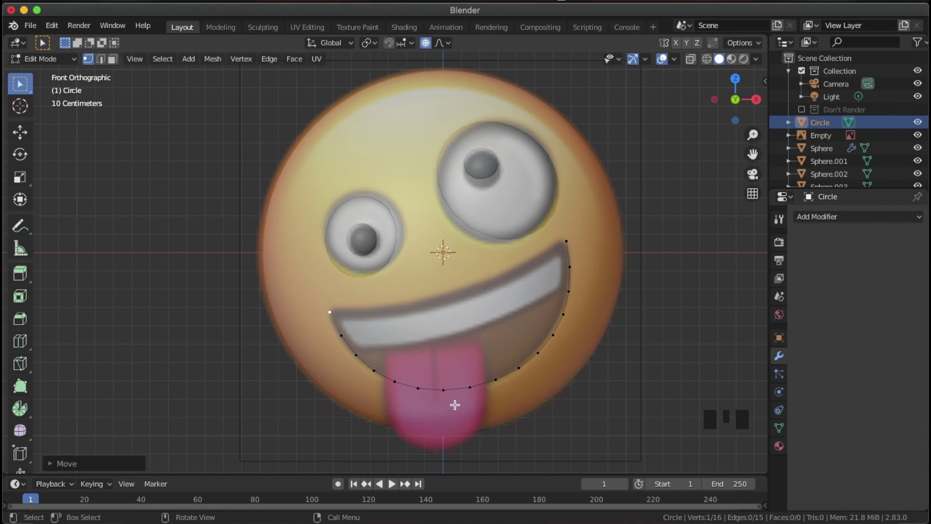
- Duplicate the arc's ten lower vertices and move the copy along the normal Z axis up to the teeth, using Normal orientation
key(a)
key(a)
key(a)
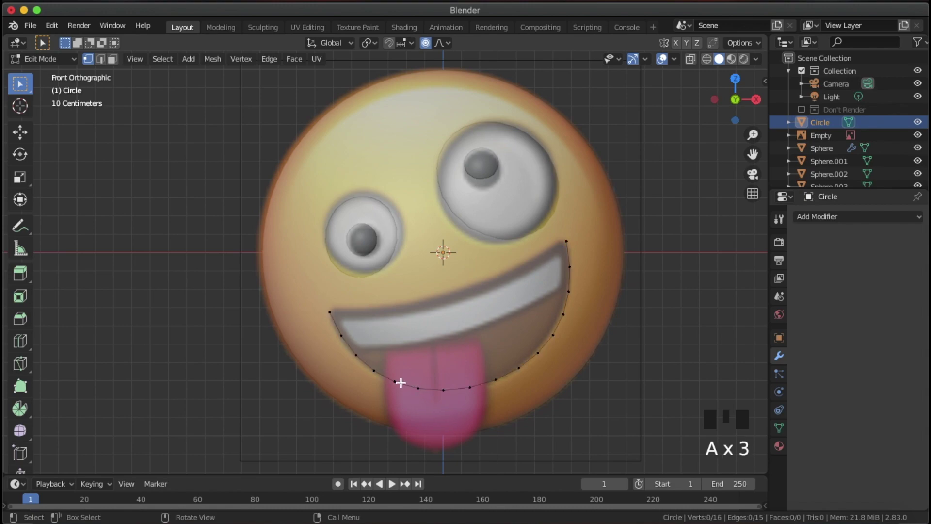
key(c)
mouse_move(381, 374)
mouse_down()
mouse_move(473, 383)
mouse_move(507, 371)
mouse_move(560, 318)
mouse_up()
key(Escape)
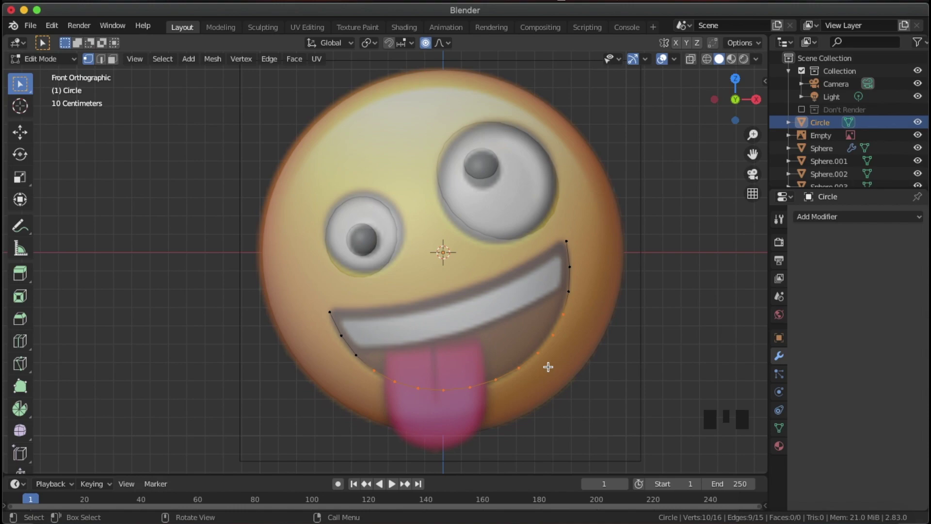
key(comma)
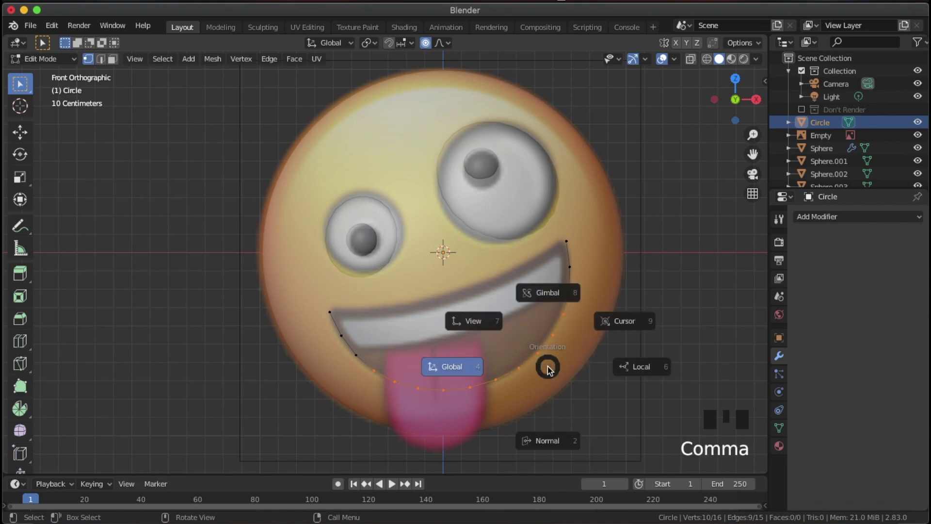
click(567, 441)
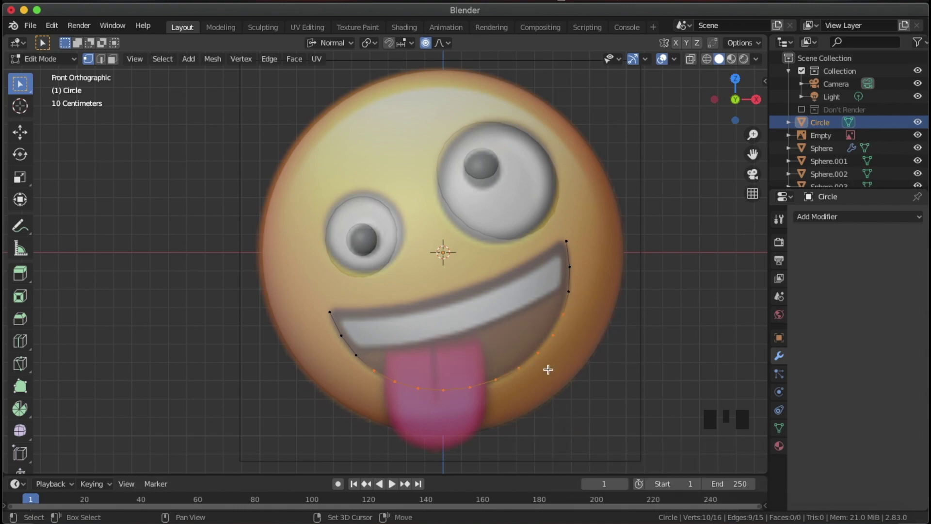
key(shift+d)
key(z)
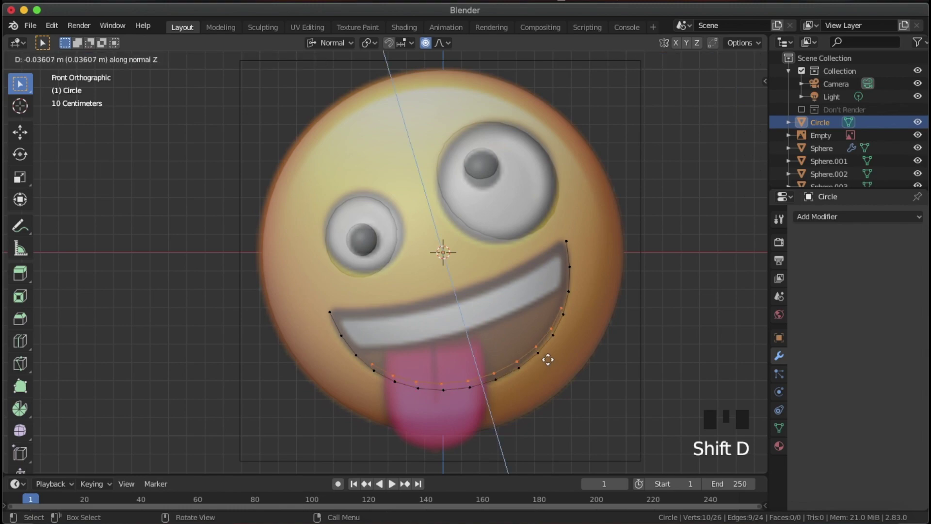
click(530, 295)
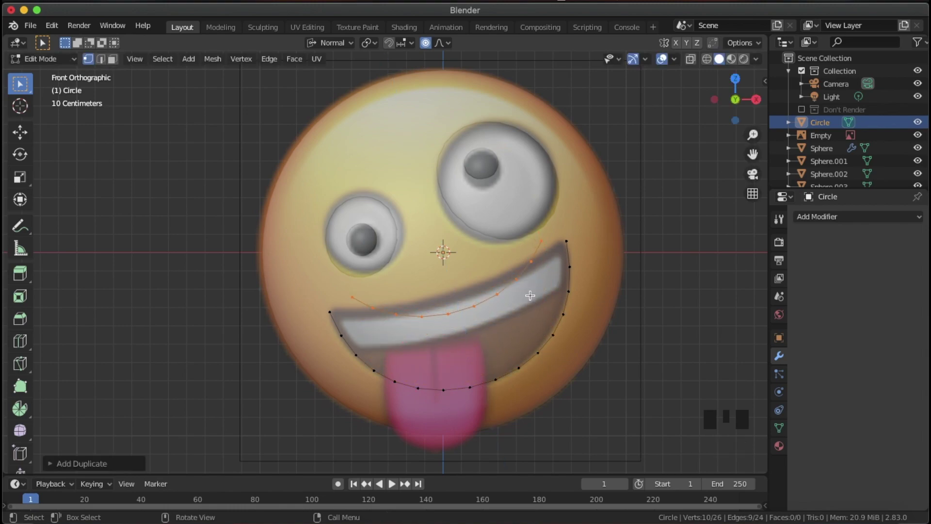
- Flatten the duplicated arc without proportional editing and move it onto the mouth's upper edge
key(s)
right_click(520, 328)
key(o)
key(s)
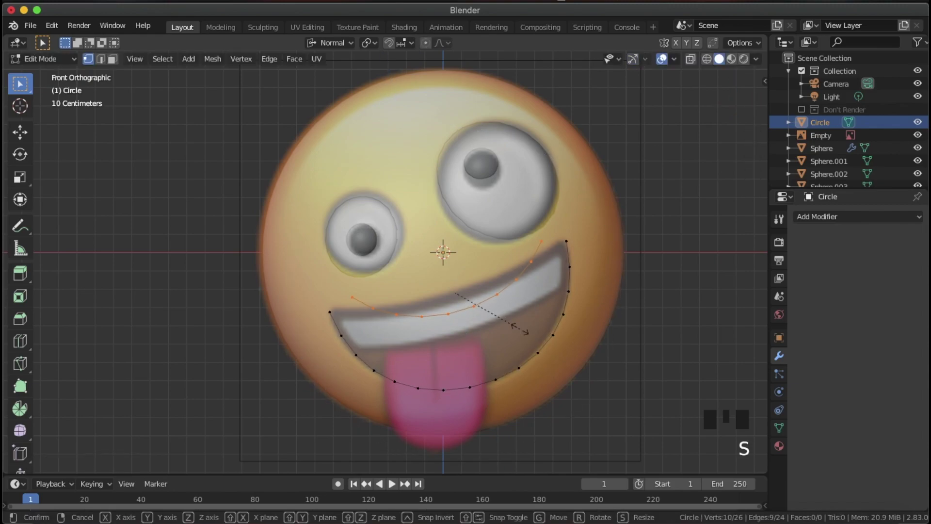
click(474, 306)
key(g)
click(474, 303)
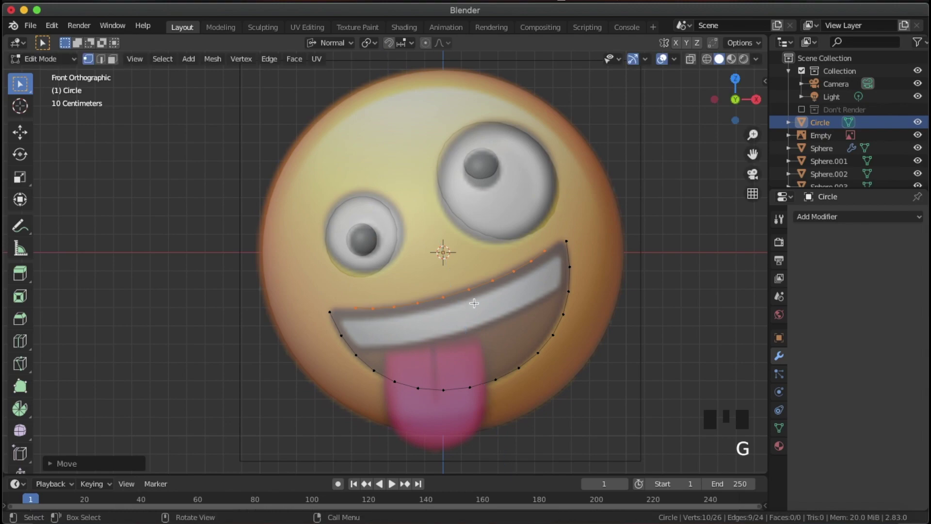
- Connect both ends of the upper curve to the lower arc's end vertices with edges to close the mouth outline
click(544, 250)
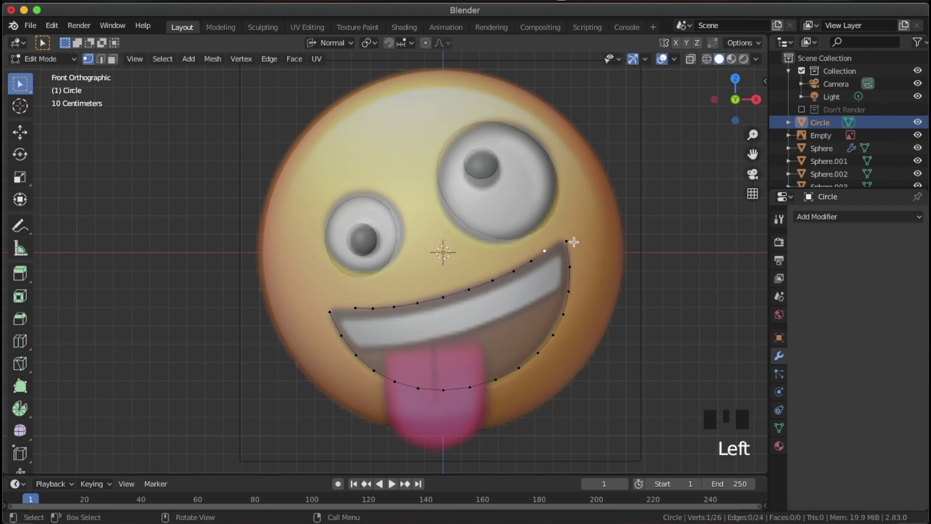
shift+click(574, 242)
key(f)
click(358, 309)
shift+click(329, 312)
key(f)
- Reposition the left corner vertex and its neighbour on the upper edge to match the reference mouth
click(329, 311)
key(g)
click(378, 326)
click(361, 316)
key(g)
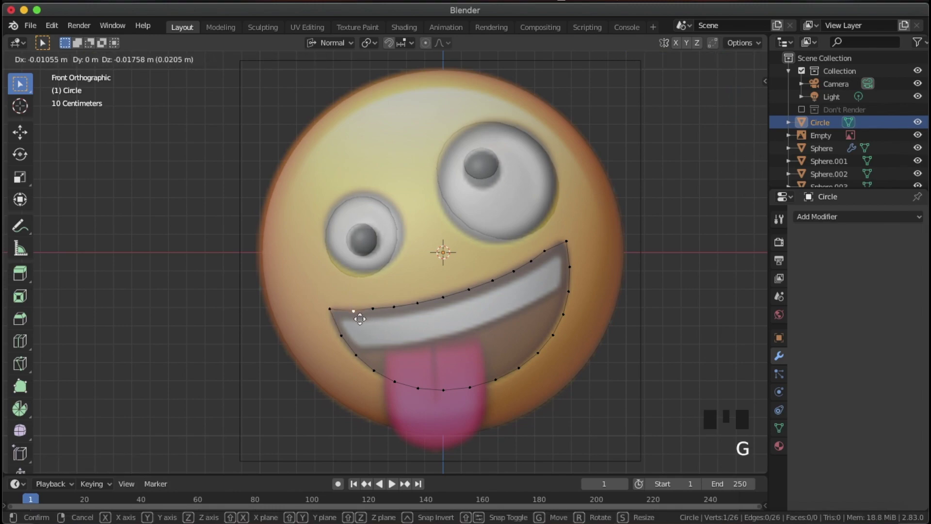
click(360, 319)
- Fine-tune the right corner vertex and its neighbour on the upper edge to match the reference mouth
key(g)
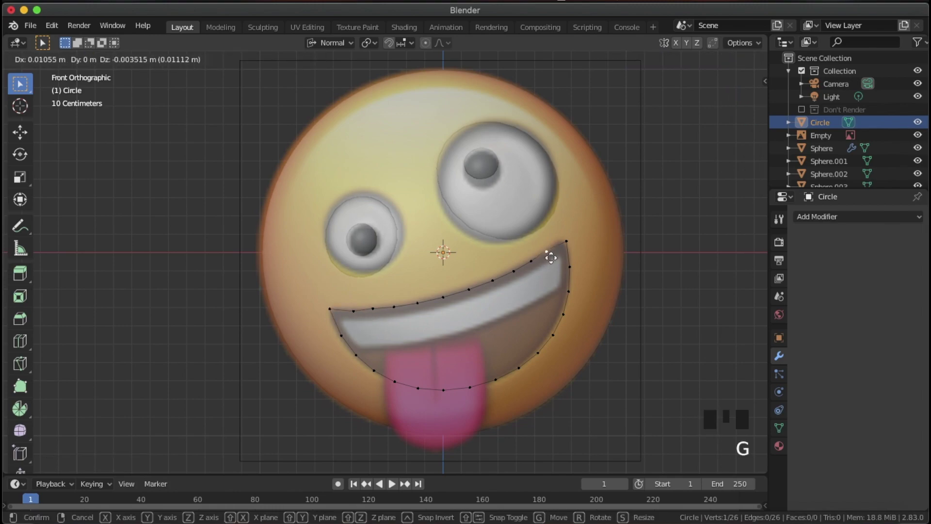
key(Escape)
click(566, 242)
key(g)
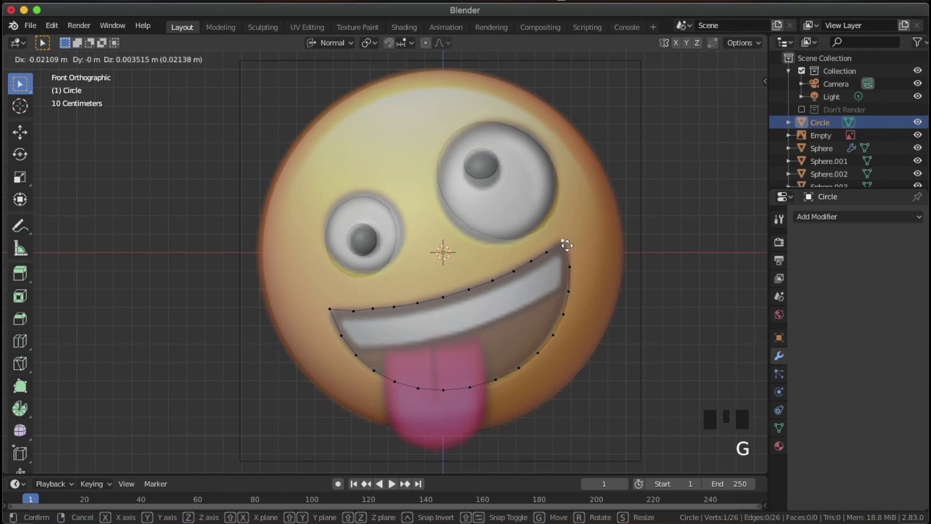
click(566, 246)
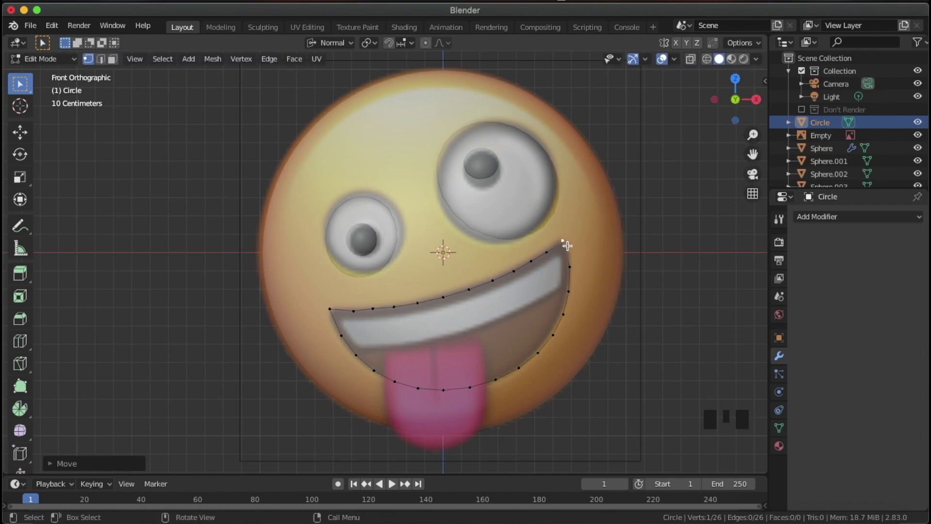
- Duplicate the mouth outline object in place and rename the copy Teeth
key(Tab)
middle_drag(566, 245, 619, 289)
scroll(617, 294, down, 2)
key(shift+d)
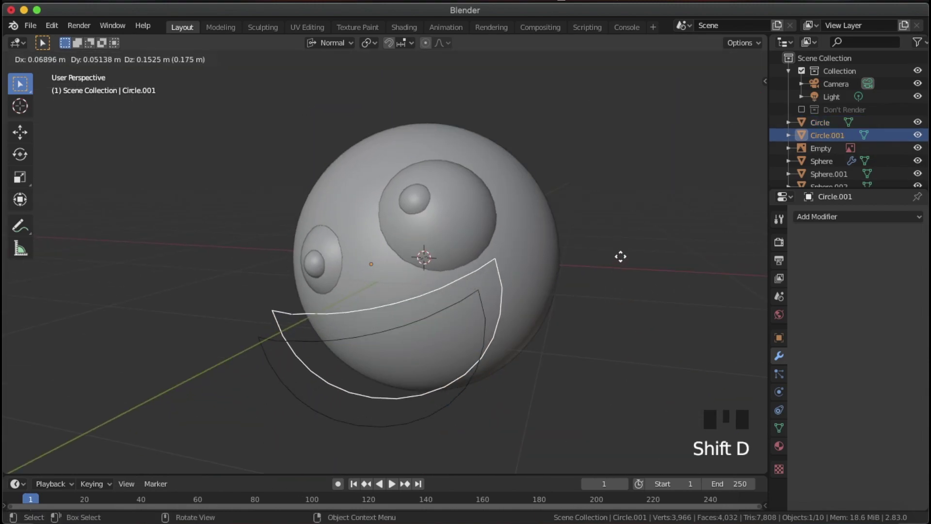
right_click(620, 256)
right_click(622, 258)
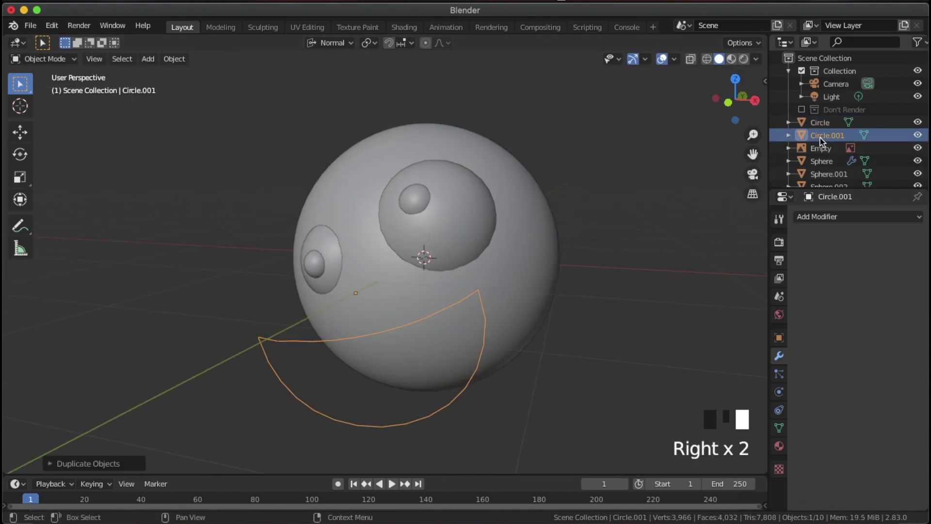
double_click(838, 136)
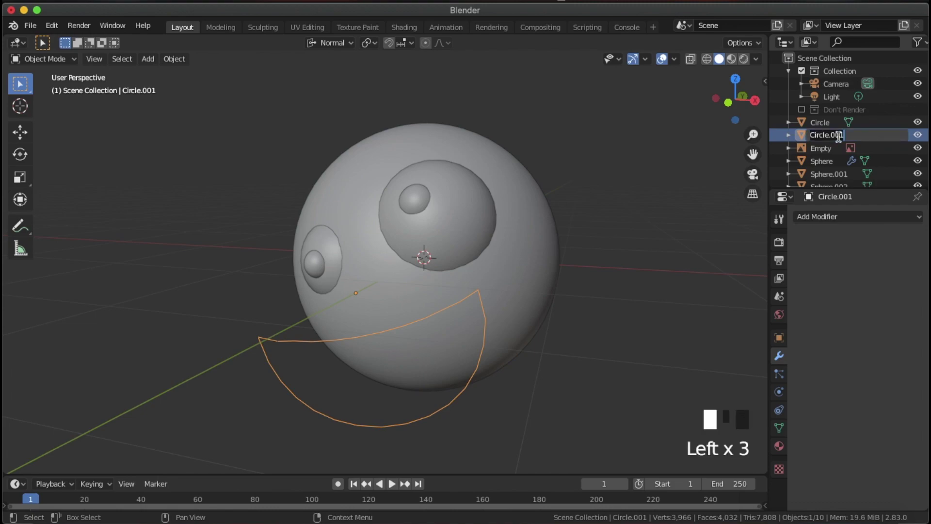
text(Teeth)
key(Return)
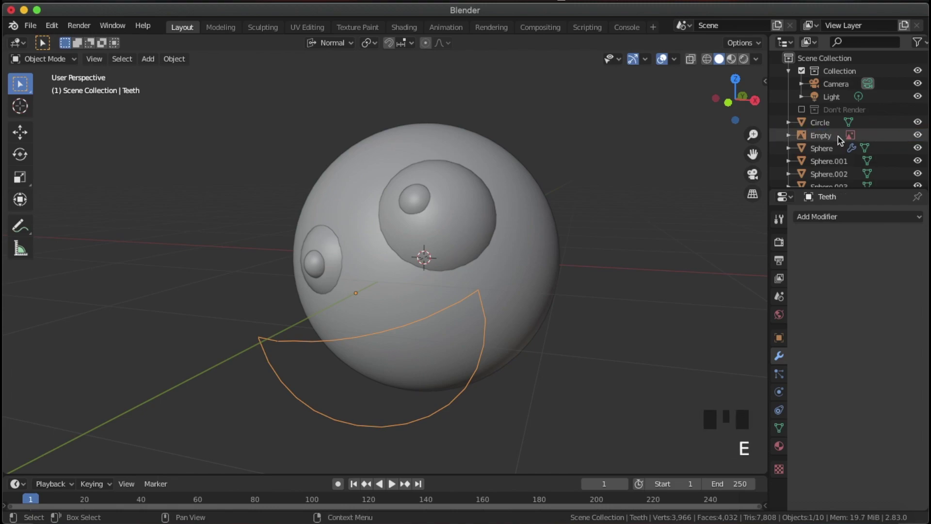
- Hide the Teeth object from the viewport
scroll(886, 138, down, 6)
click(917, 176)
scroll(883, 156, up, 6)
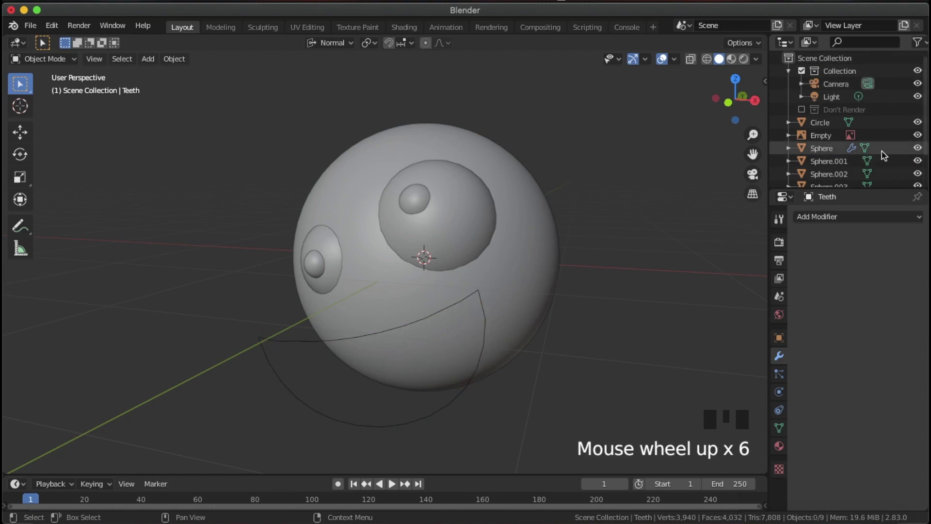
- Rename the original Circle object Mouth
click(452, 310)
click(818, 123)
double_click(818, 122)
text(Mouth)
key(Return)
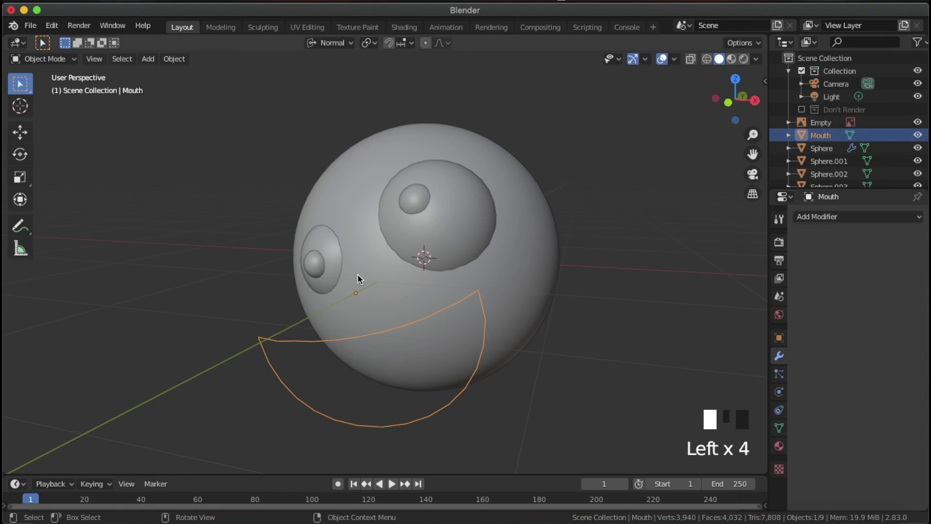
- Fill the mouth outline with a face and extrude it about 0.75 m back into the head
key(Tab)
key(a)
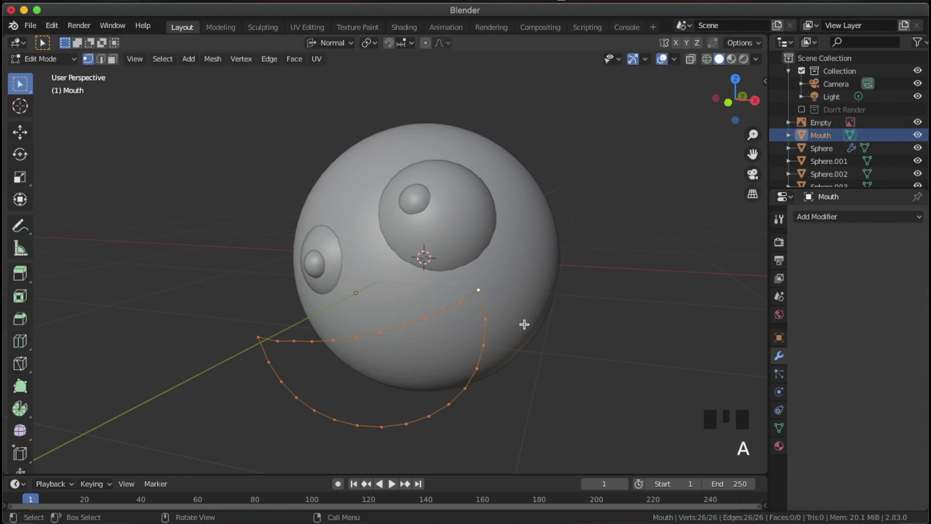
key(f)
middle_drag(567, 314, 506, 327)
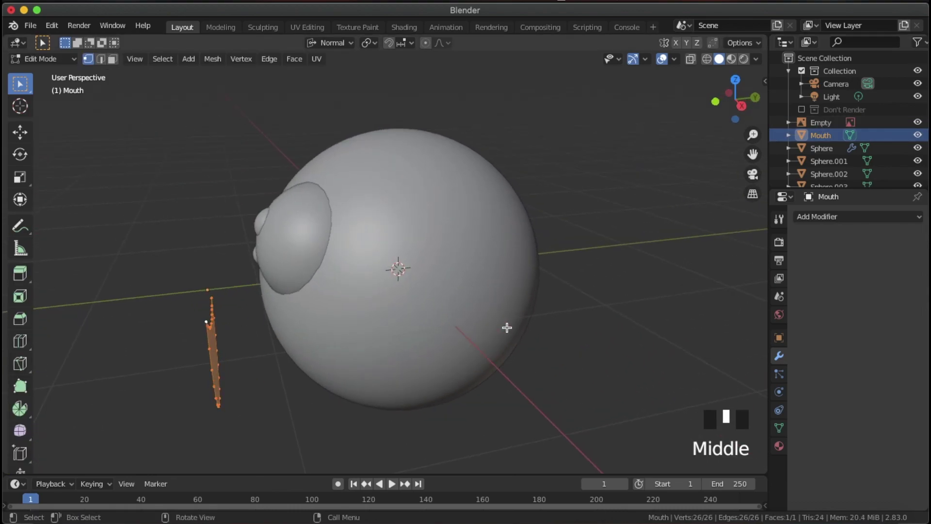
key(e)
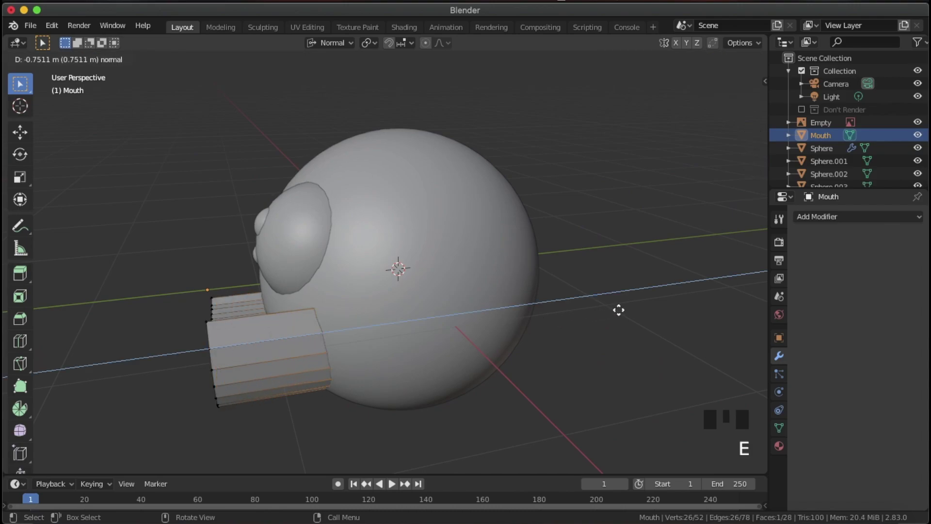
click(618, 310)
key(Tab)
scroll(321, 325, down, 2)
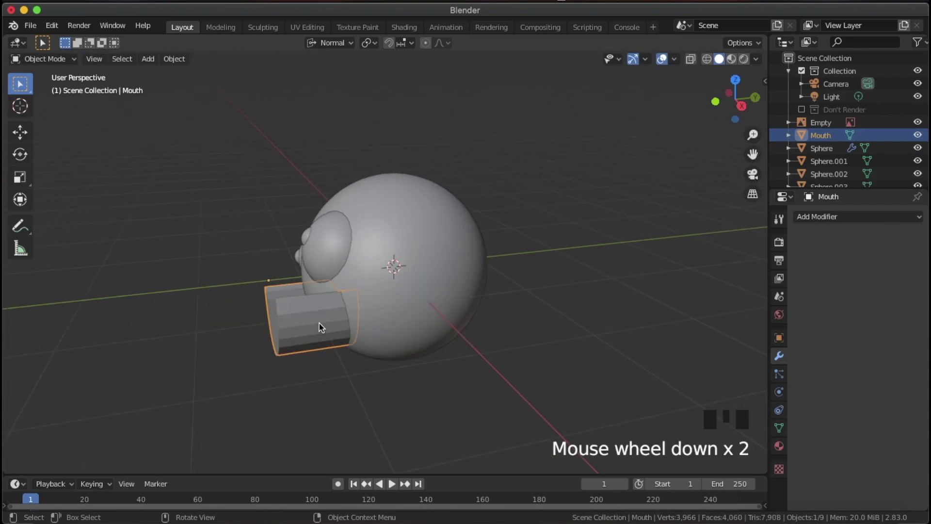
- Add a Subdivision Surface modifier to the Mouth object
middle_drag(408, 314, 707, 307)
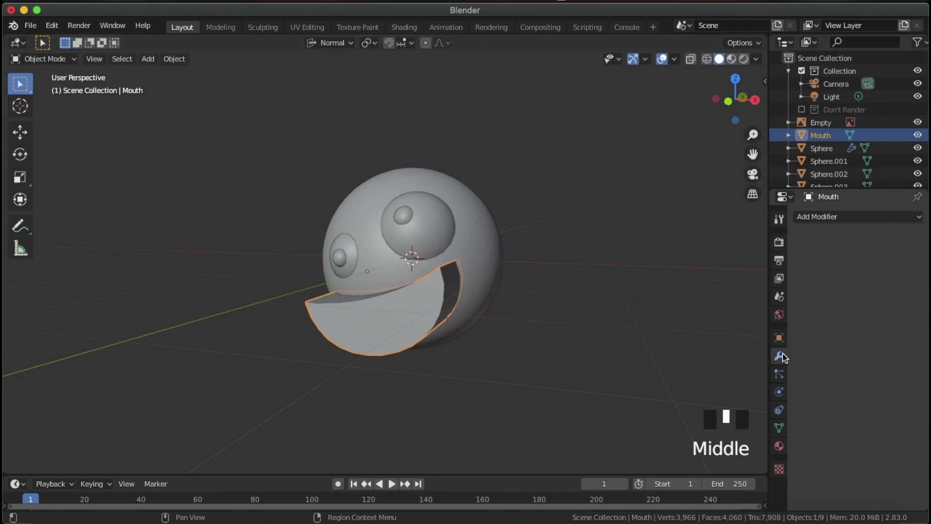
click(814, 216)
click(683, 431)
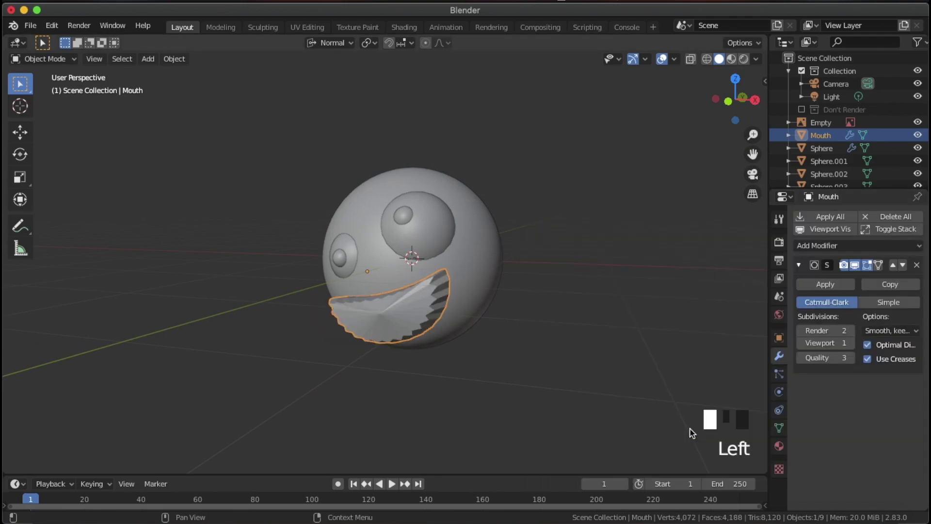
- Isolate the Mouth object and crease the edges of its front and back cap faces
key(Tab)
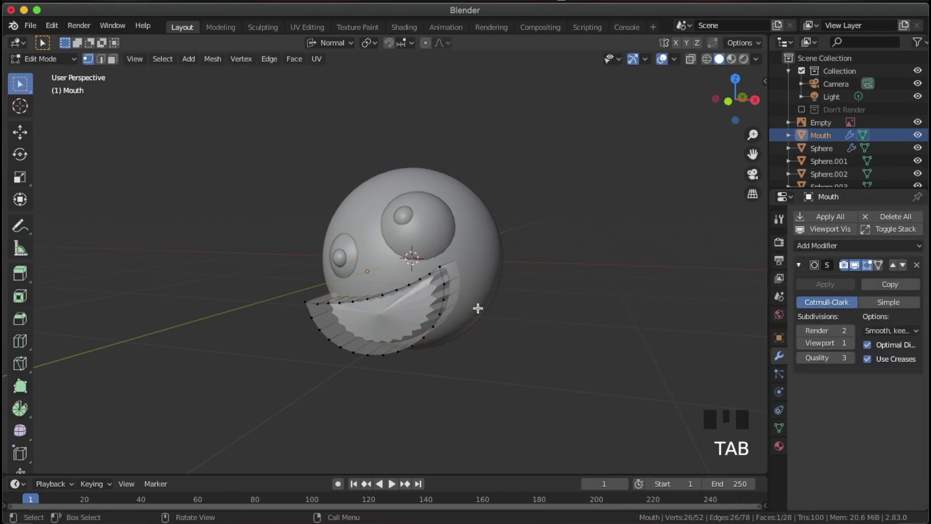
key(slash)
middle_drag(588, 297, 420, 312)
scroll(423, 312, down, 2)
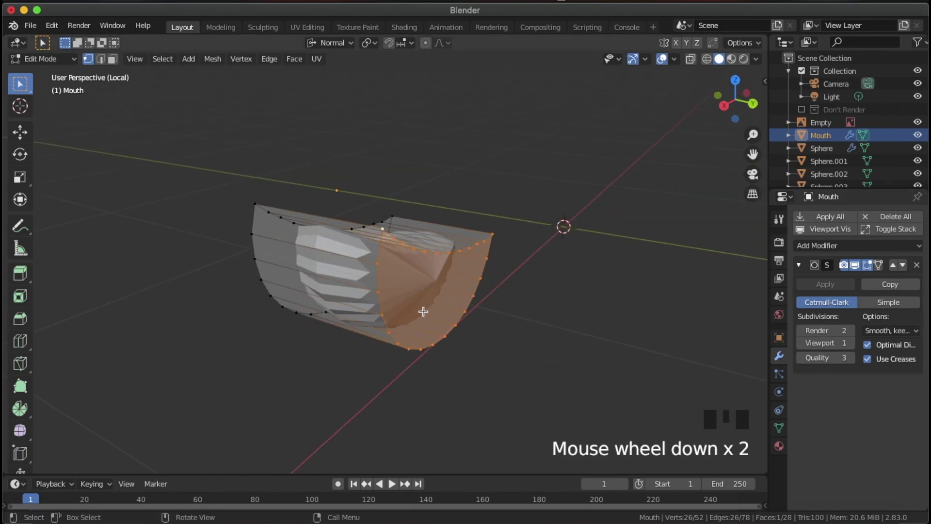
key(3)
click(428, 307)
middle_drag(479, 304, 339, 281)
shift+click(465, 278)
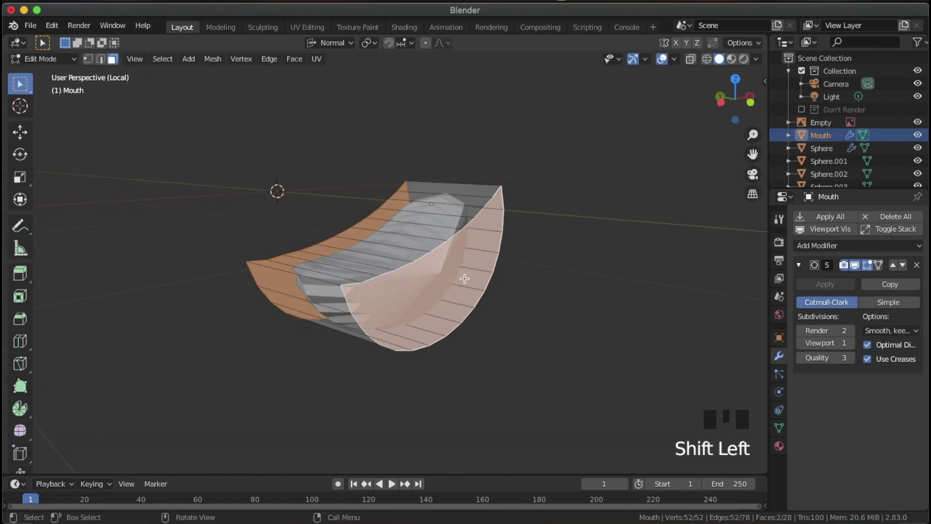
key(shift+e)
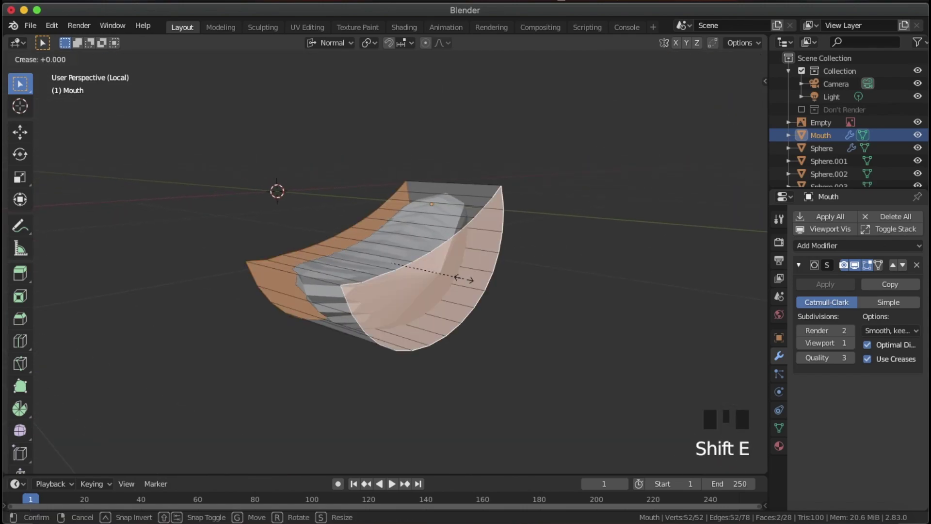
click(466, 277)
key(Tab)
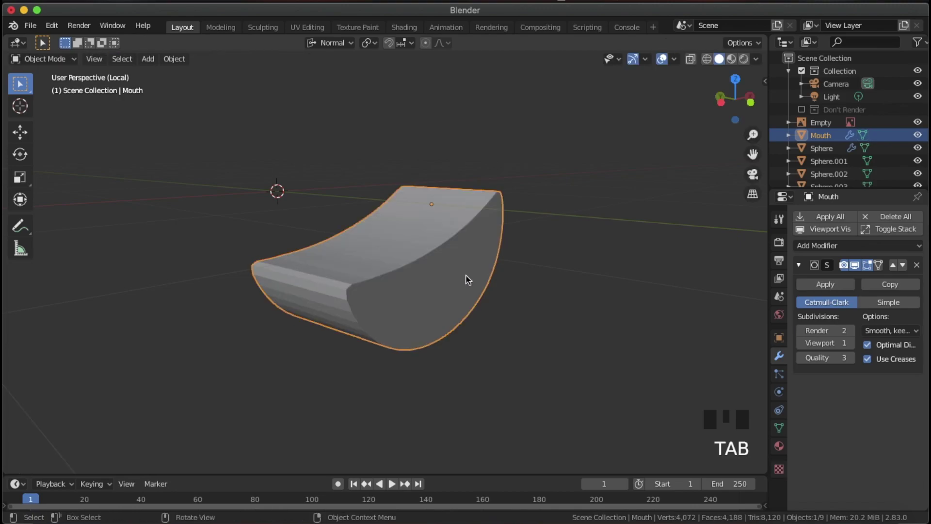
- Apply smooth shading to the Mouth object
right_click(439, 215)
click(439, 216)
middle_drag(439, 216, 798, 441)
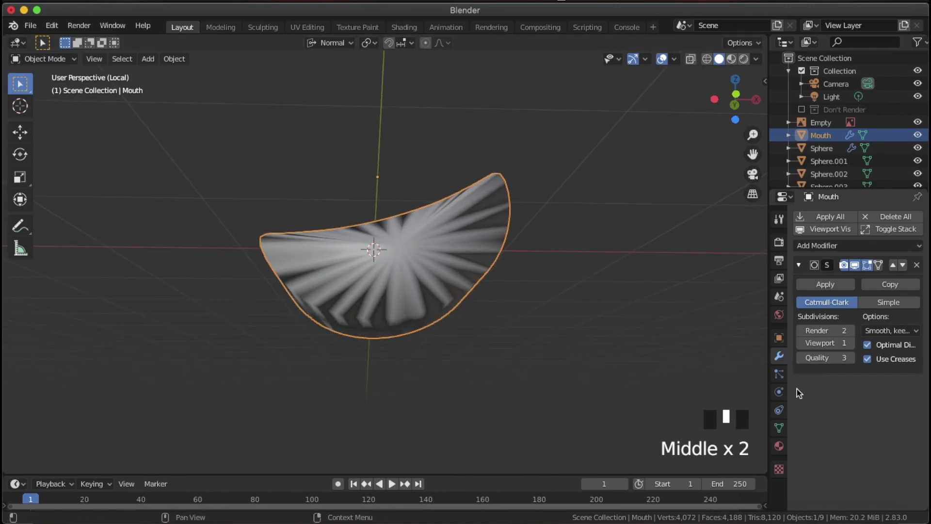
middle_drag(630, 339, 484, 241)
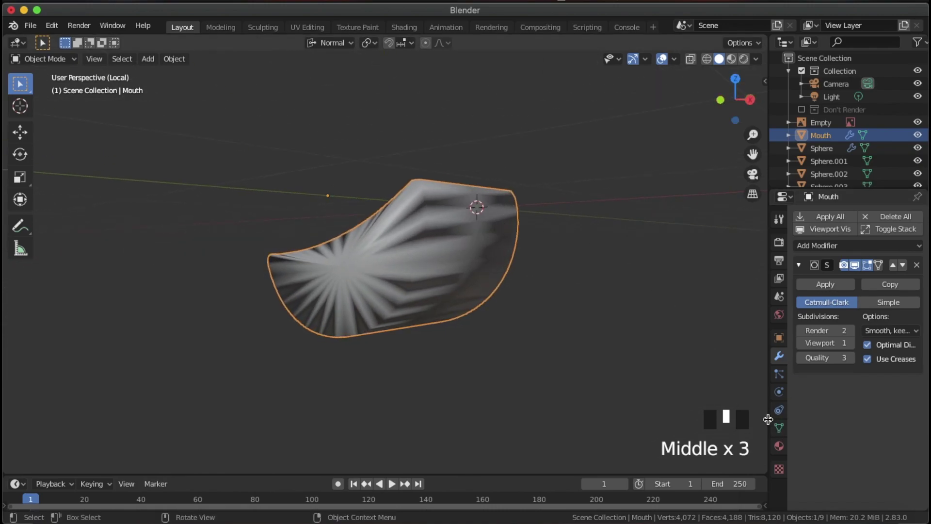
- Enable Auto Smooth in the Mouth mesh's normals and leave local view
click(779, 428)
scroll(841, 438, down, 3)
click(824, 436)
scroll(850, 447, down, 2)
click(815, 417)
scroll(530, 255, down, 1)
key(slash)
key(KP_1)
middle_drag(538, 280, 469, 285)
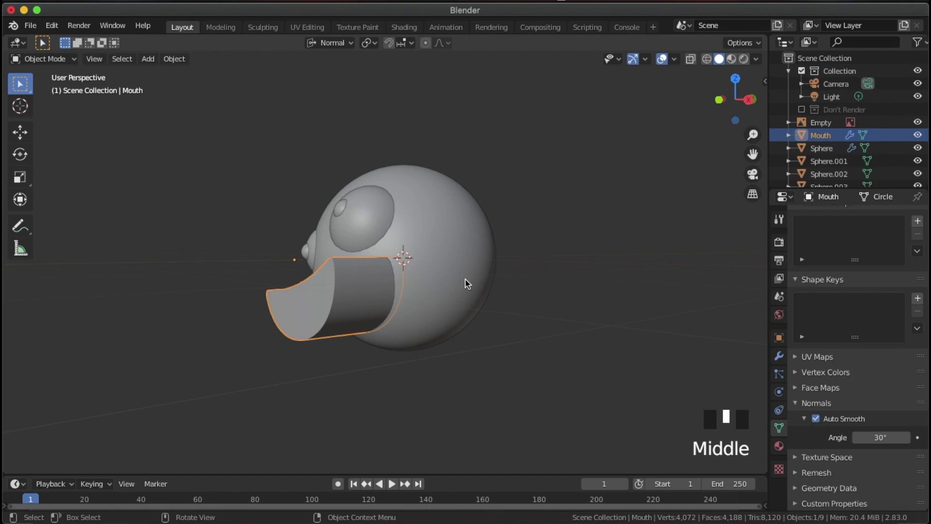
- Search the add-on preferences for "bool" to check whether the Bool Tool add-on is enabled
click(52, 25)
click(123, 209)
click(377, 68)
text(bool)
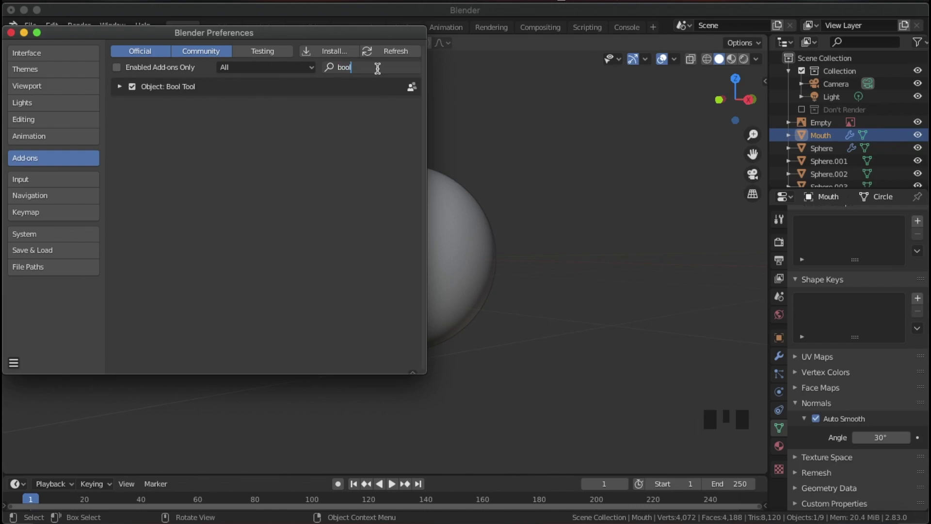
key(Return)
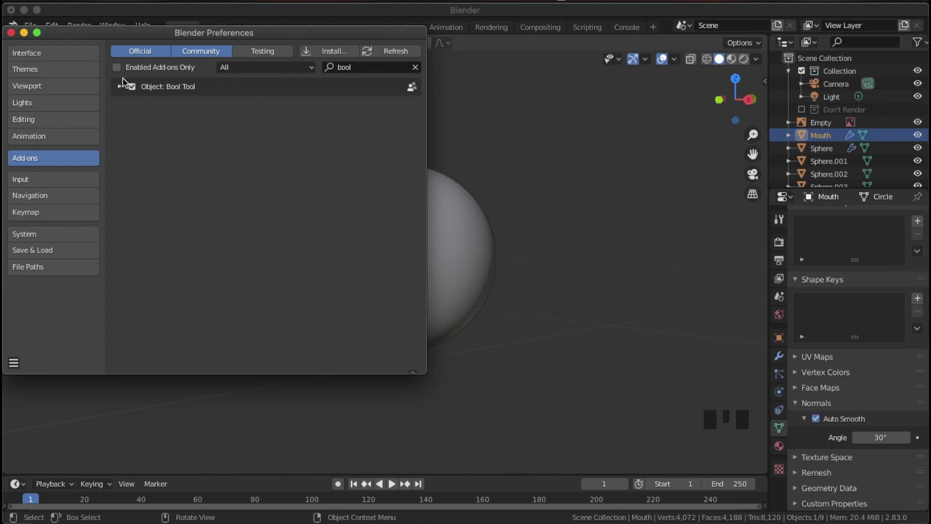
click(11, 33)
- Cut the Mouth object out of the head sphere with a Bool Tool brush difference
click(339, 289)
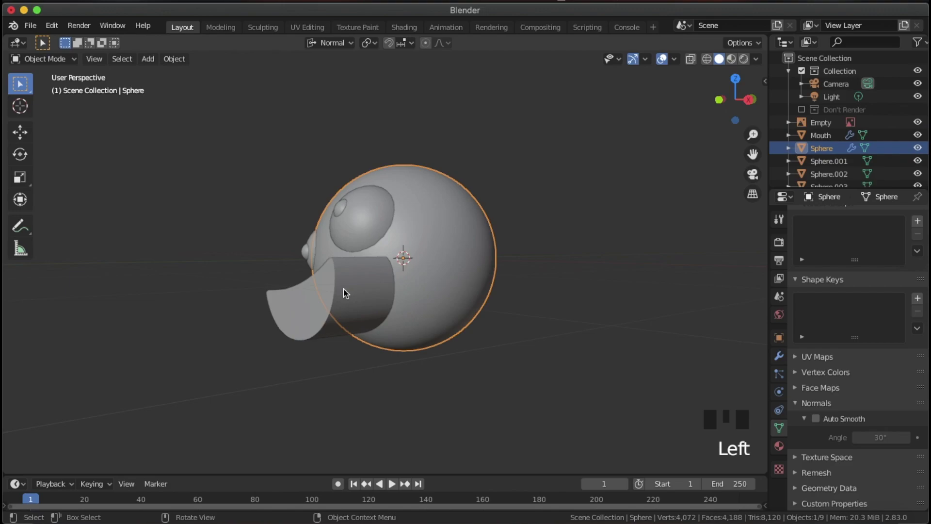
click(348, 294)
shift+click(458, 242)
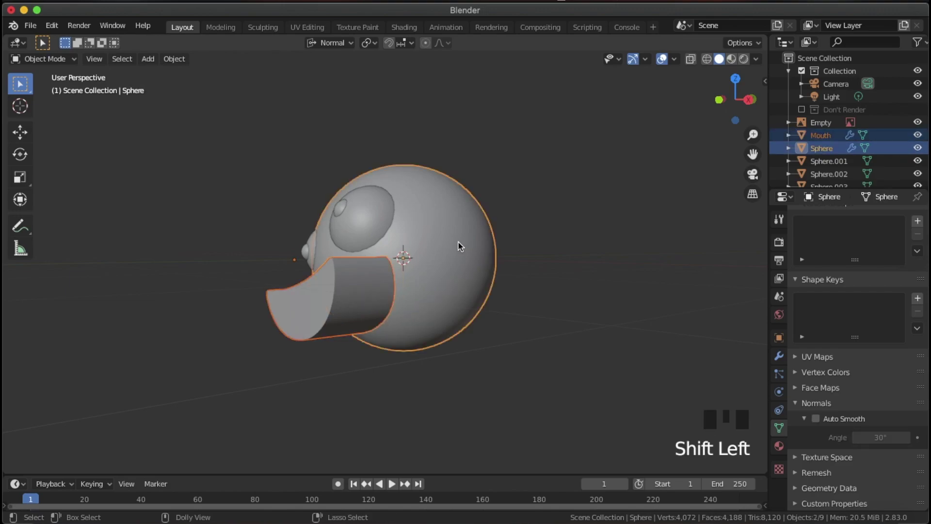
key(shift+ctrl+b)
click(416, 327)
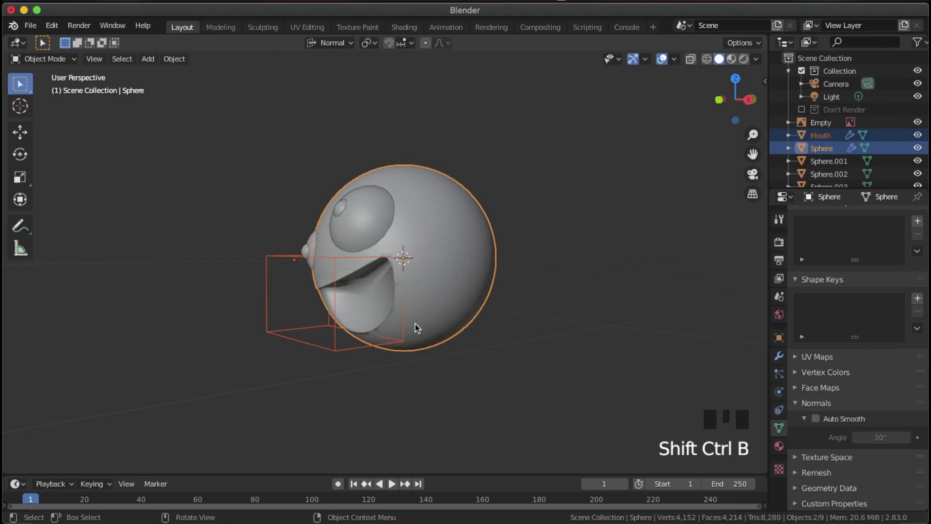
- Enable Auto Smooth on the head sphere to clean up the shading around the mouth cut
middle_drag(402, 319, 552, 272)
scroll(332, 282, up, 3)
click(587, 267)
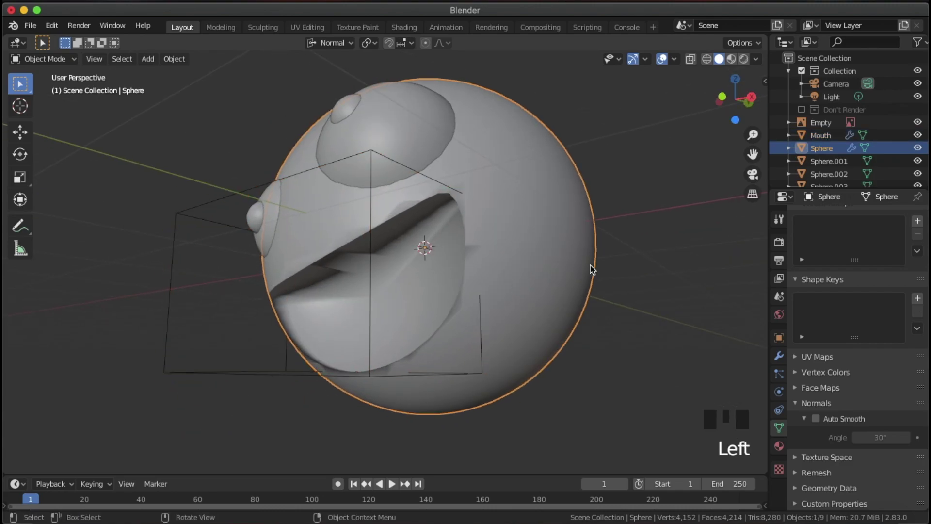
scroll(833, 409, down, 3)
click(815, 418)
middle_drag(621, 300, 664, 249)
middle_drag(596, 276, 520, 270)
right_click(501, 193)
click(655, 193)
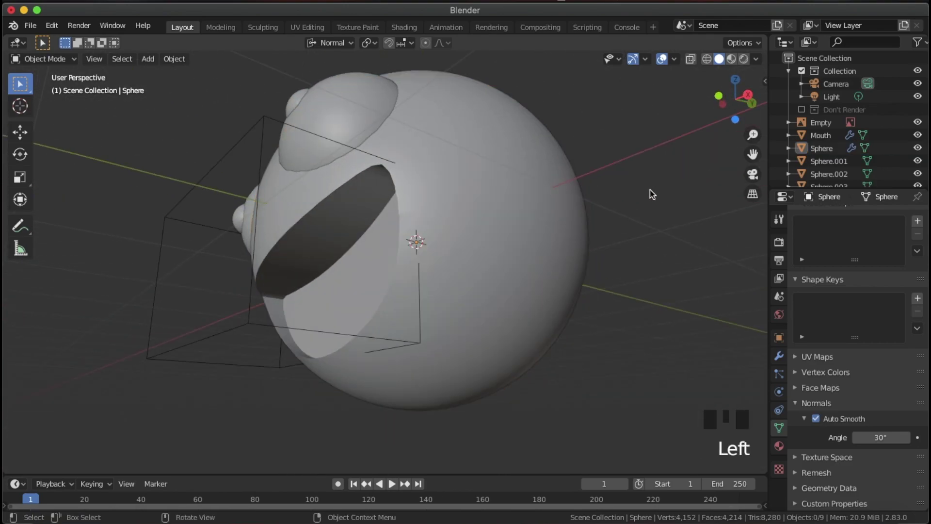
- Move the Mouth cutter about 0.07 m along its Y axis to adjust the depth of the mouth cavity
click(366, 168)
middle_drag(515, 194, 673, 204)
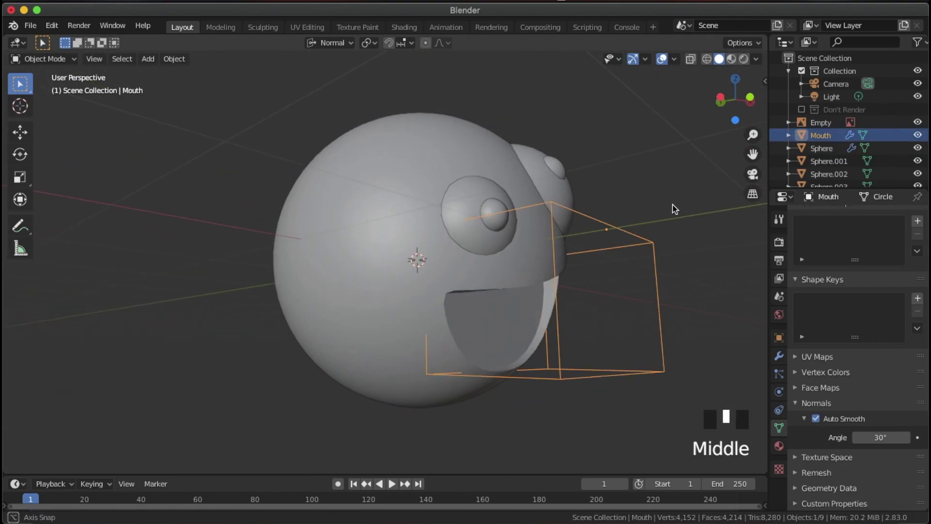
middle_drag(680, 253, 695, 228)
key(g)
key(y)
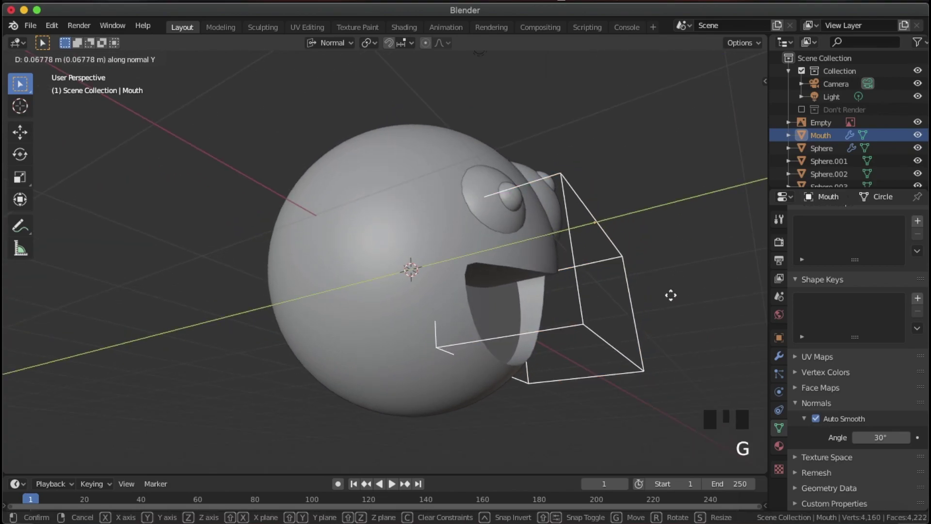
click(671, 290)
middle_drag(670, 287, 502, 318)
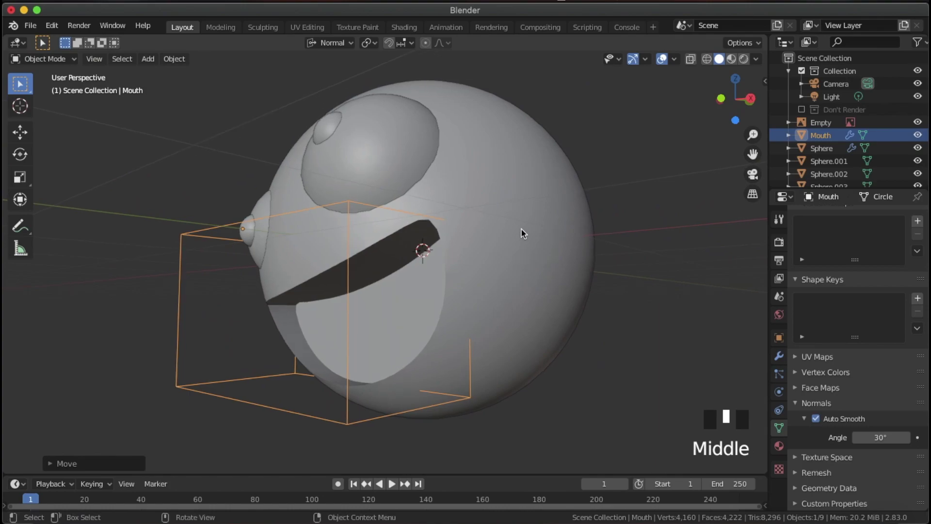
scroll(520, 228, down, 2)
middle_drag(503, 264, 542, 237)
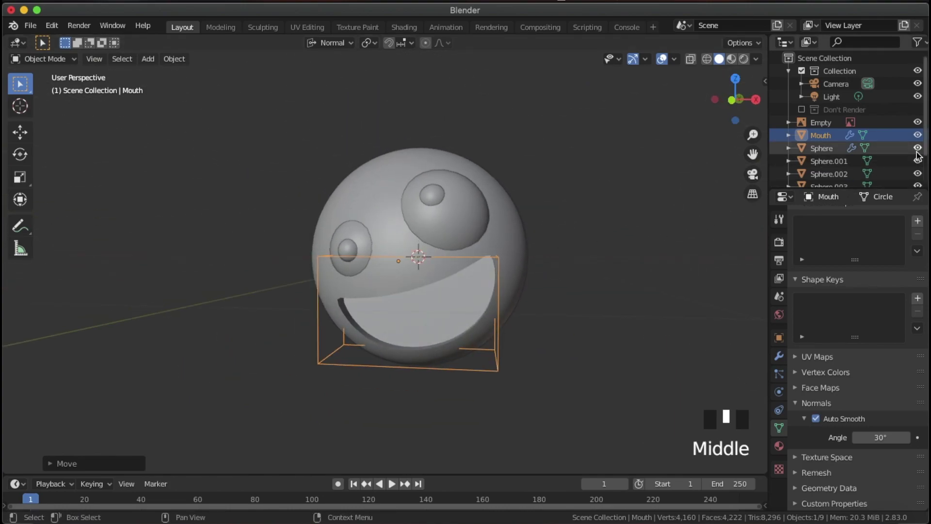
- Unhide the Teeth object in the viewport
scroll(853, 141, down, 4)
click(917, 175)
scroll(655, 206, down, 3)
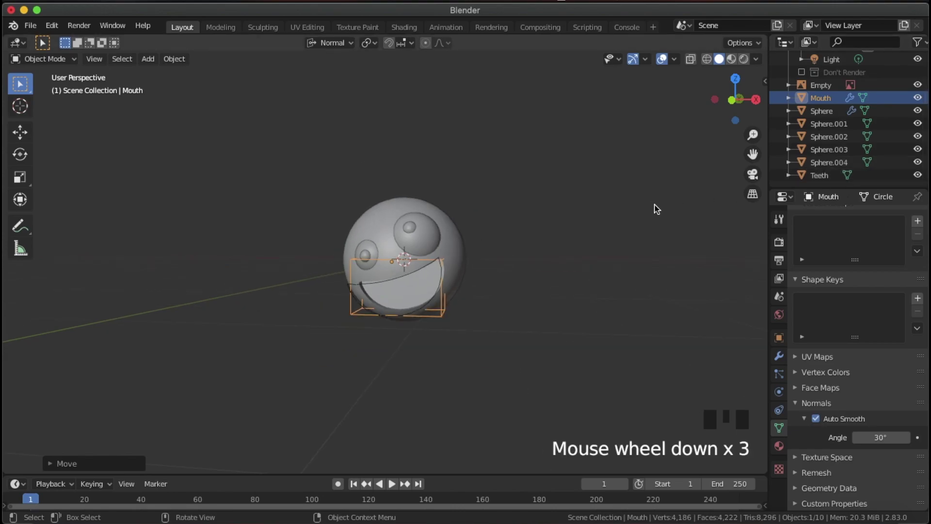
- Open the Teeth outline for vertex editing in front view over the reference mouth
key(KP_1)
scroll(658, 205, up, 5)
key(Tab)
key(Tab)
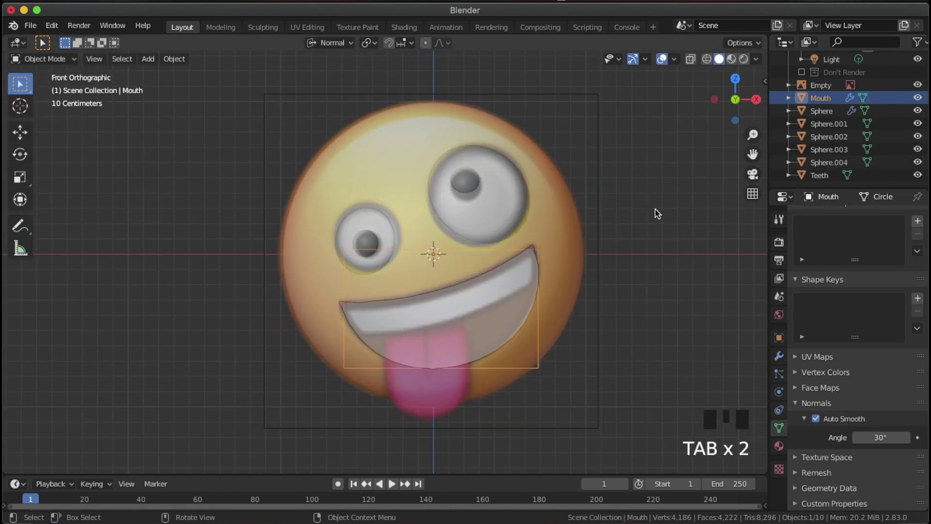
click(803, 176)
key(Tab)
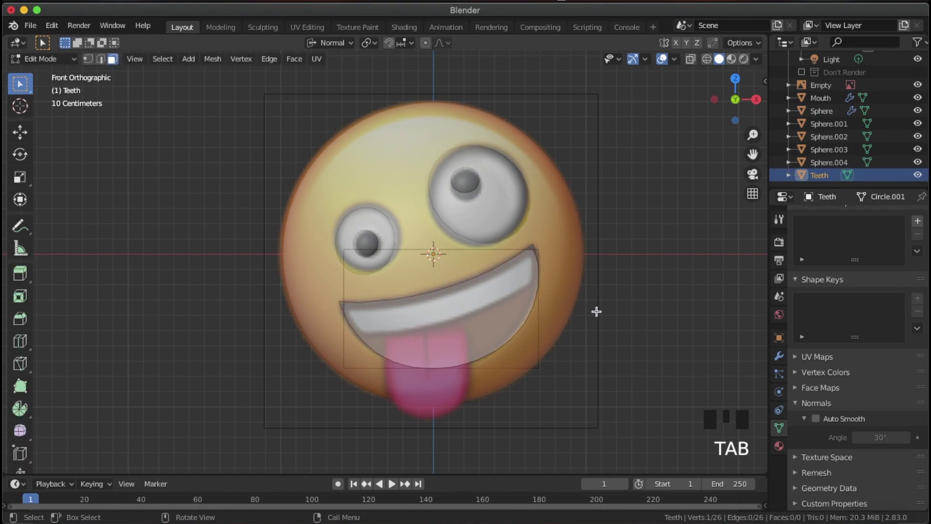
scroll(597, 312, up, 2)
shift+middle_drag(607, 361, 561, 276)
shift+scroll(561, 276, up, 1)
key(1)
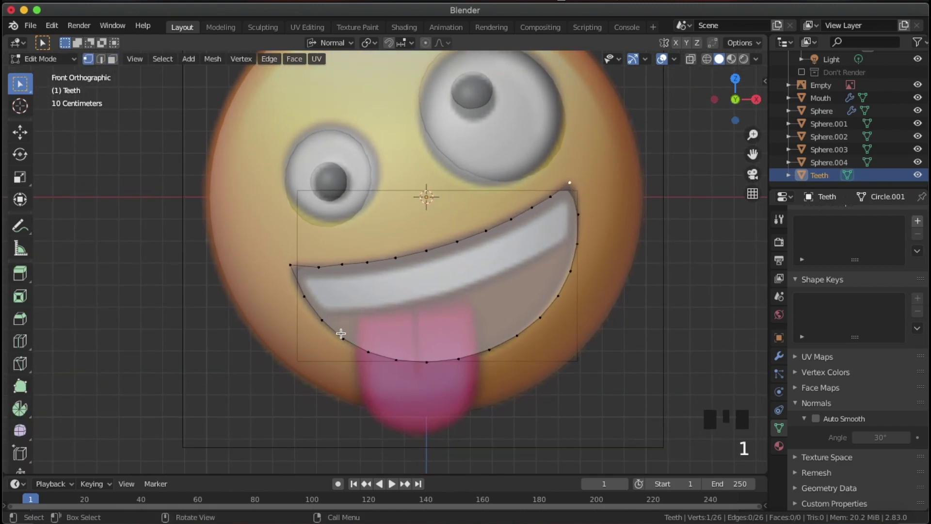
click(325, 320)
shift+click(579, 246)
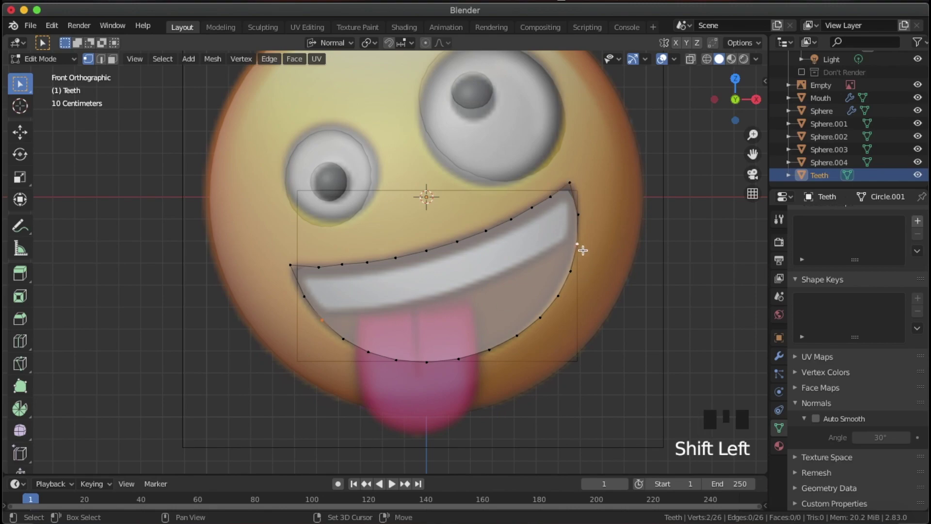
key(a)
key(a)
key(a)
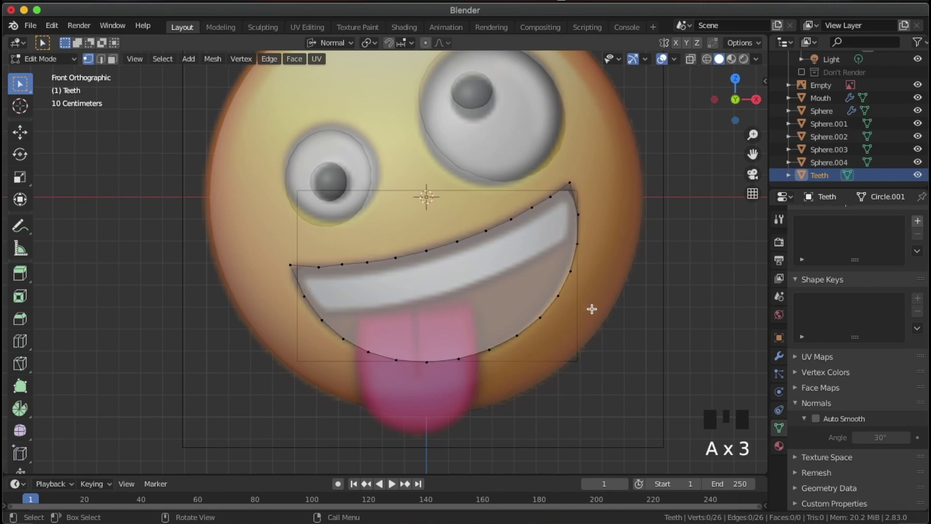
- Delete the Teeth outline's vertices along the lower mouth curve, keeping the two side vertices below each corner
key(c)
mouse_move(468, 353)
mouse_down()
mouse_move(512, 338)
mouse_move(567, 285)
mouse_up()
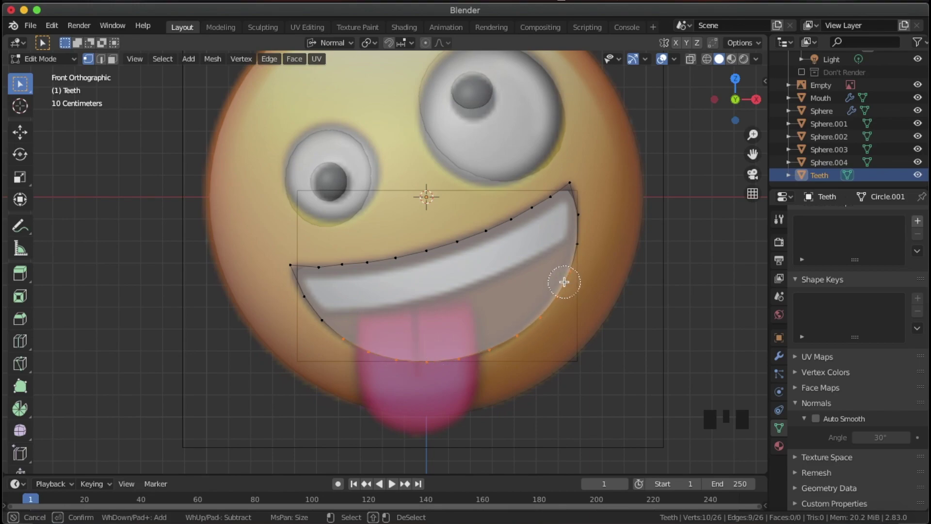
right_click(564, 282)
key(x)
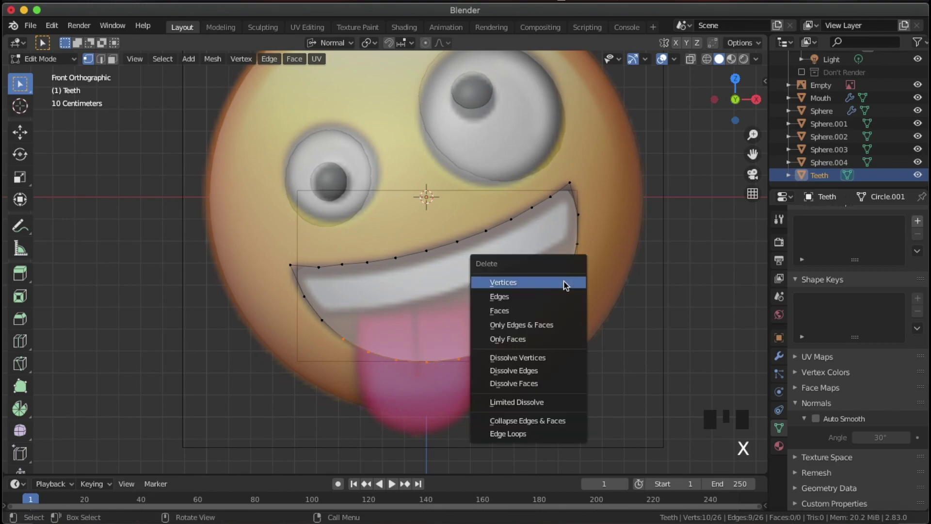
click(564, 283)
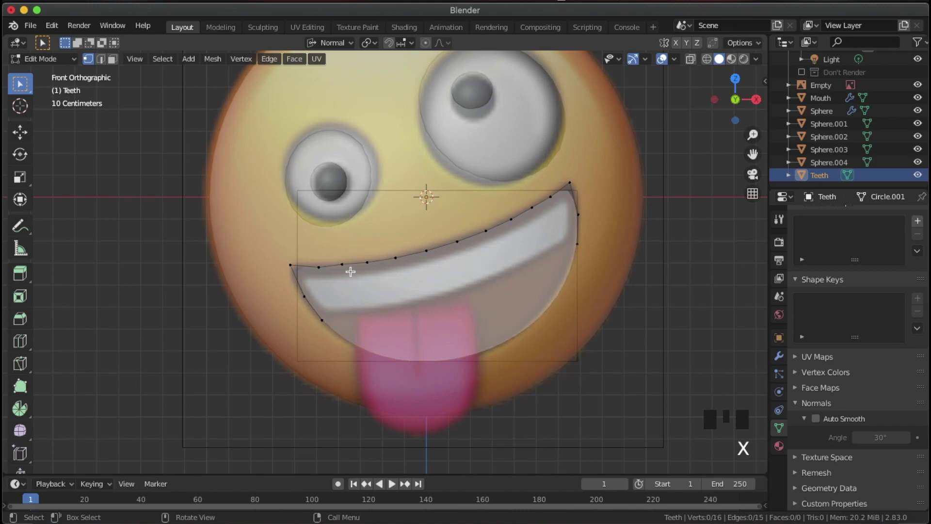
- Duplicate the Teeth outline's upper-curve vertices, excluding the corners, and move the copy down about 0.26 m along normal Z
key(c)
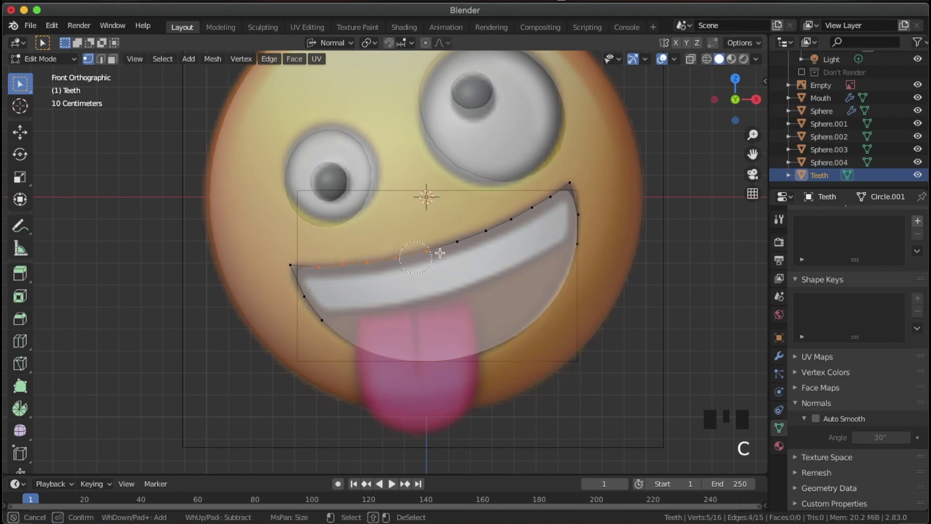
drag(527, 218, 544, 206)
right_click(542, 206)
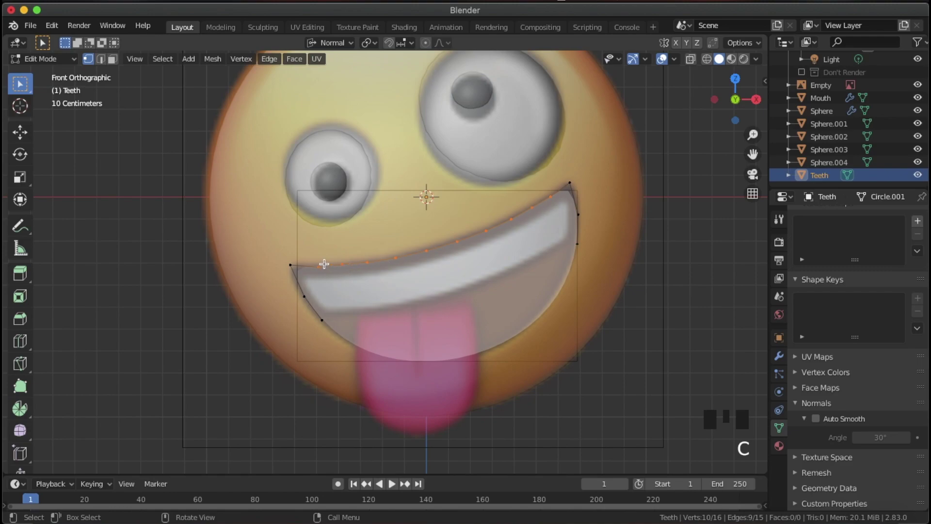
key(shift+d)
key(z)
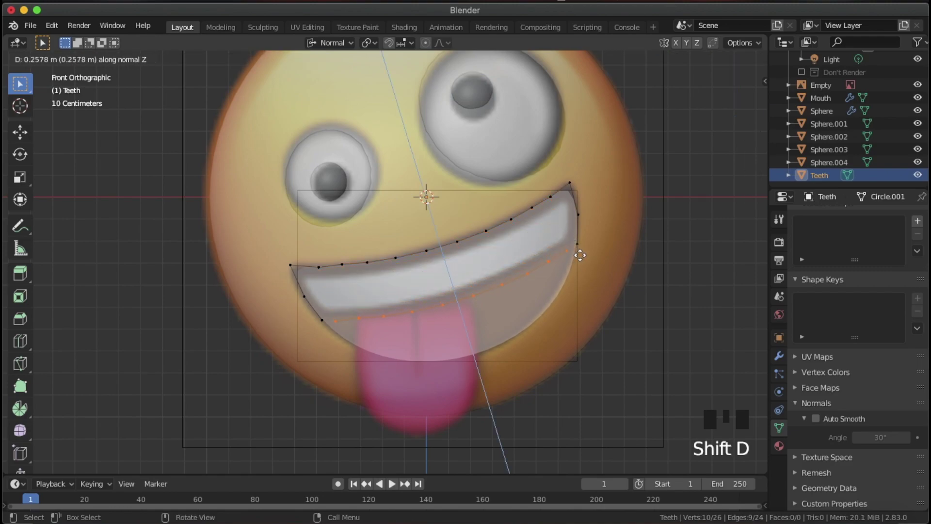
click(580, 256)
- Connect both ends of the duplicated lower row to the nearest side vertices of the Teeth outline with edges
click(573, 253)
shift+click(582, 244)
key(f)
click(335, 322)
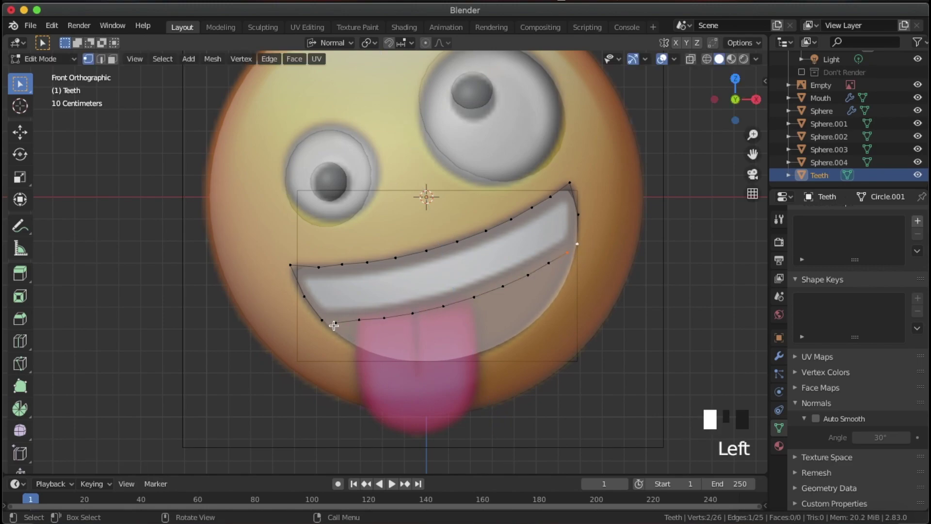
shift+click(322, 320)
key(f)
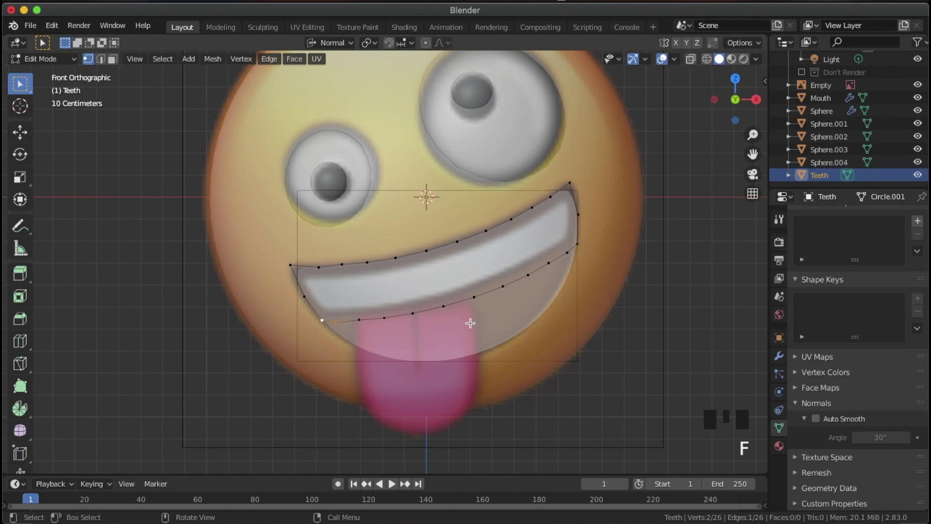
- Move the whole lower row and its adjoining side vertices up along normal Z to the reference teeth's lower edge
key(c)
mouse_move(338, 319)
mouse_down()
mouse_move(550, 270)
mouse_move(584, 253)
mouse_up()
right_click(589, 255)
key(g)
key(z)
click(607, 272)
- Nudge the right side vertex, the upper right corner vertex and the left side vertex to fit the reference teeth
click(590, 223)
key(g)
click(571, 184)
key(g)
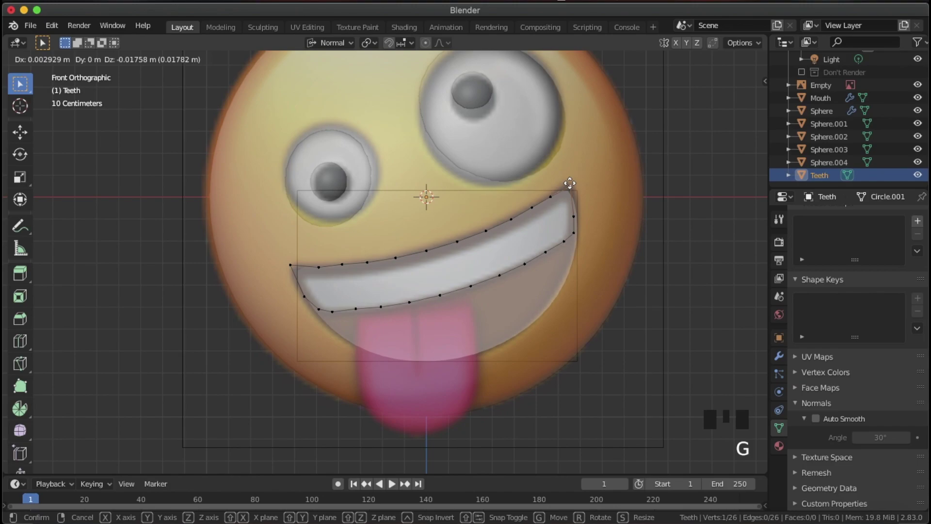
click(569, 183)
key(g)
key(g)
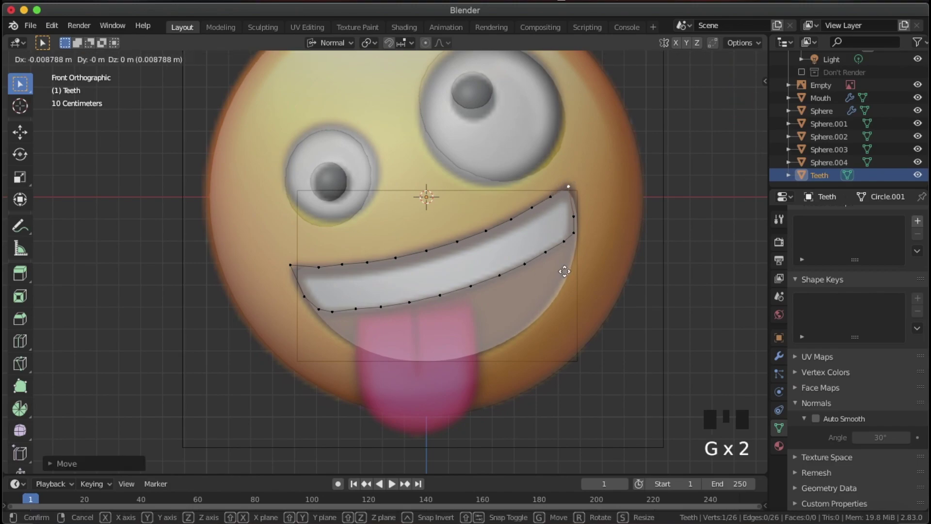
key(Escape)
click(304, 295)
key(g)
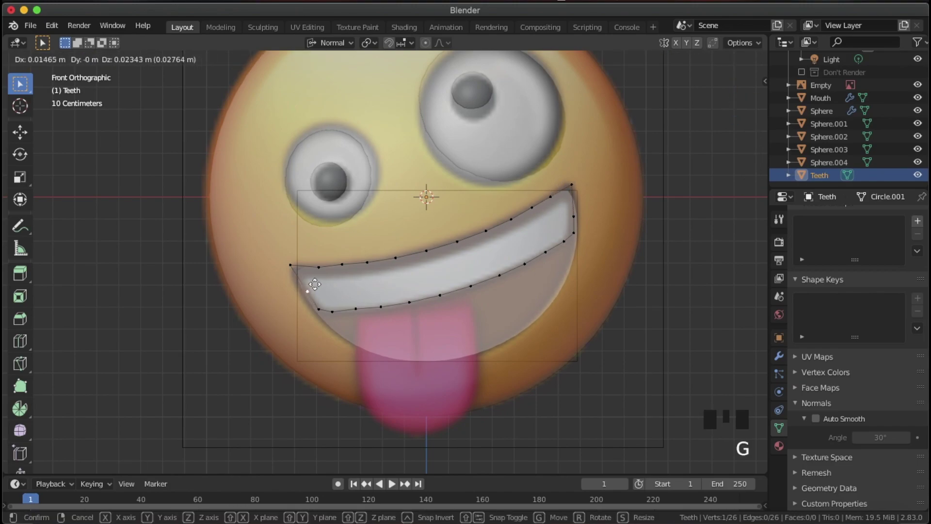
click(314, 286)
- Isolate the Teeth outline in local view and select all of its vertices
scroll(433, 280, down, 3)
scroll(433, 280, up, 2)
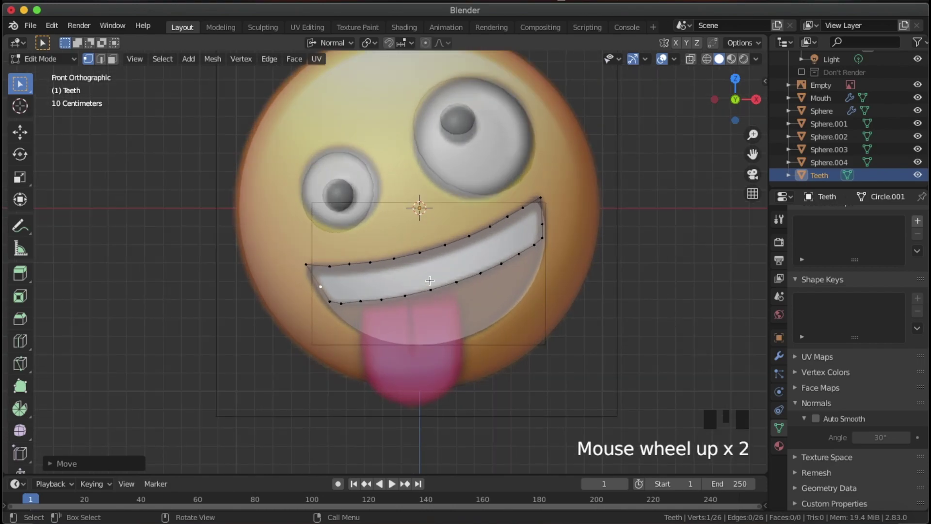
key(Tab)
key(Tab)
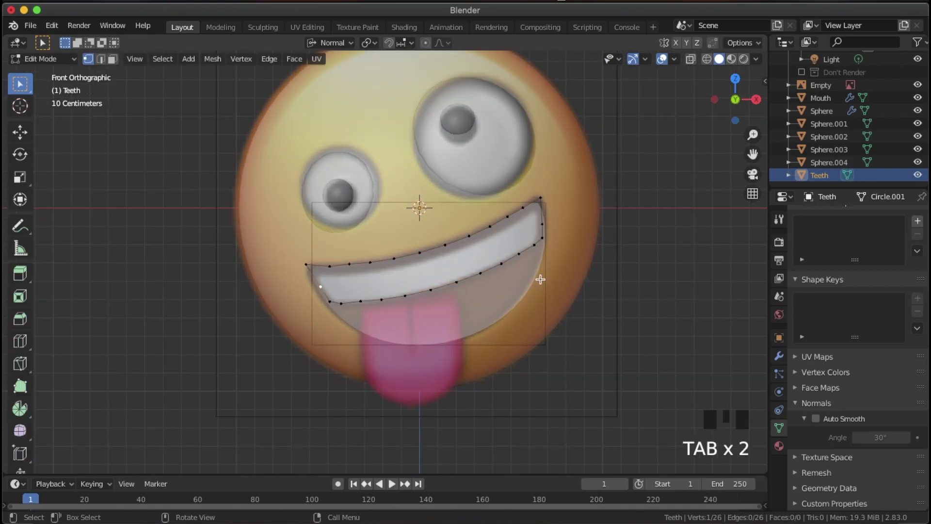
key(slash)
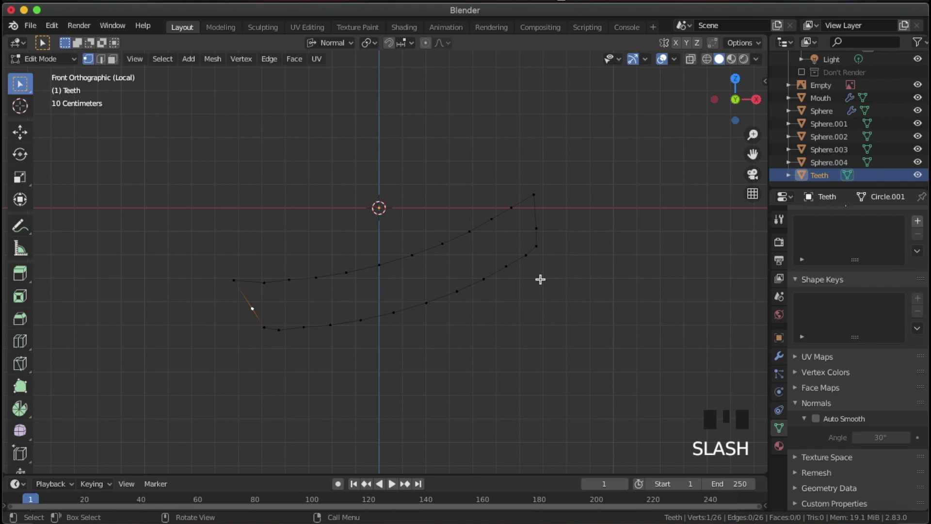
key(a)
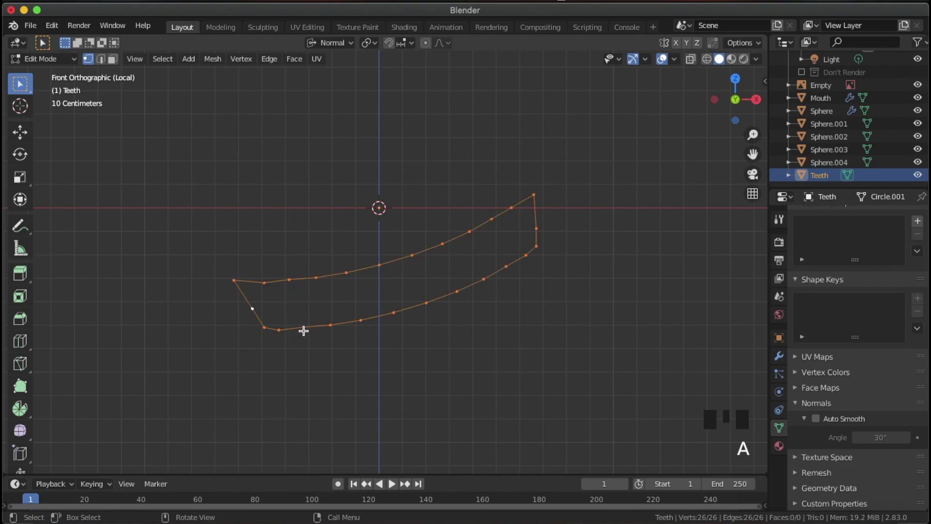
- Fill a face between the two upper and two lower vertices at the middle of the Teeth outline
click(386, 278)
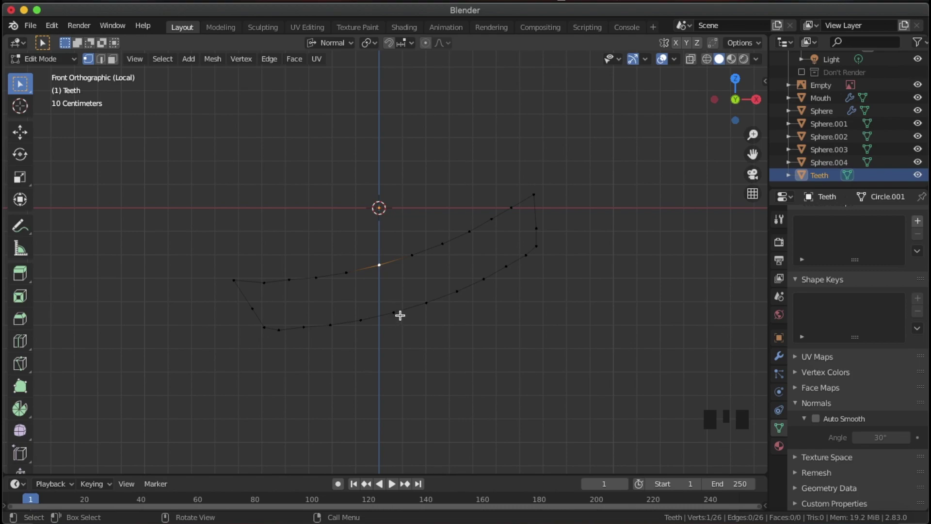
shift+click(396, 314)
shift+click(427, 303)
shift+click(414, 256)
key(f)
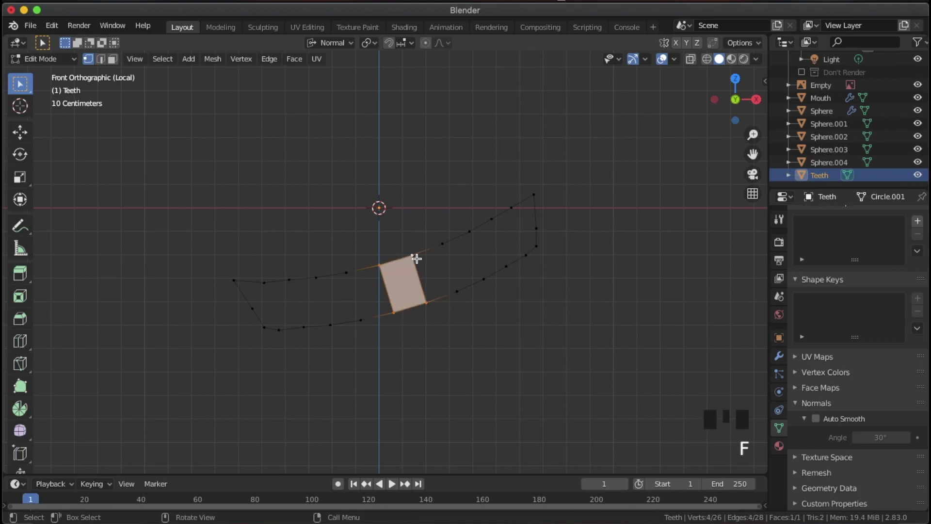
- Fill faces successively from the middle face's right edge to the right end of the Teeth outline
click(430, 300)
shift+click(414, 258)
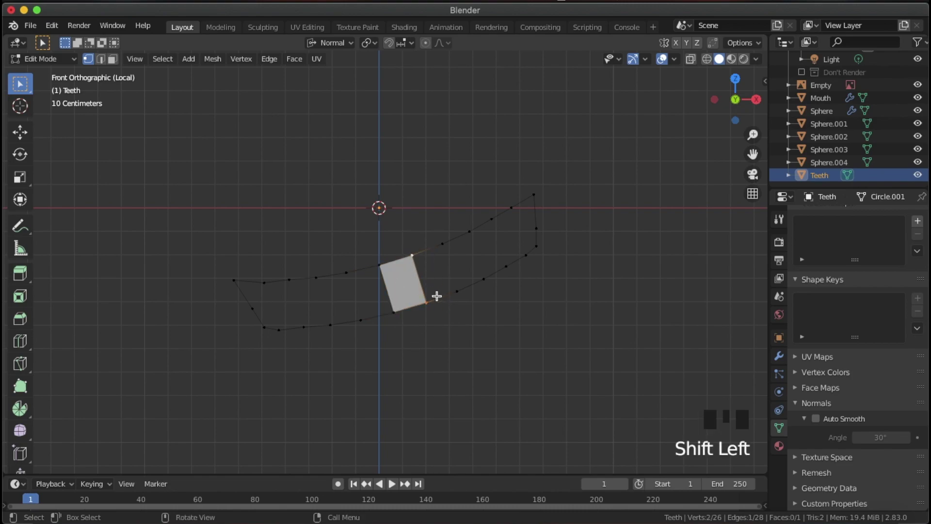
key(f)
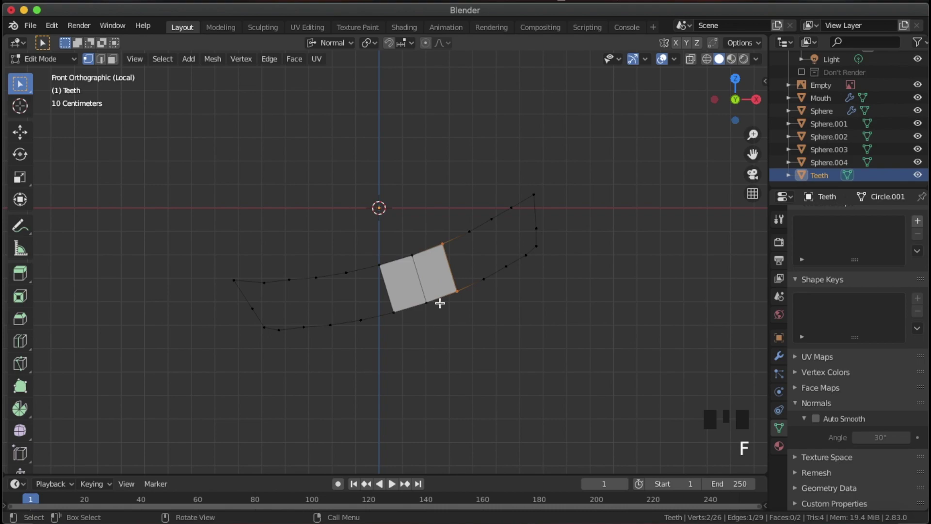
key(f)
key(f)
key(f)
key(f)
key(f)
key(f)
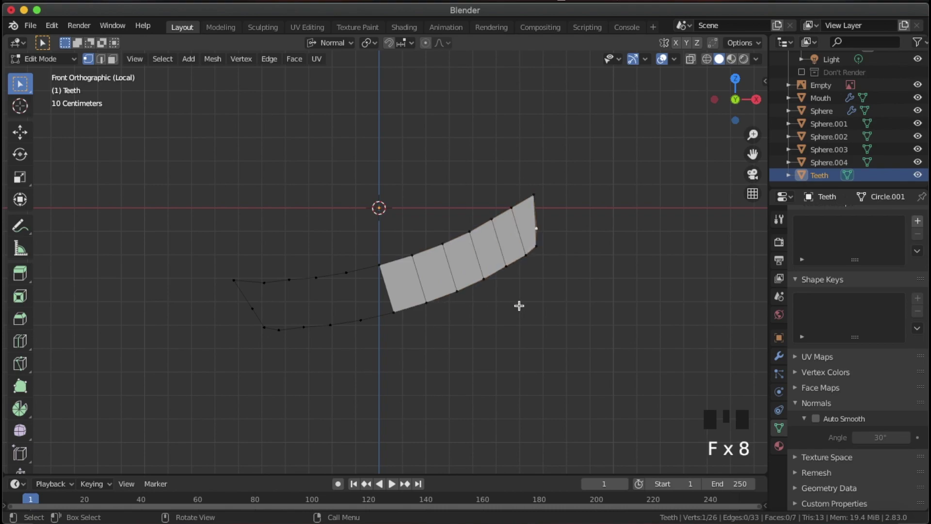
- Undo the last face at the right end of the Teeth strip and fill it again
scroll(568, 256, up, 1)
shift+middle_drag(615, 246, 475, 245)
key(ctrl+z)
scroll(477, 244, up, 6)
shift+middle_drag(484, 162, 430, 260)
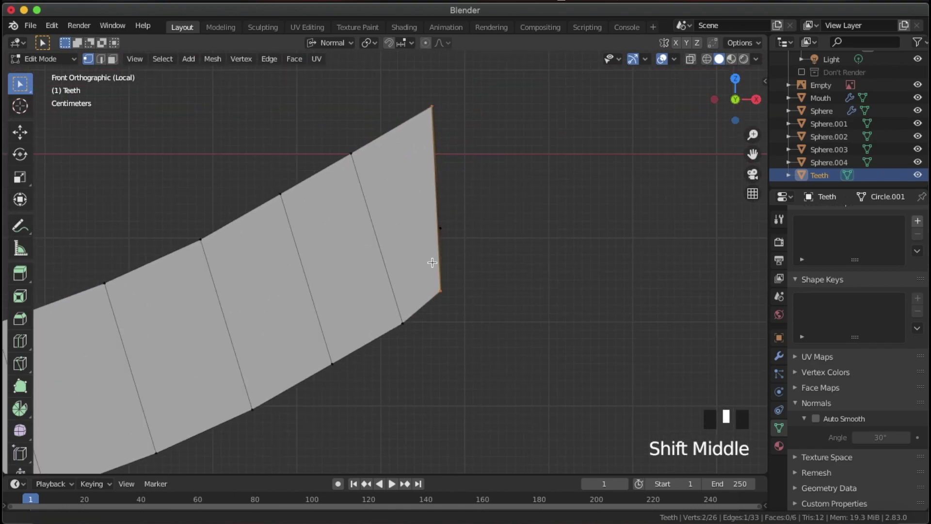
scroll(520, 227, up, 5)
key(f)
scroll(445, 315, down, 9)
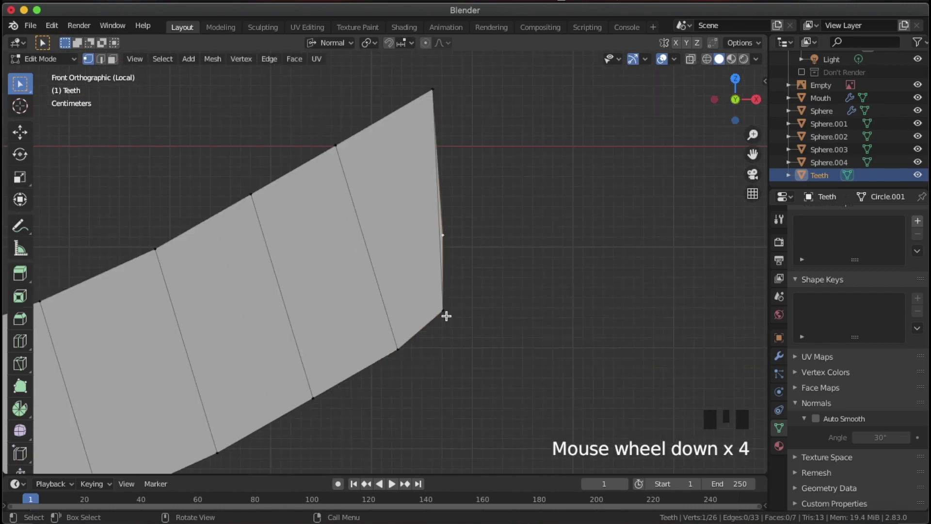
- Fill faces successively from the middle face's left edge to the left end of the Teeth outline, and return to Object Mode
scroll(433, 329, up, 2)
scroll(433, 329, up, 1)
click(279, 292)
shift+click(326, 432)
shift+middle_drag(313, 354, 563, 266)
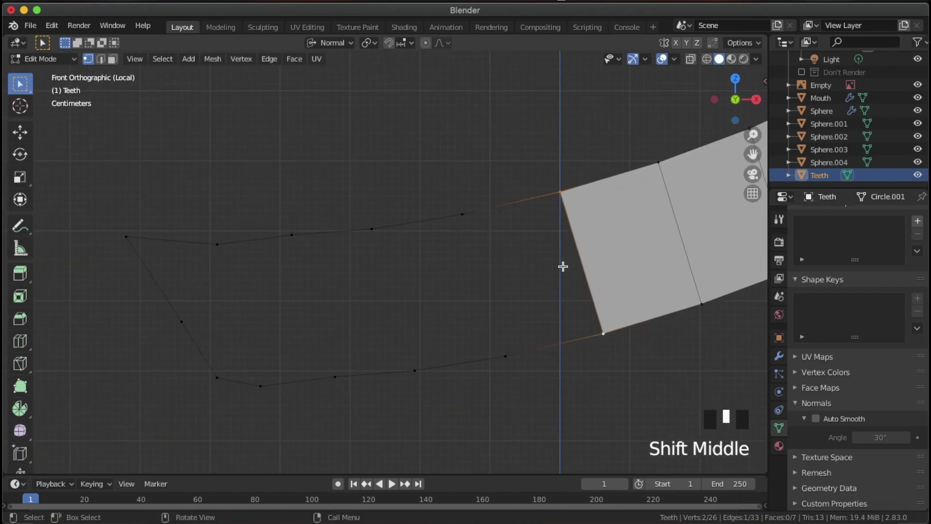
key(d)
key(d)
key(d)
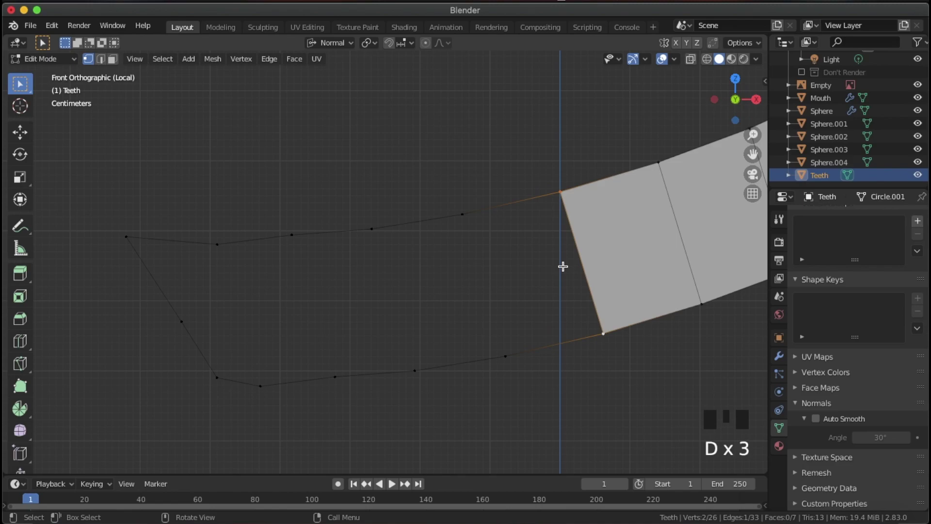
key(f)
key(f)
key(f)
key(f)
key(f)
key(f)
key(f)
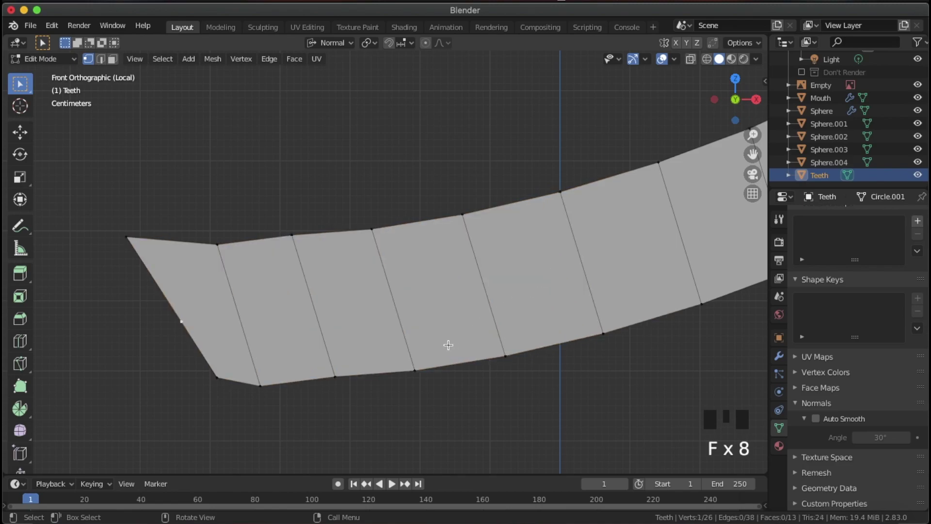
scroll(212, 333, down, 8)
key(Tab)
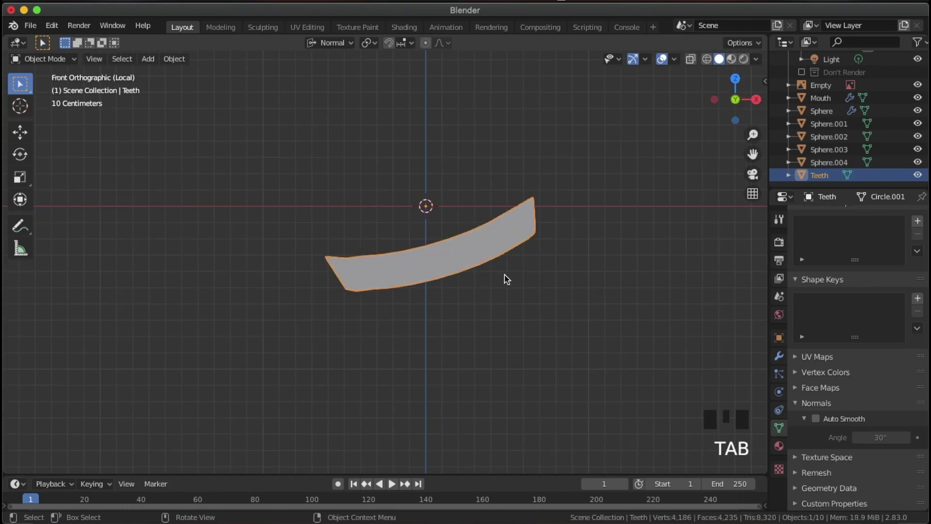
- Leave local view and inspect the teeth strip's position in front of the head
middle_drag(573, 255, 474, 289)
scroll(457, 293, down, 3)
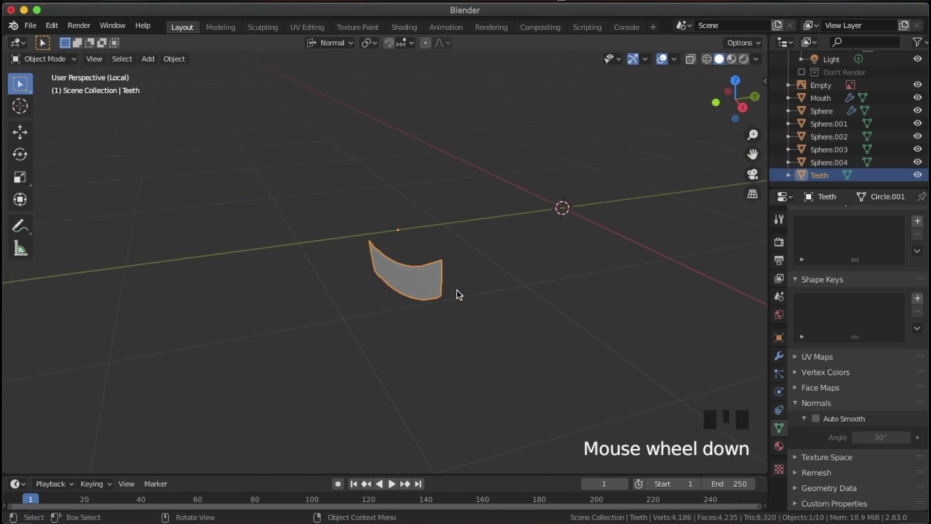
key(Tab)
key(Tab)
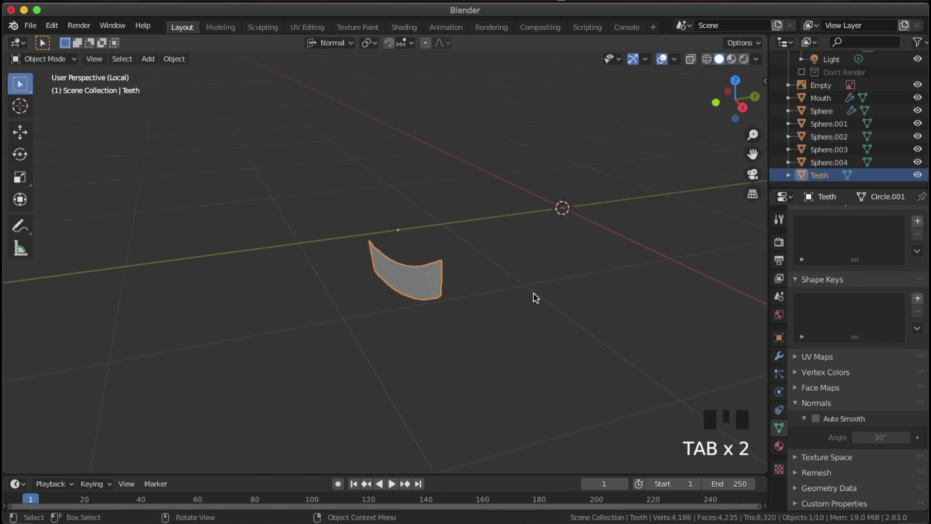
key(slash)
middle_drag(533, 297, 482, 326)
scroll(480, 326, down, 2)
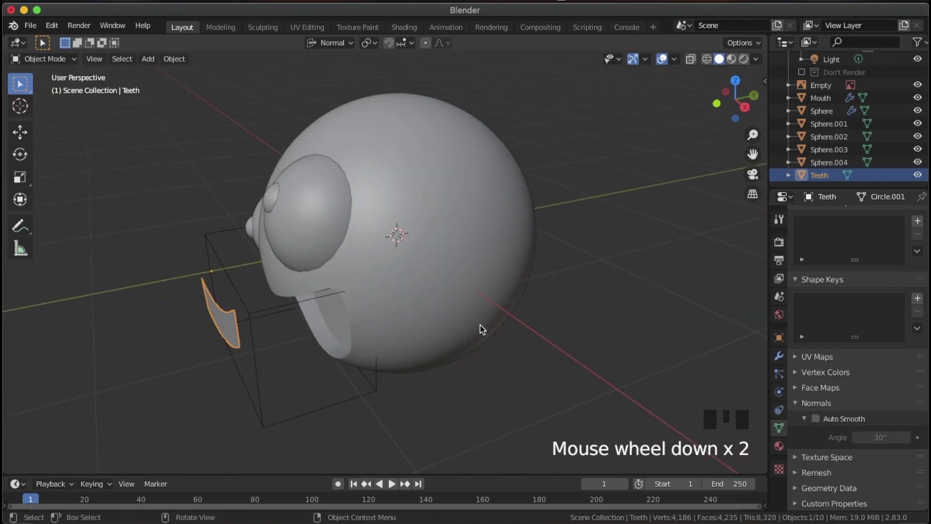
scroll(475, 323, up, 1)
- Open the Teeth mesh for vertex editing in top view with X-ray display on
click(735, 82)
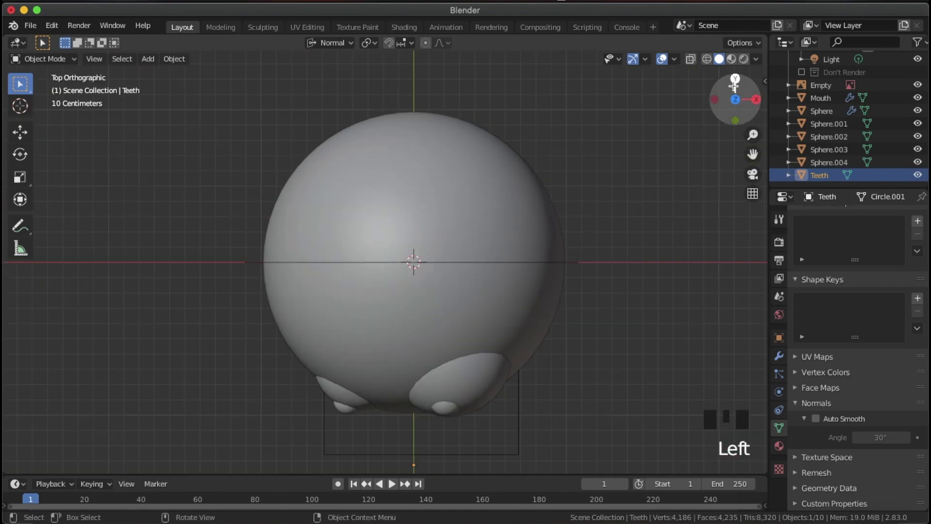
scroll(511, 371, down, 2)
key(Tab)
scroll(487, 437, down, 3)
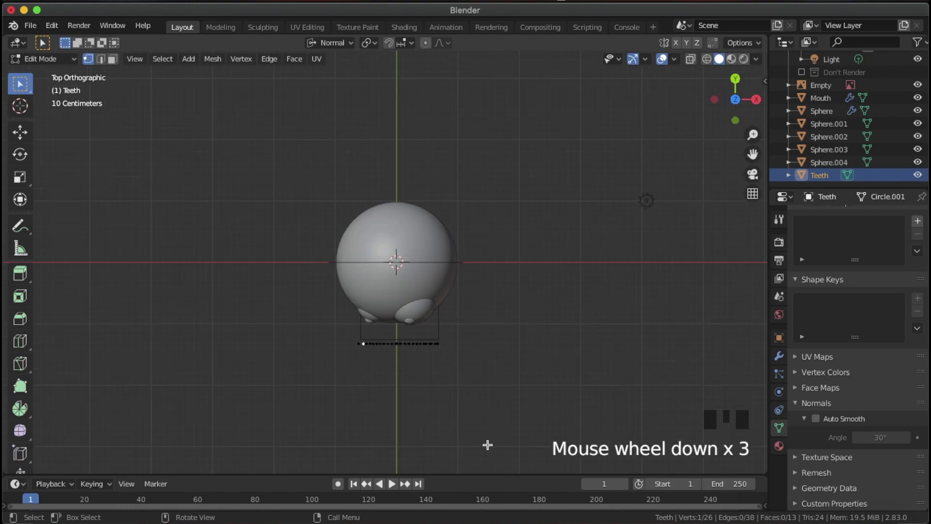
shift+scroll(494, 332, up, 1)
scroll(495, 333, up, 6)
key(alt+z)
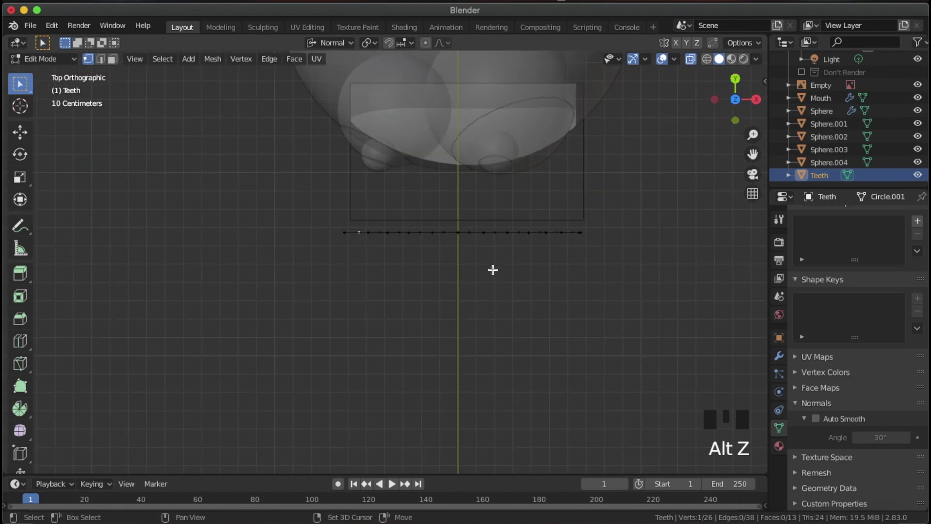
shift+middle_drag(491, 265, 457, 331)
- Select the middle vertices of the teeth strip and enable proportional editing with Sphere falloff
drag(452, 315, 441, 294)
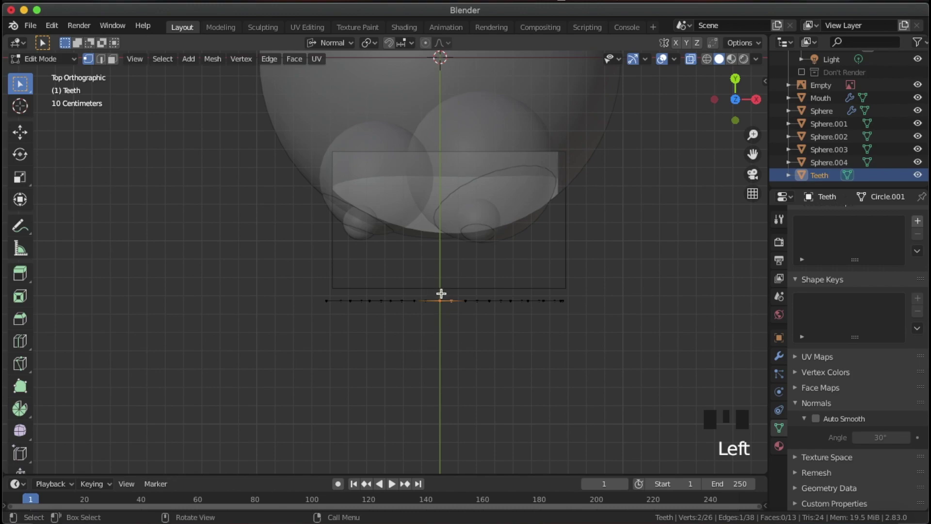
click(426, 43)
click(449, 43)
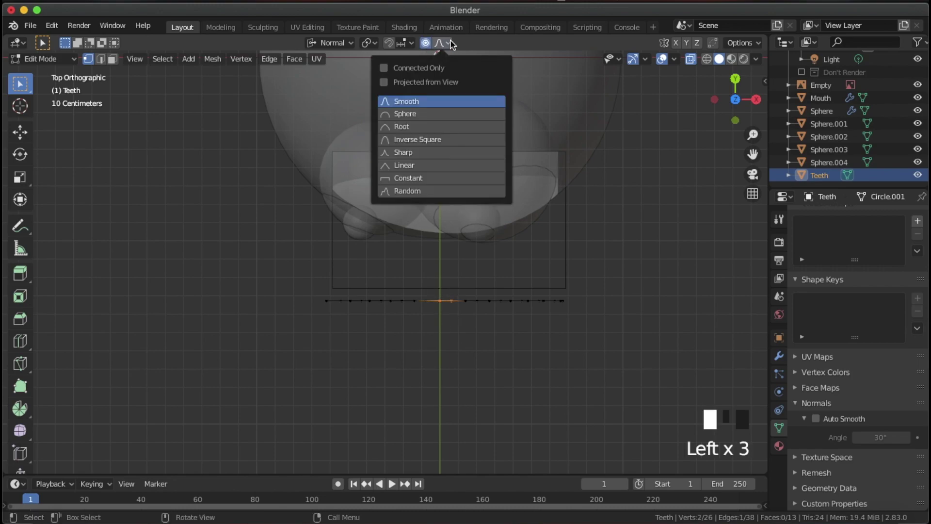
click(426, 117)
scroll(480, 320, down, 2)
key(g)
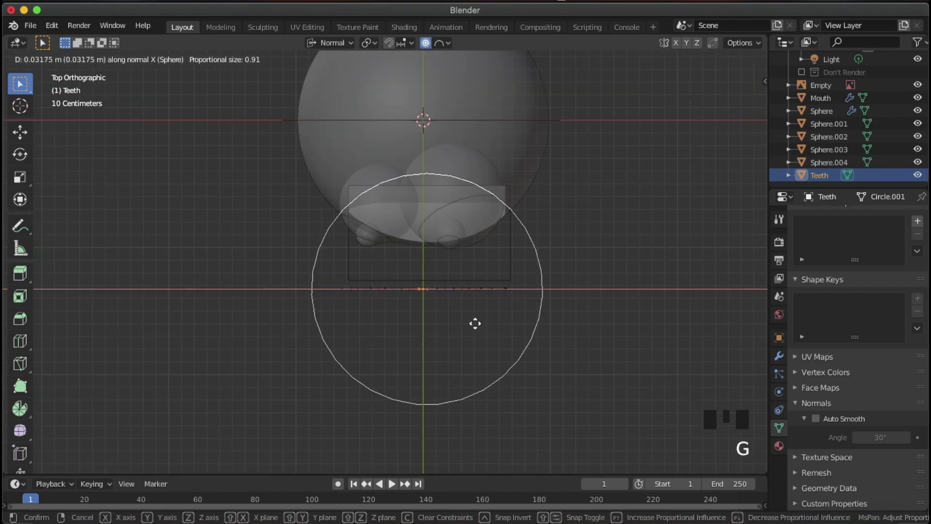
click(475, 324)
- Set the transform orientation to Global, pull the Teeth strip's middle vertices about 0.22 m forward along Y, and return to Object Mode
key(comma)
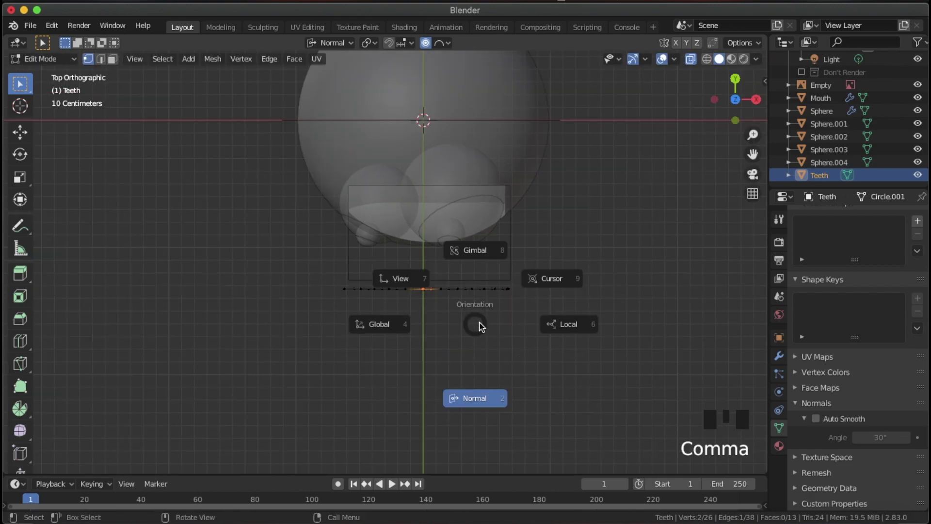
click(397, 333)
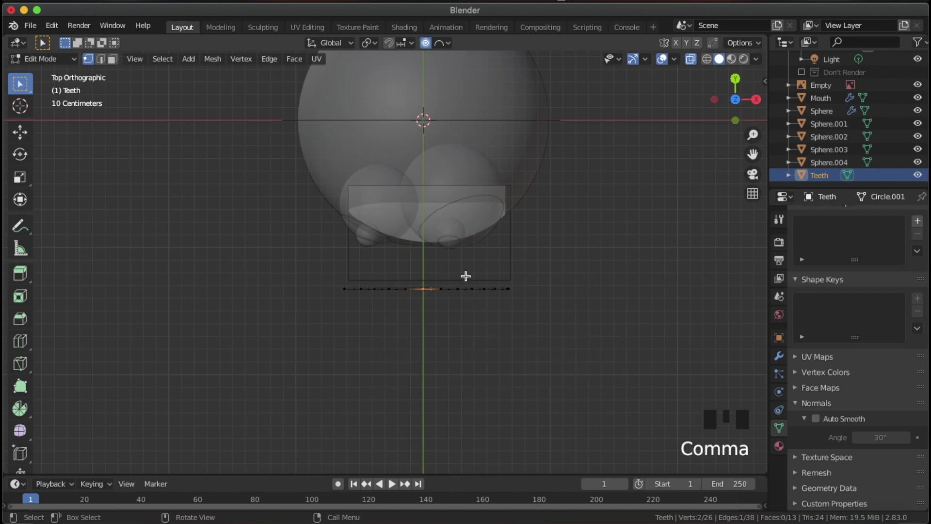
key(g)
scroll(465, 289, up, 2)
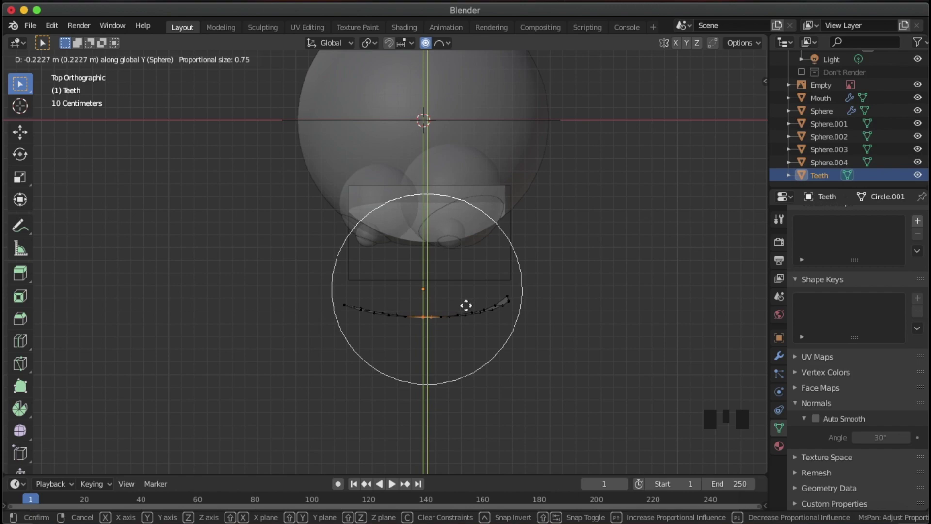
click(465, 307)
click(509, 297)
middle_drag(540, 305, 650, 240)
scroll(382, 272, down, 2)
key(Tab)
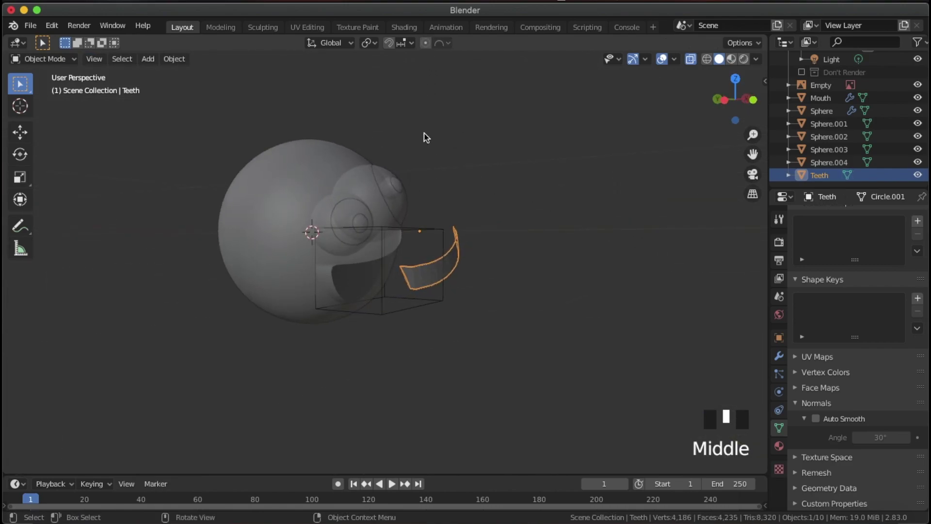
- Move the Teeth object about 0.79 m back along Y into the mouth opening
middle_drag(502, 252, 348, 270)
key(g)
key(y)
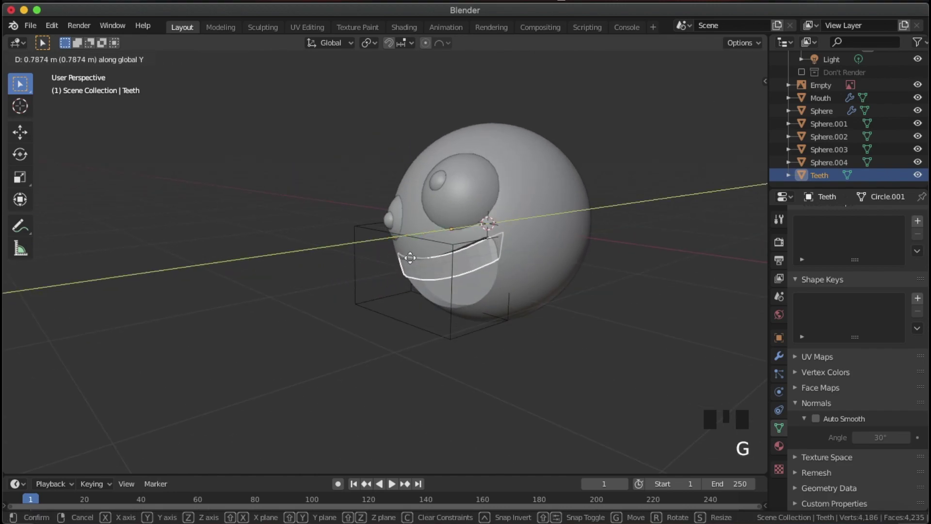
click(410, 258)
middle_drag(409, 257, 517, 96)
- Deepen the teeth's curve by pulling the middle vertices about 0.07 m further forward along Y with X-ray display on
key(Tab)
middle_drag(433, 291, 559, 189)
key(KP_1)
key(alt+z)
scroll(458, 230, up, 4)
click(440, 195)
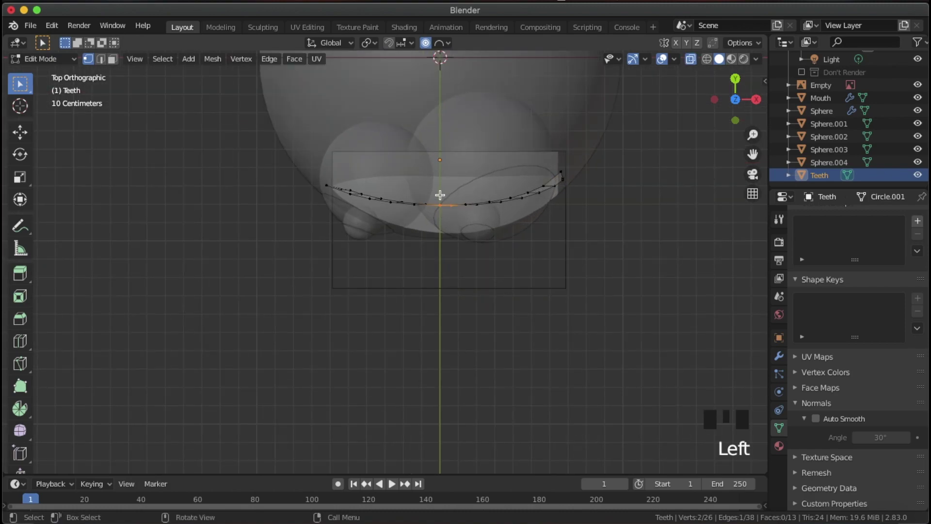
key(g)
key(y)
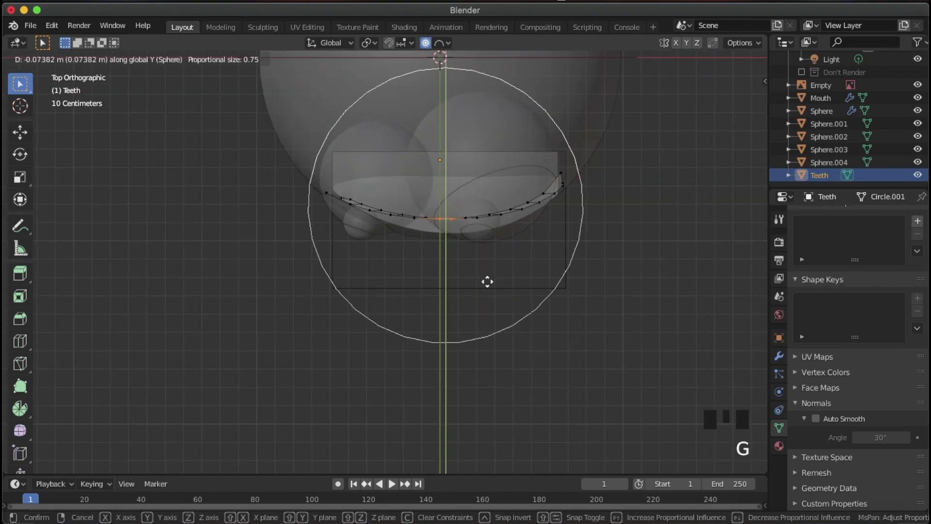
click(488, 285)
middle_drag(488, 285, 407, 166)
- Extrude all Teeth faces about 0.11 m inward, return to Object Mode and turn off X-ray display
key(a)
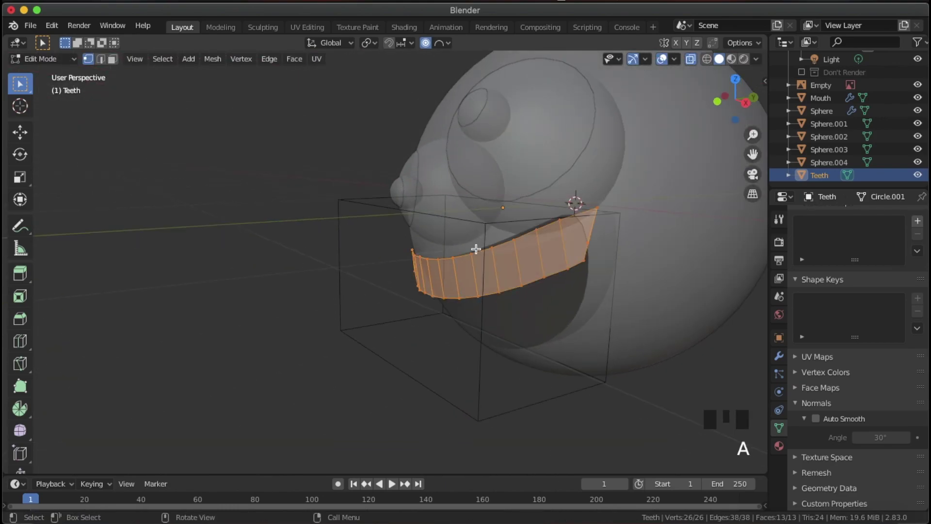
key(e)
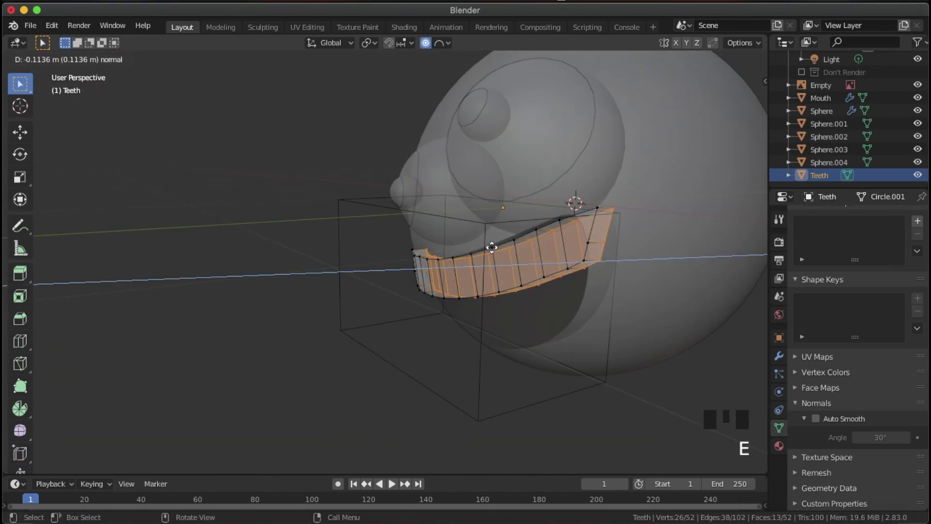
click(492, 247)
key(Tab)
middle_drag(492, 253, 587, 213)
key(alt+z)
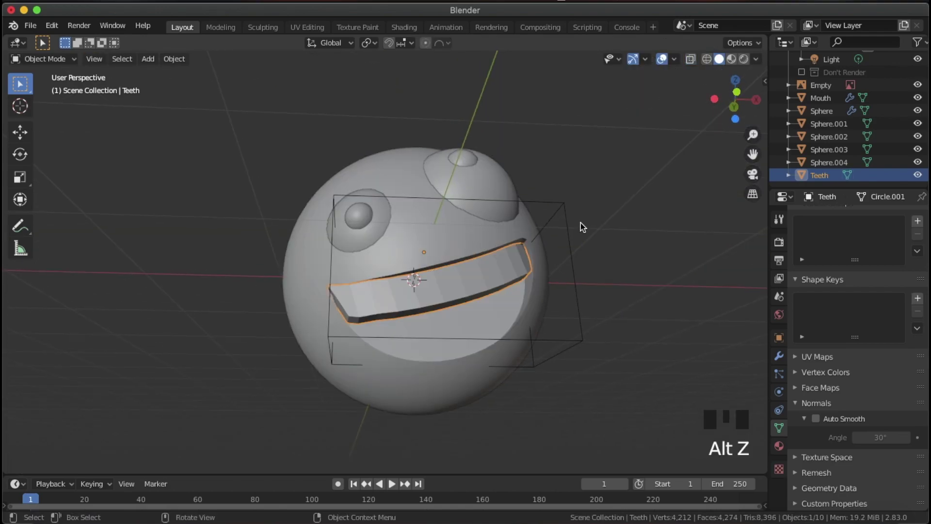
- Add a Subdivision Surface modifier to Teeth with 2 viewport subdivisions
click(778, 355)
click(825, 220)
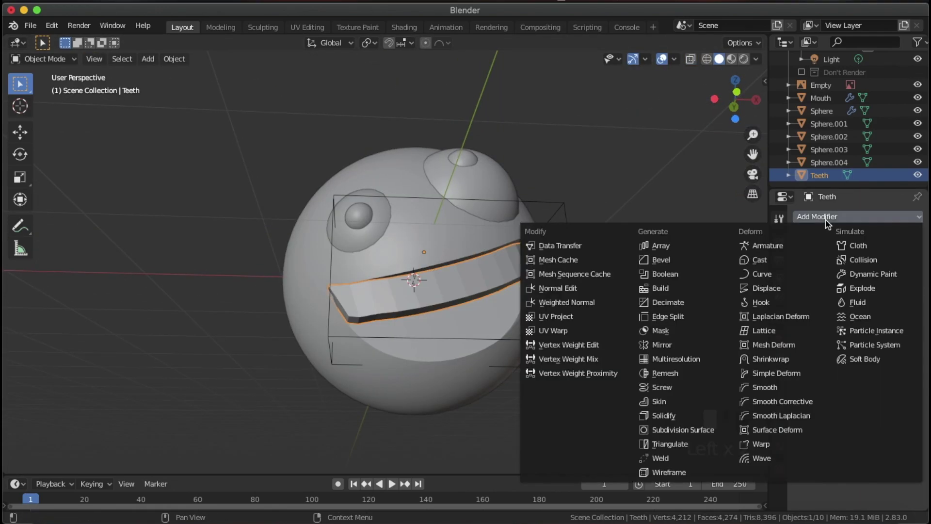
click(700, 430)
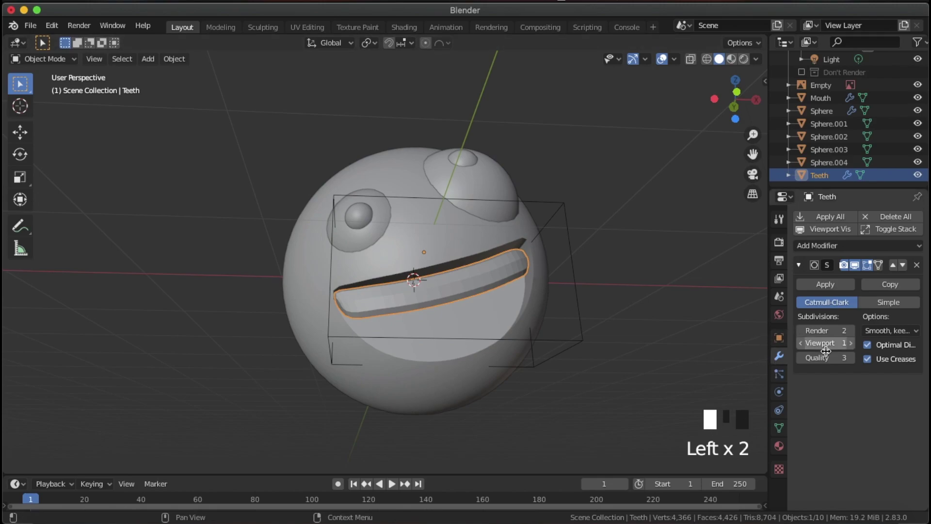
click(849, 342)
- Move the two faces at one end of the teeth back along Y with proportional editing, and return to Object Mode
middle_drag(565, 314, 681, 294)
key(Tab)
key(3)
click(297, 259)
shift+click(300, 283)
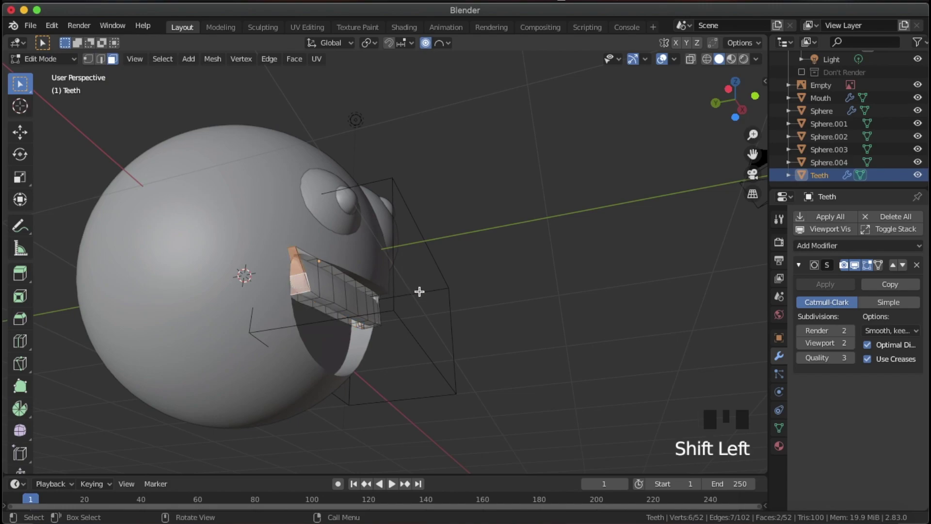
key(g)
key(y)
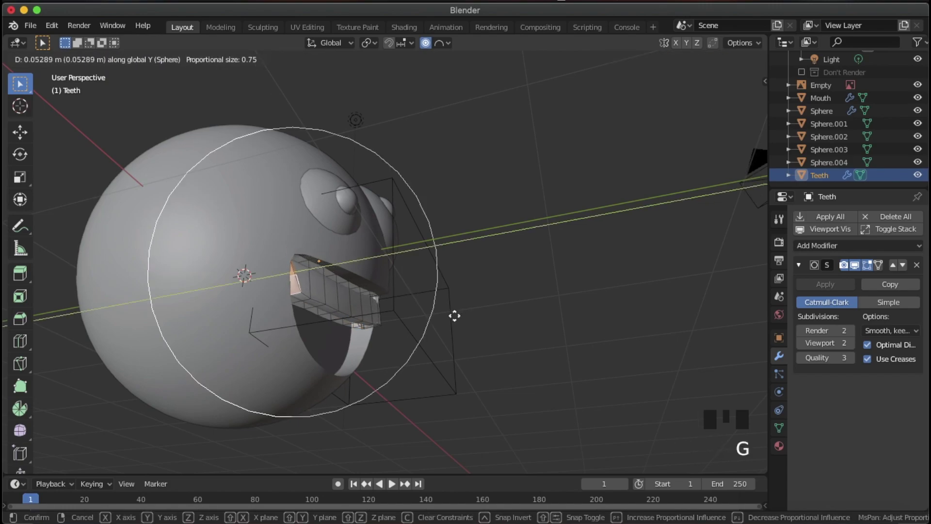
scroll(456, 315, up, 4)
click(440, 318)
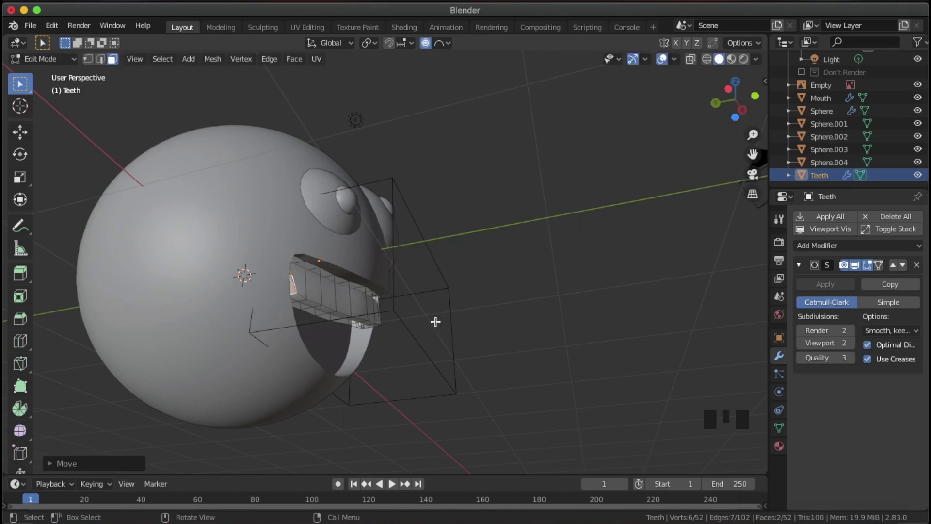
middle_drag(441, 318, 334, 347)
key(Tab)
- Apply smooth shading to the Teeth object
middle_drag(440, 303, 457, 272)
right_click(457, 272)
click(457, 274)
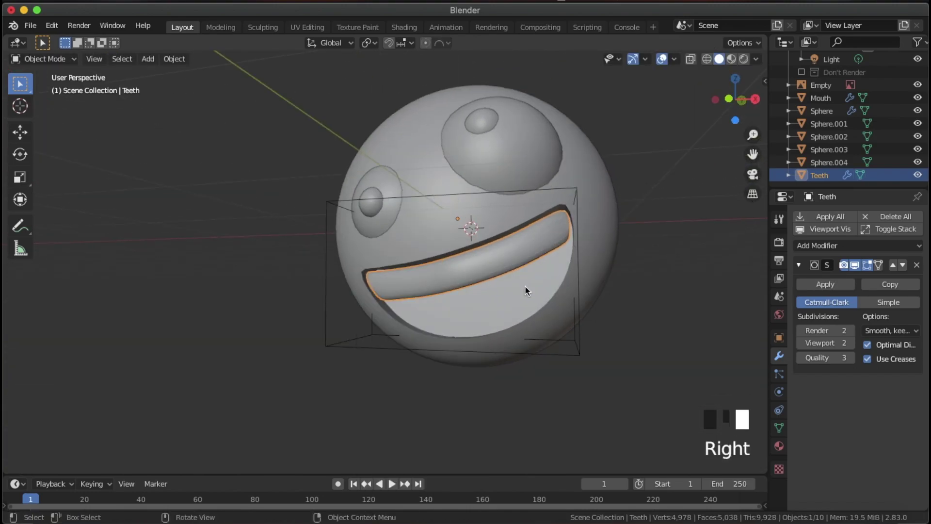
- Add a plane for the tongue and lower it about 0.49 m along Z to the top of the reference tongue
key(KP_1)
scroll(548, 280, down, 1)
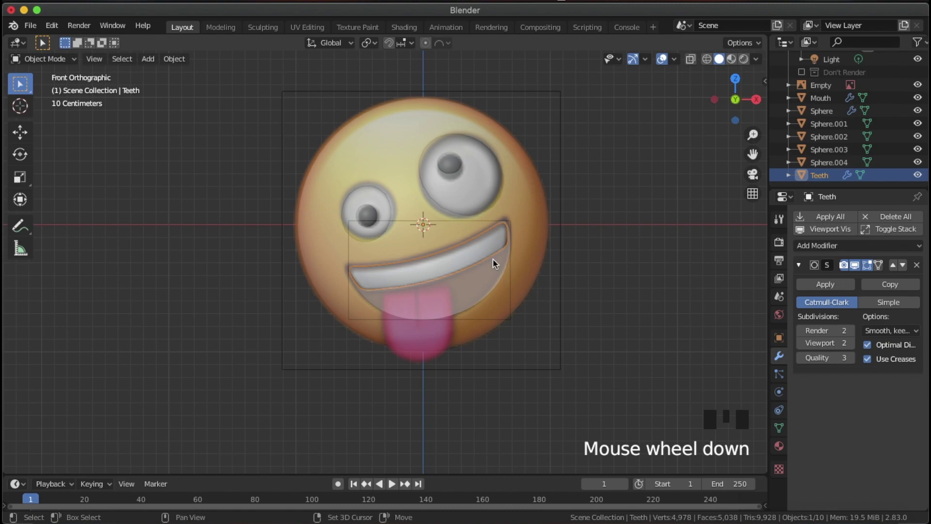
key(shift+a)
mouse_move(504, 260)
click(537, 261)
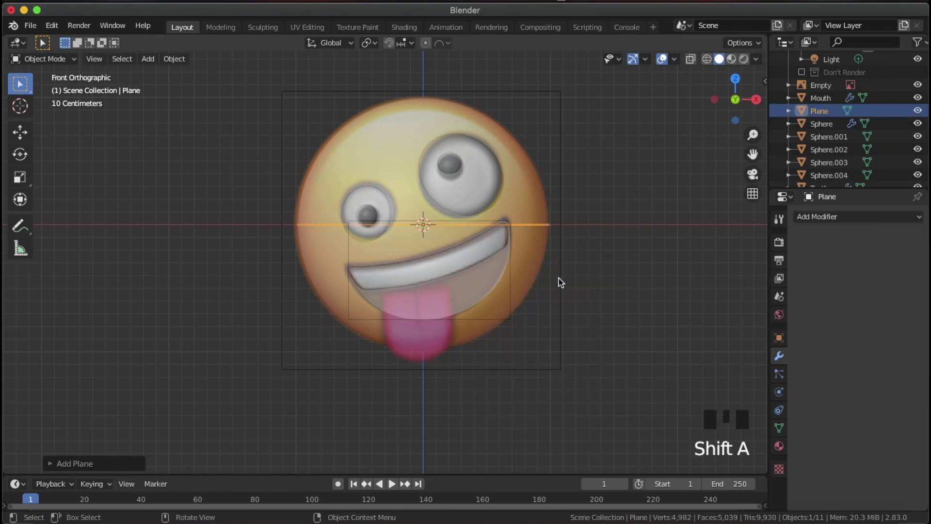
key(g)
key(z)
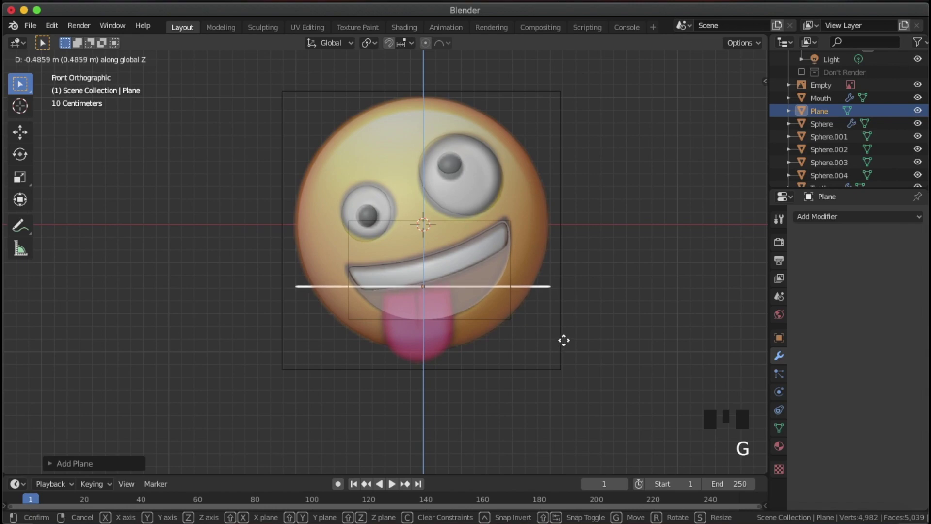
click(564, 339)
- Narrow the plane to about half its width along X and shift it along X onto the reference tongue's centre
key(s)
key(x)
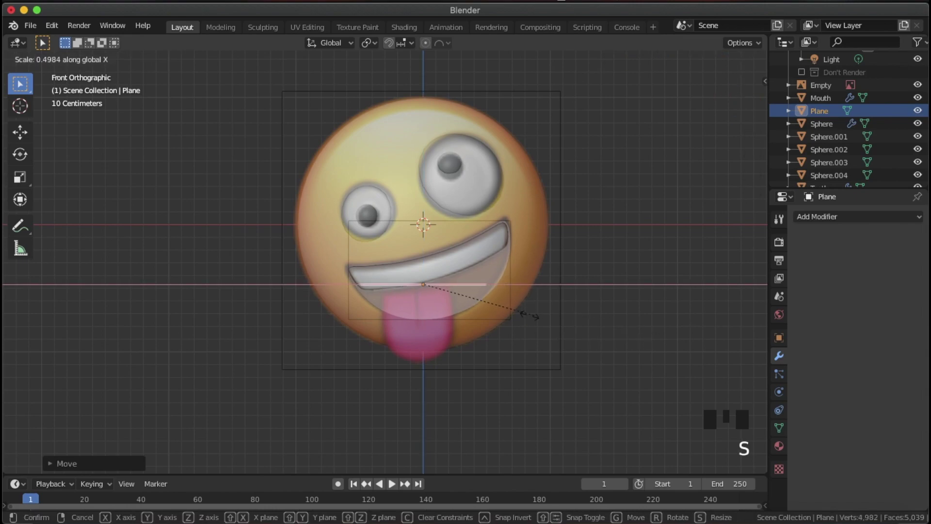
click(491, 311)
scroll(517, 313, up, 2)
shift+middle_drag(517, 314, 551, 316)
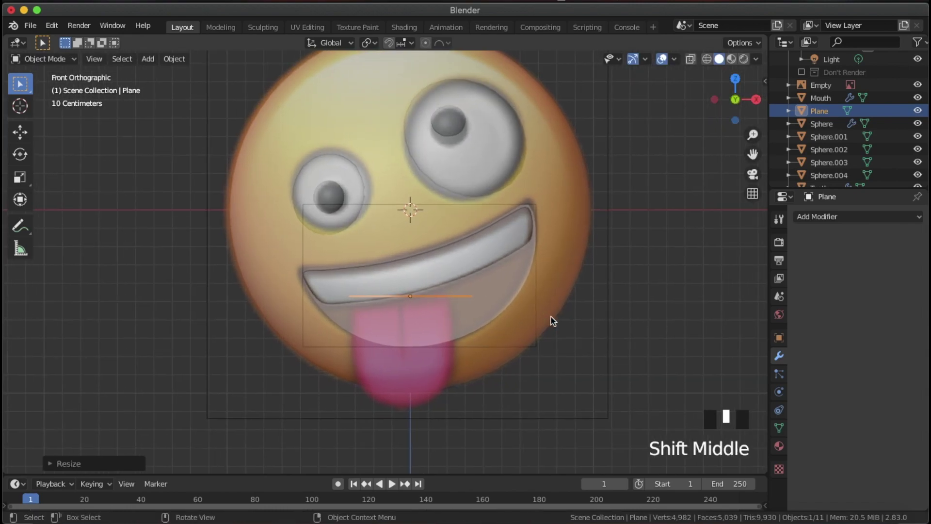
key(g)
key(x)
click(537, 317)
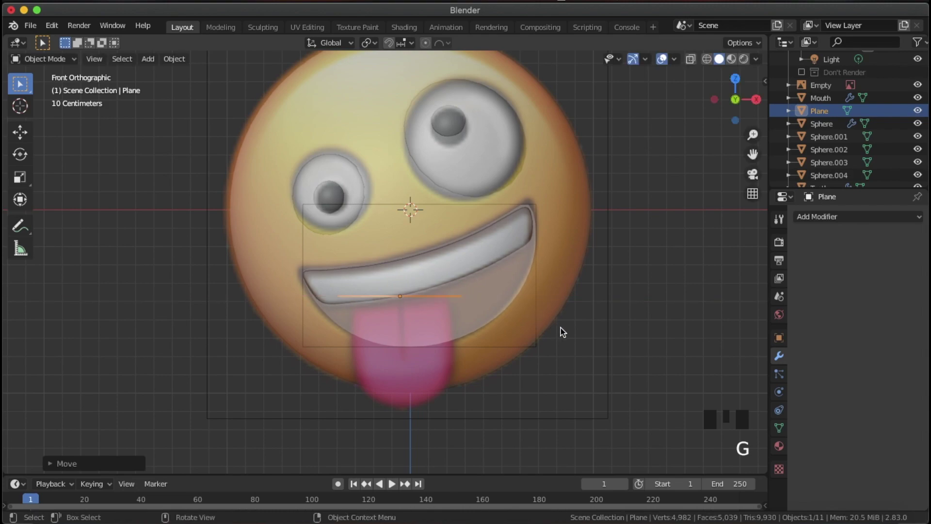
- Scale the plane down uniformly to approach the reference tongue's width and recentre it along X
key(s)
click(550, 329)
key(g)
key(x)
click(550, 328)
- In right side view, move the plane forward along Y so it extends out of the mouth
scroll(568, 311, down, 2)
key(KP_3)
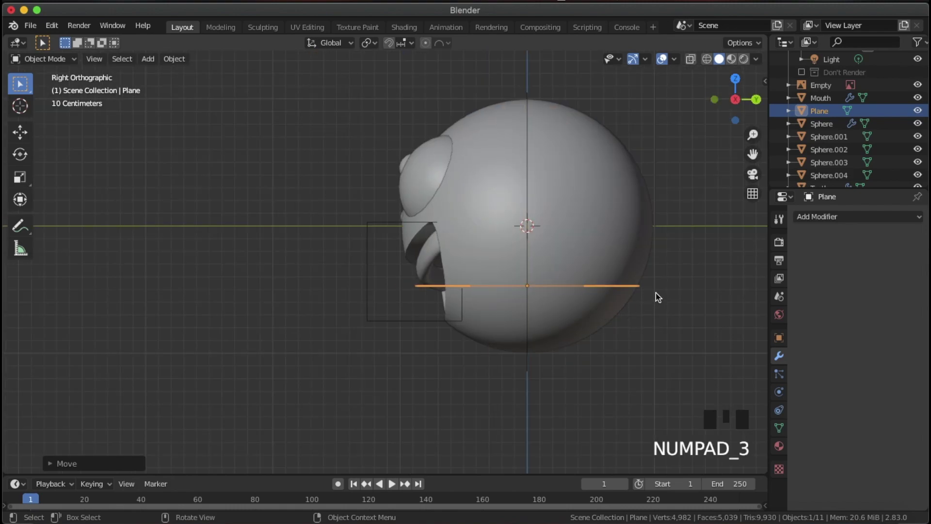
key(g)
middle_click(625, 294)
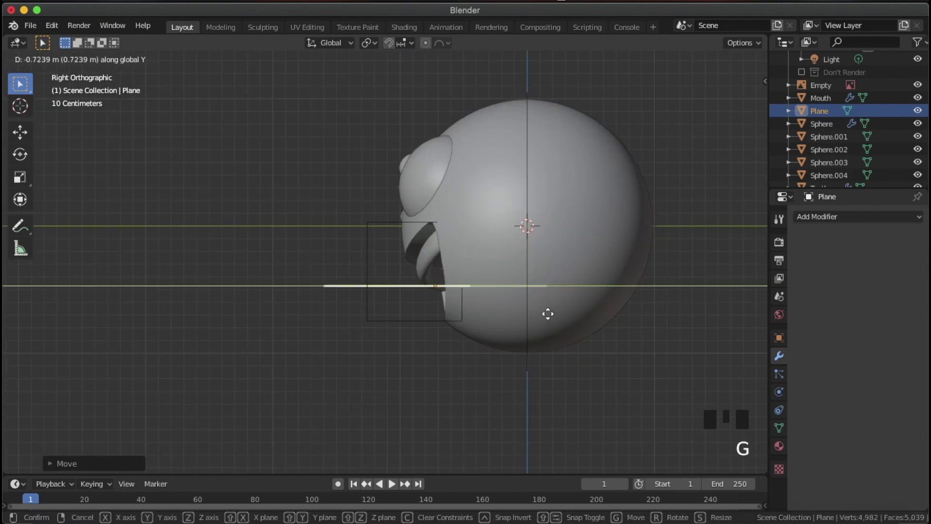
click(492, 318)
scroll(479, 311, up, 3)
- Reselect the tongue plane and fine-tune its position along Y so its rear edge sits inside the mouth
click(516, 333)
click(409, 363)
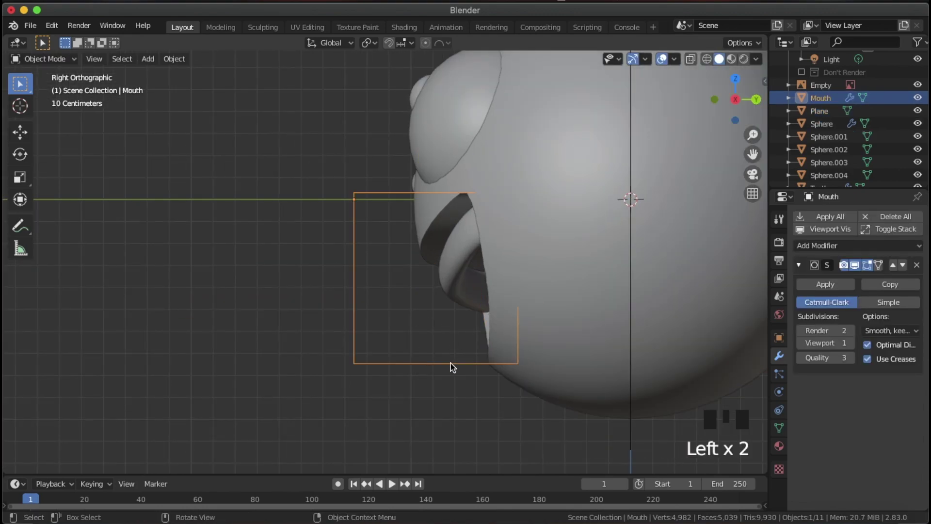
middle_drag(531, 294, 552, 301)
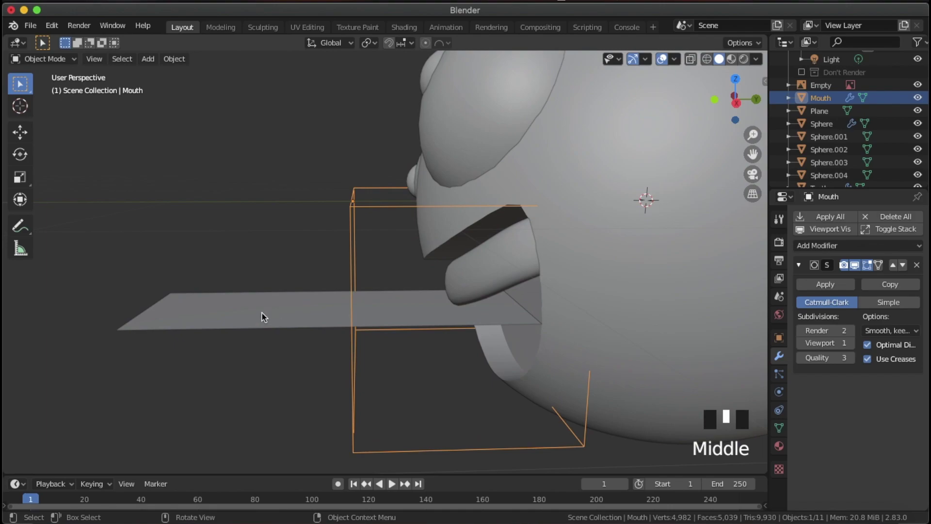
click(262, 313)
scroll(427, 310, down, 2)
key(KP_1)
key(KP_3)
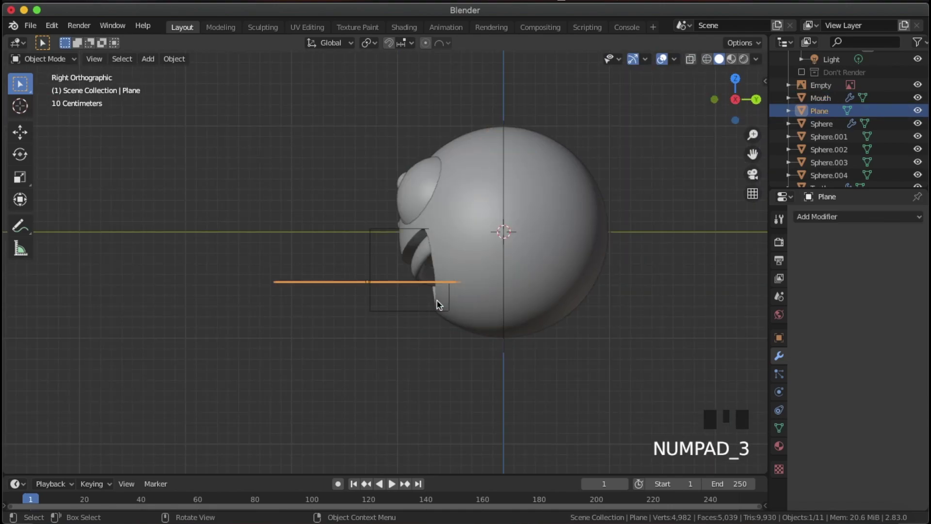
scroll(437, 300, up, 2)
key(g)
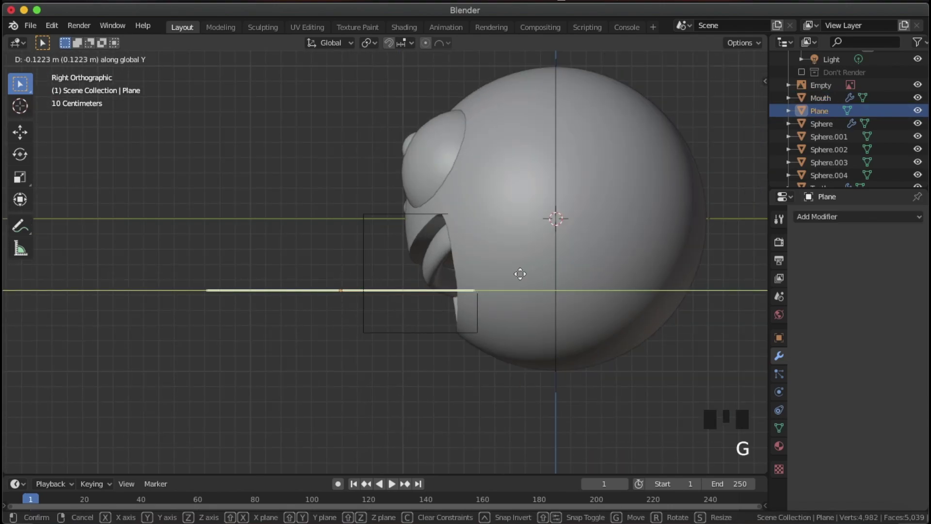
click(545, 286)
- With proportional editing off and X-ray display on, move the plane's front vertices about 1.3 m back along Y and slightly down
key(Tab)
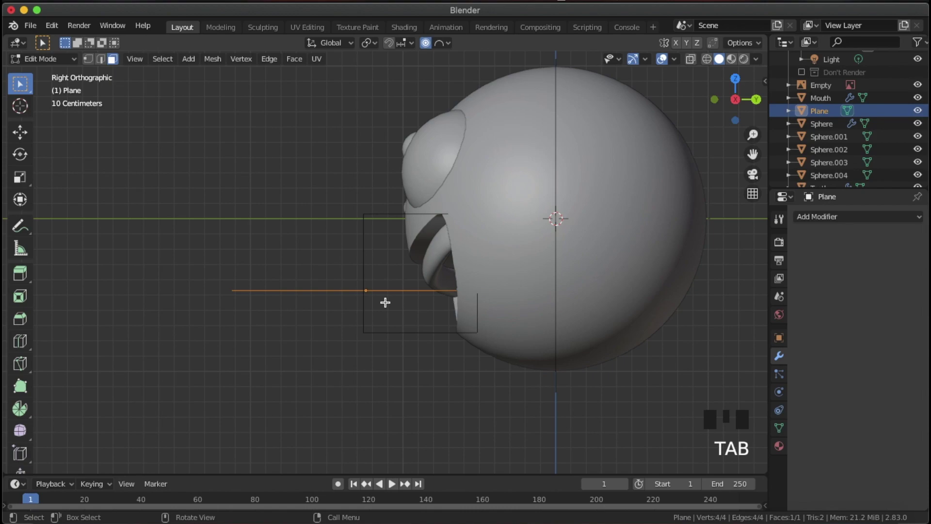
key(1)
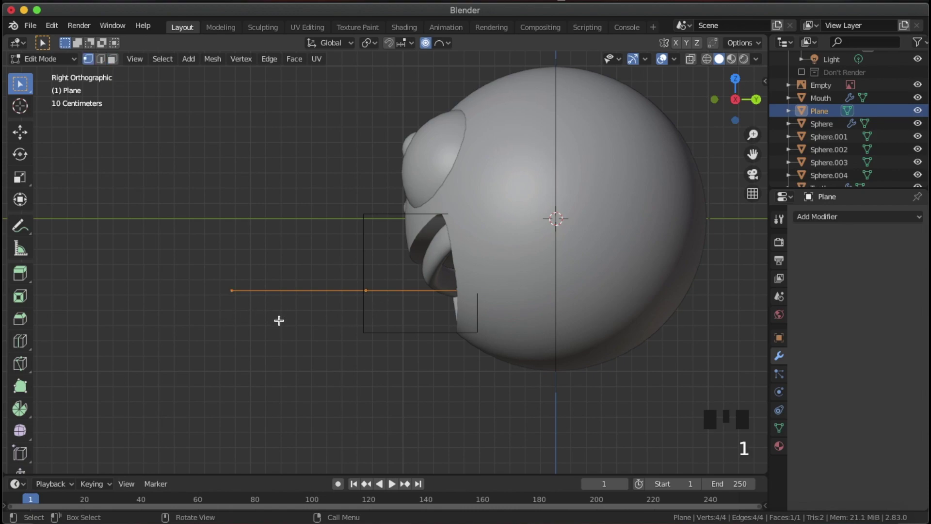
key(alt+z)
drag(286, 327, 203, 256)
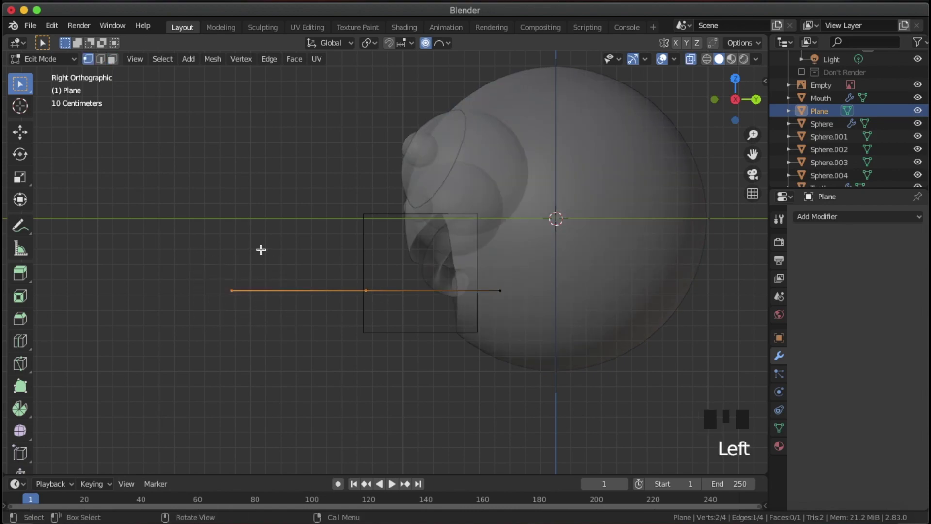
key(g)
right_click(368, 274)
key(o)
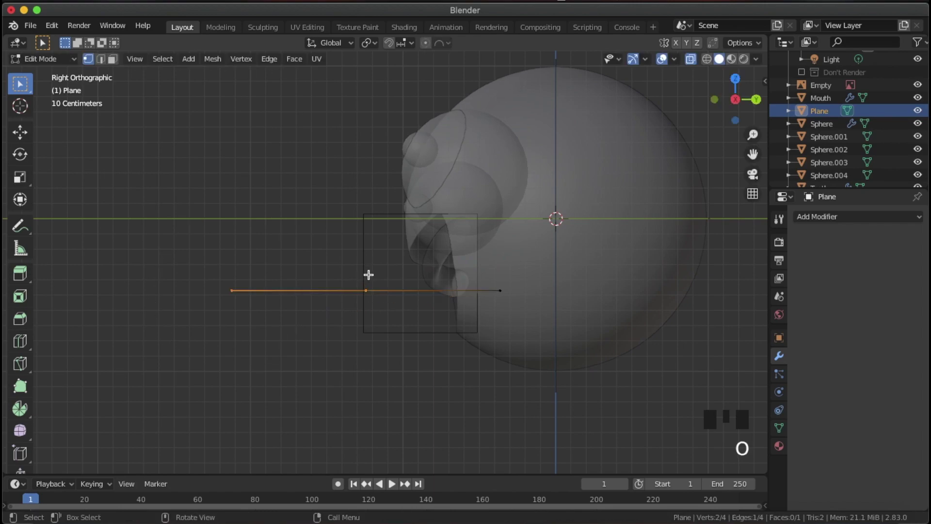
key(g)
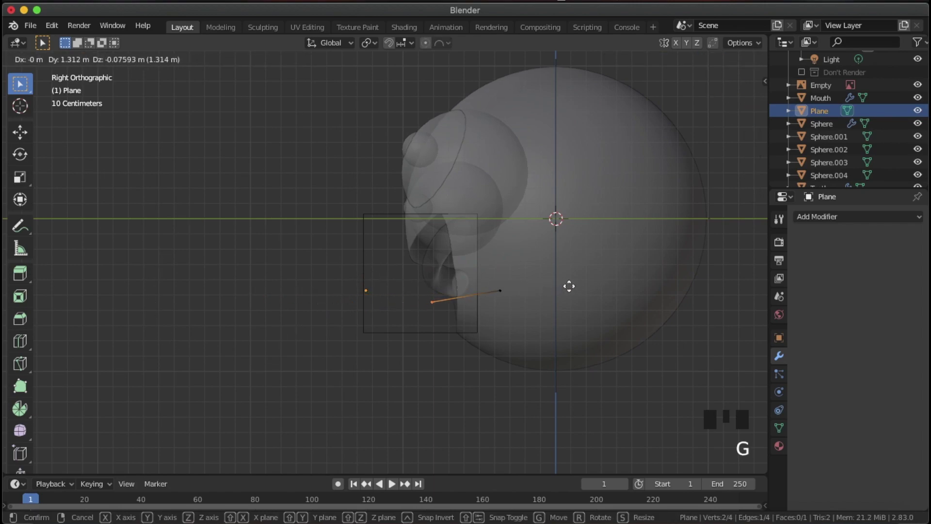
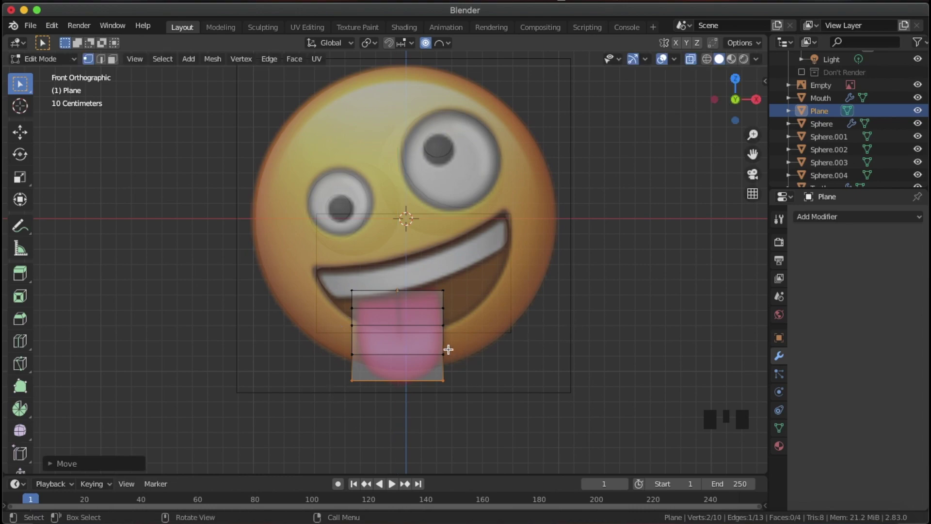
- Edge-slide the tongue plane's lowest inner crosswise edge slightly down toward the tip
alt+click(419, 357)
key(g)
key(g)
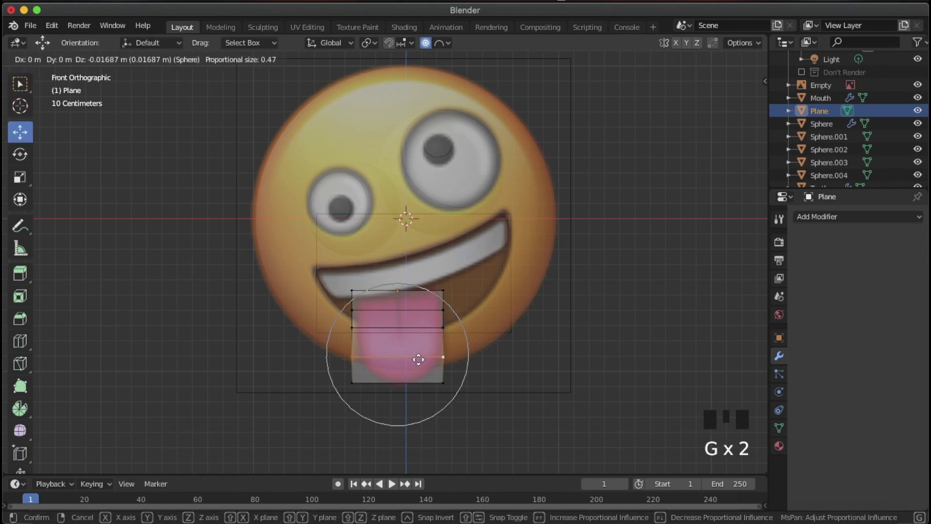
scroll(419, 360, up, 10)
scroll(419, 362, up, 3)
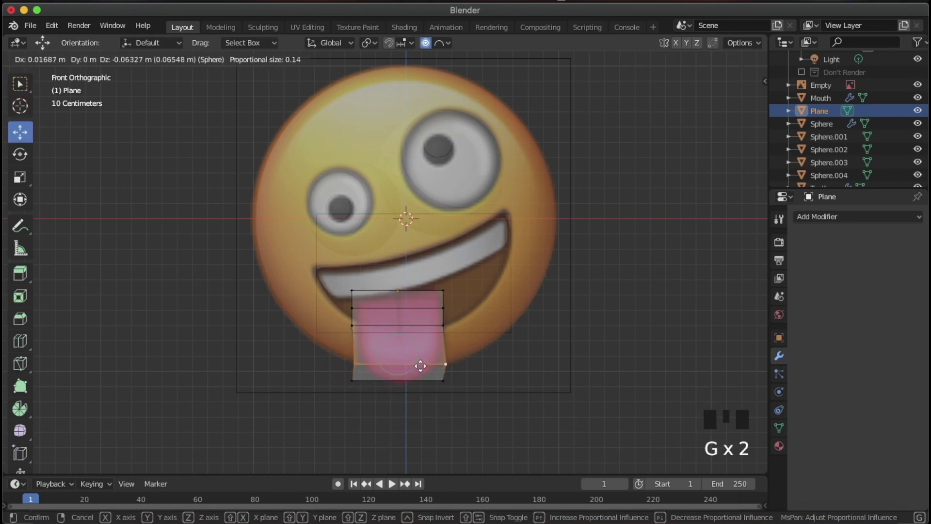
key(g)
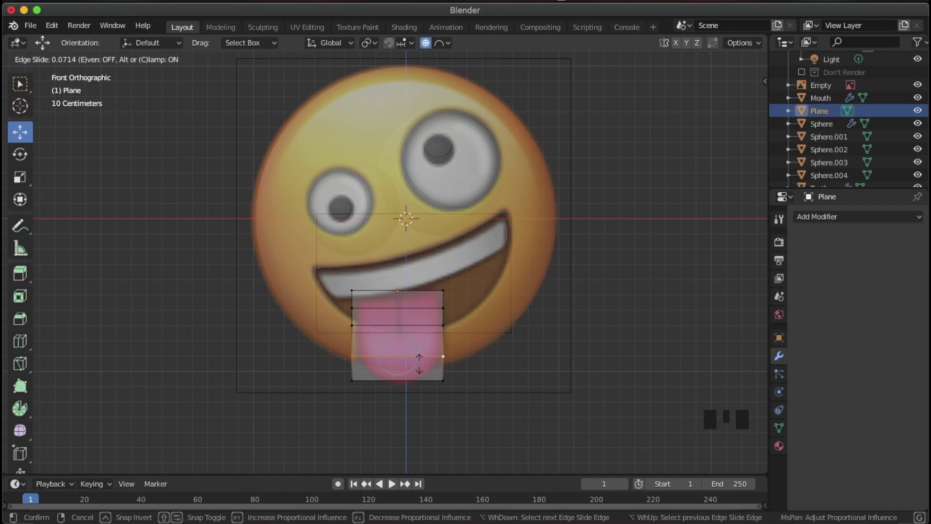
click(420, 364)
click(20, 84)
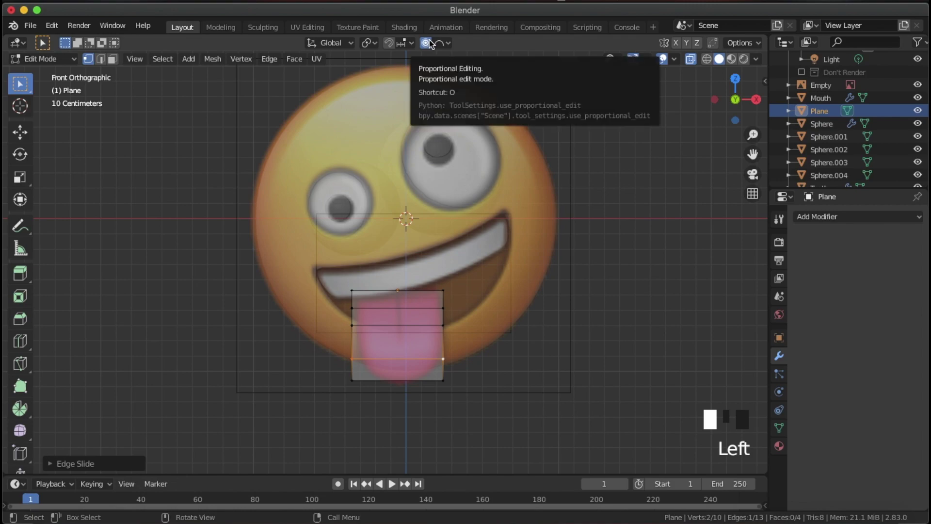
- Scale the tongue plane's bottom edge to about 0.85 with proportional editing to taper the tip
key(2)
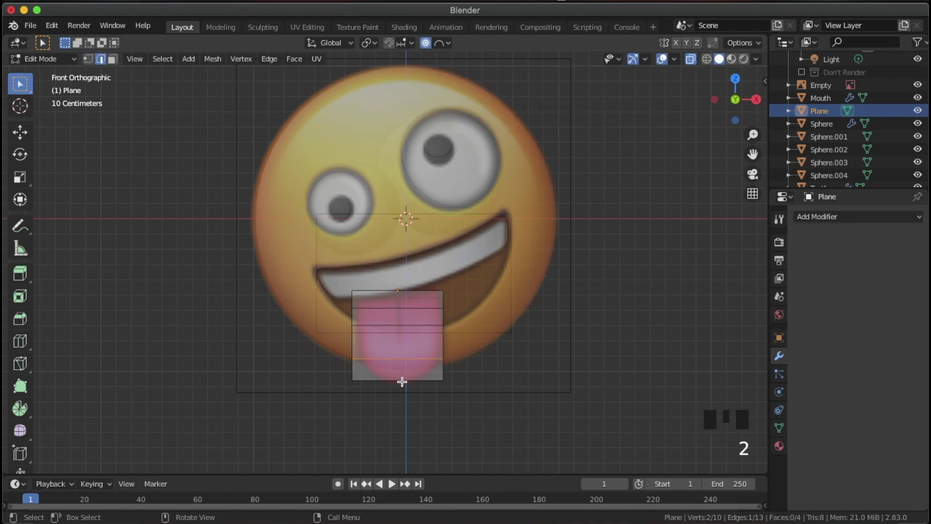
click(401, 380)
key(s)
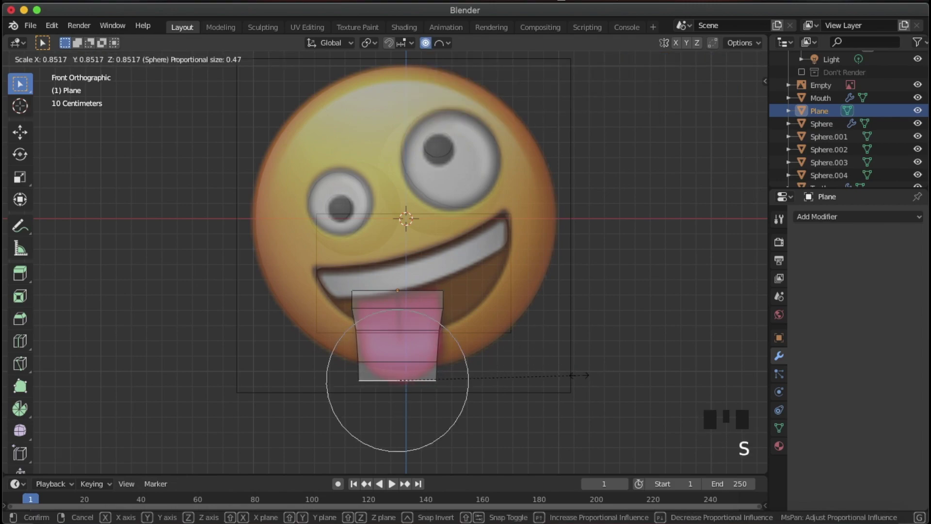
scroll(574, 375, down, 12)
click(574, 375)
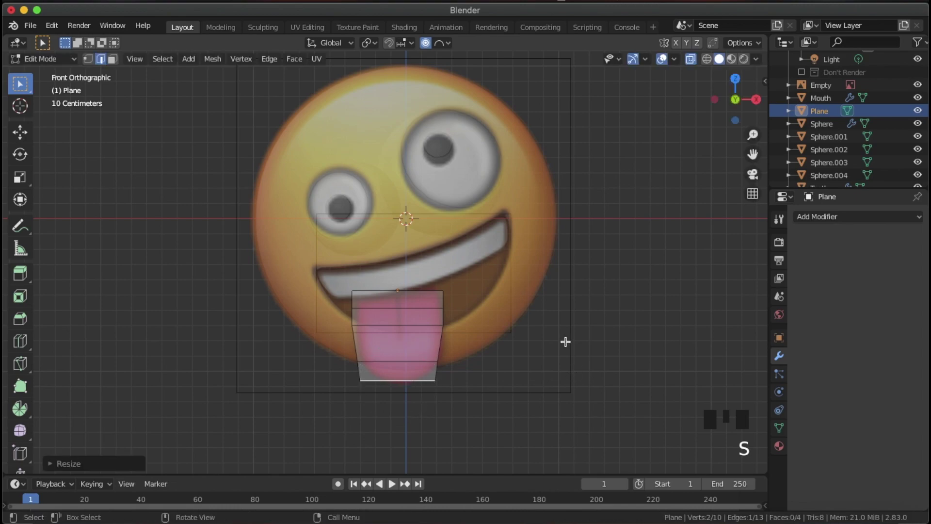
- With the proportional falloff set to Smooth, narrow the bottom edge further and widen the edge just above it to match the reference tongue
click(447, 44)
click(433, 100)
key(s)
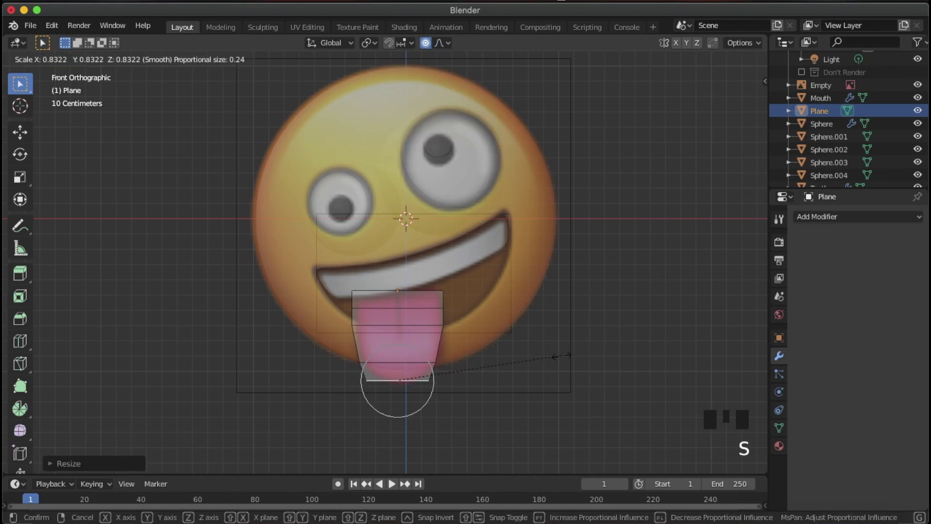
click(550, 363)
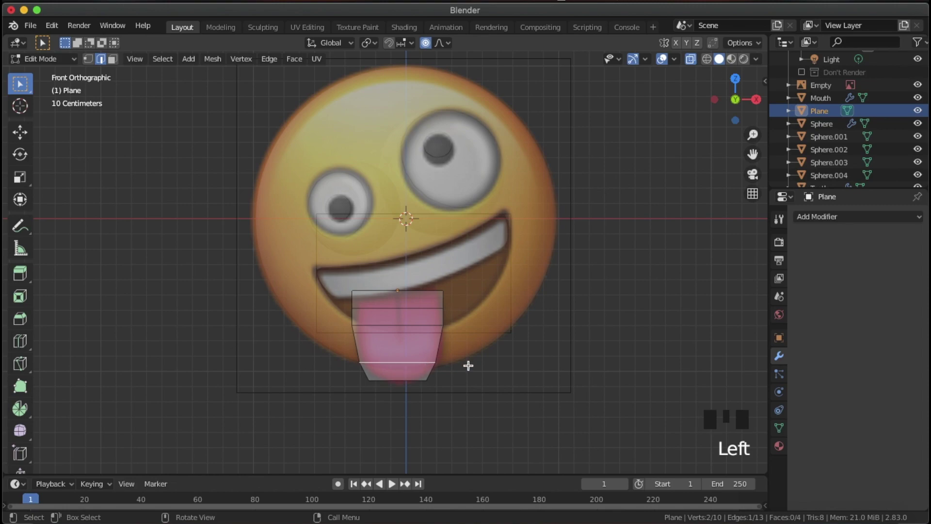
key(s)
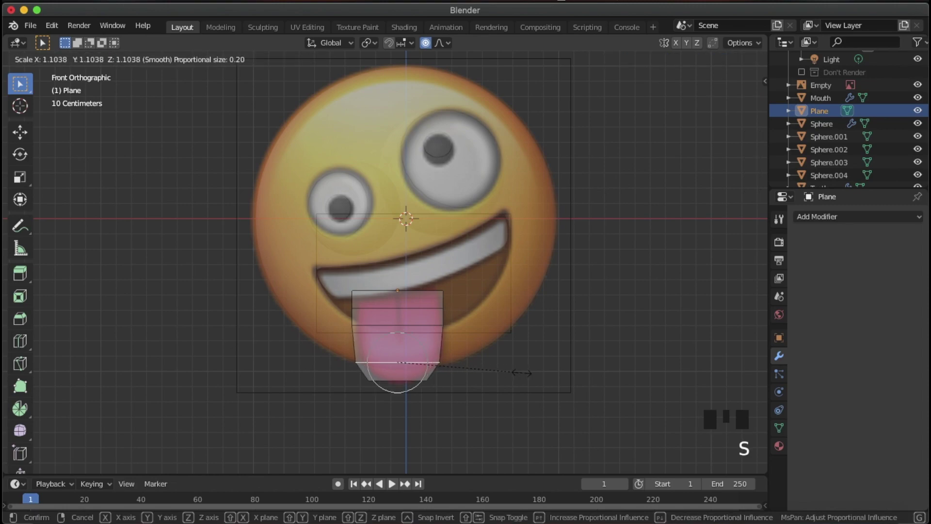
click(516, 378)
- With proportional editing off, edge-slide the tongue's middle crosswise edge down by about 0.35 of the gap and return to Object Mode
click(414, 326)
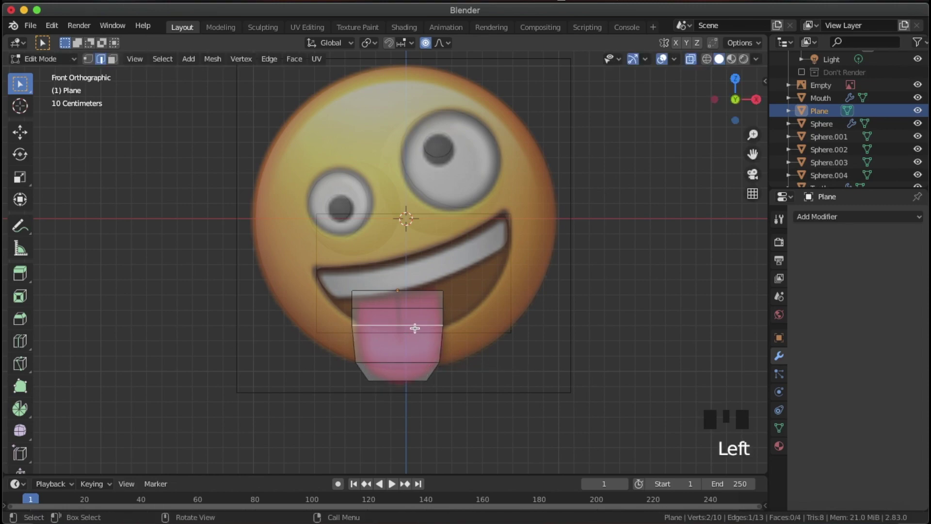
key(o)
key(g)
key(g)
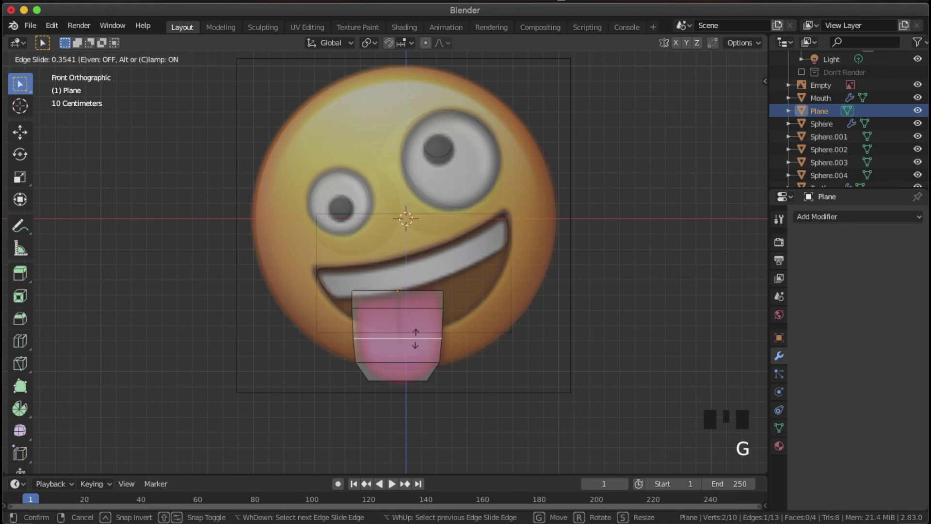
click(417, 337)
key(Tab)
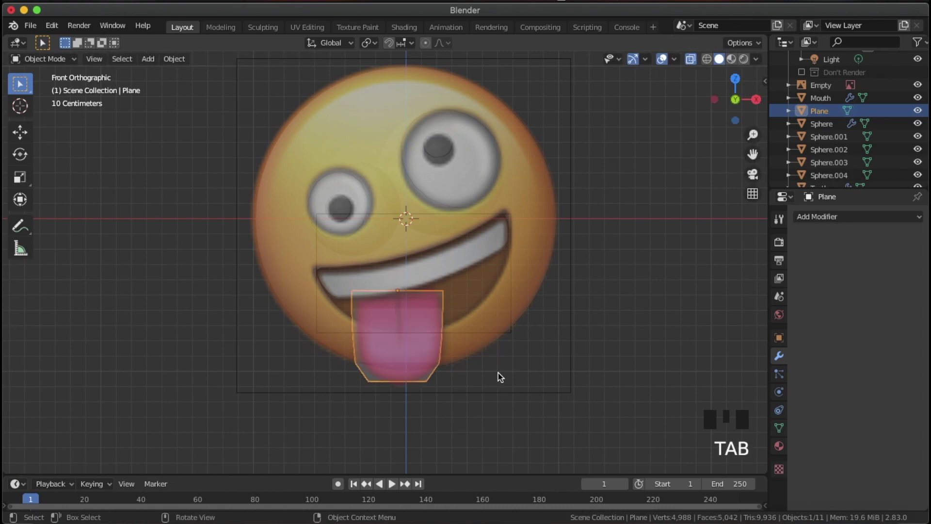
- Add a Subdivision Surface modifier to the tongue, shade it smooth, and turn off X-ray display
middle_drag(498, 373, 422, 362)
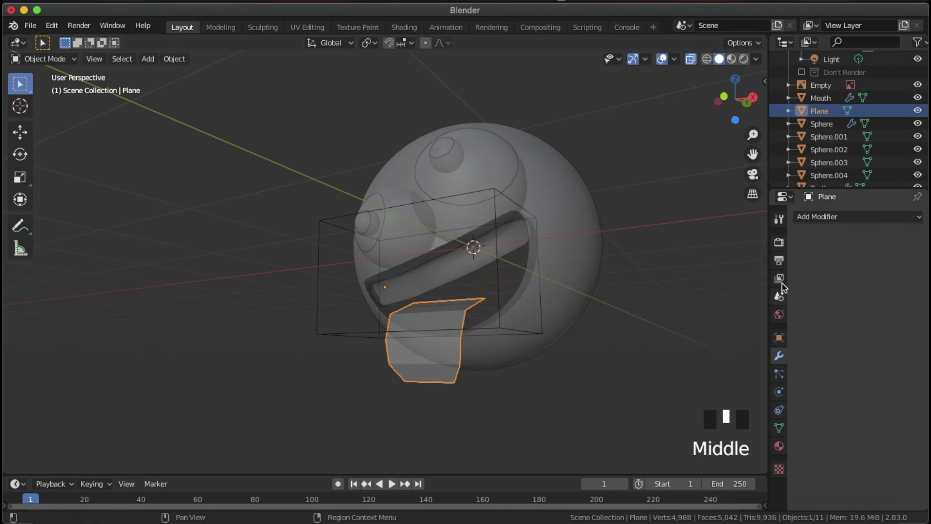
click(841, 217)
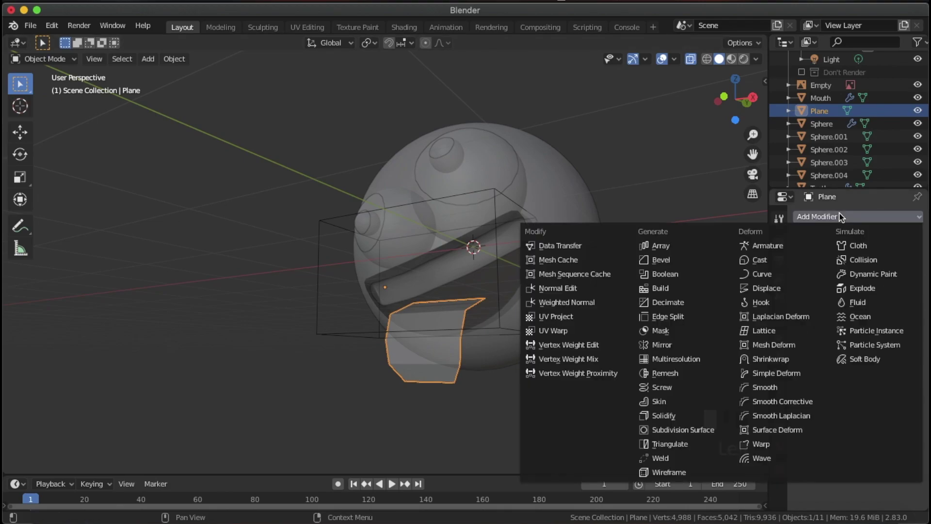
click(697, 430)
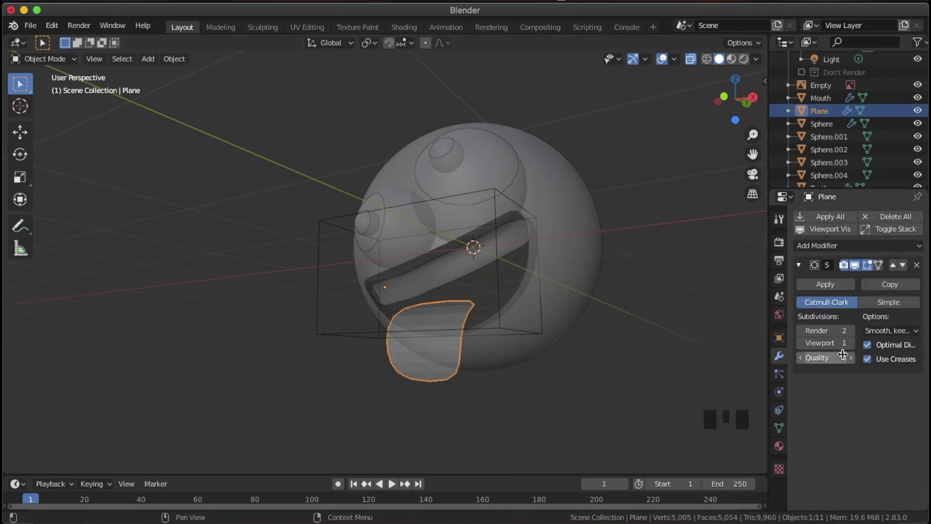
right_click(408, 364)
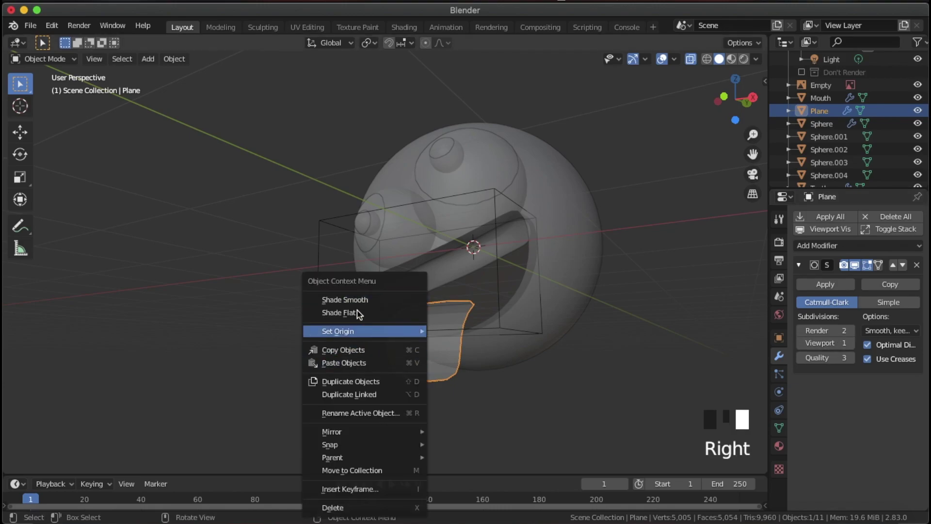
click(414, 303)
key(alt+z)
middle_drag(572, 353, 546, 349)
- Add a lengthwise loop cut down the centre of the tongue mesh
key(Tab)
scroll(487, 338, up, 3)
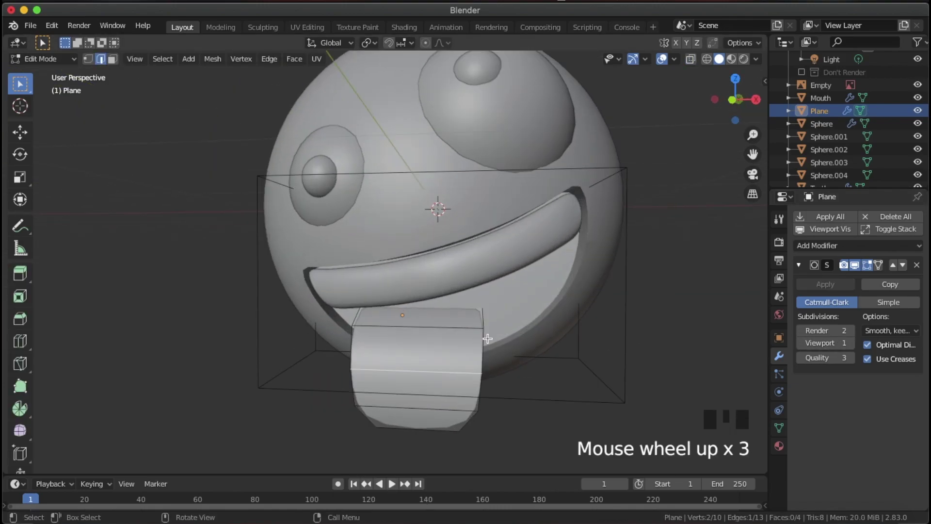
key(ctrl+r)
click(435, 317)
middle_drag(435, 317, 466, 320)
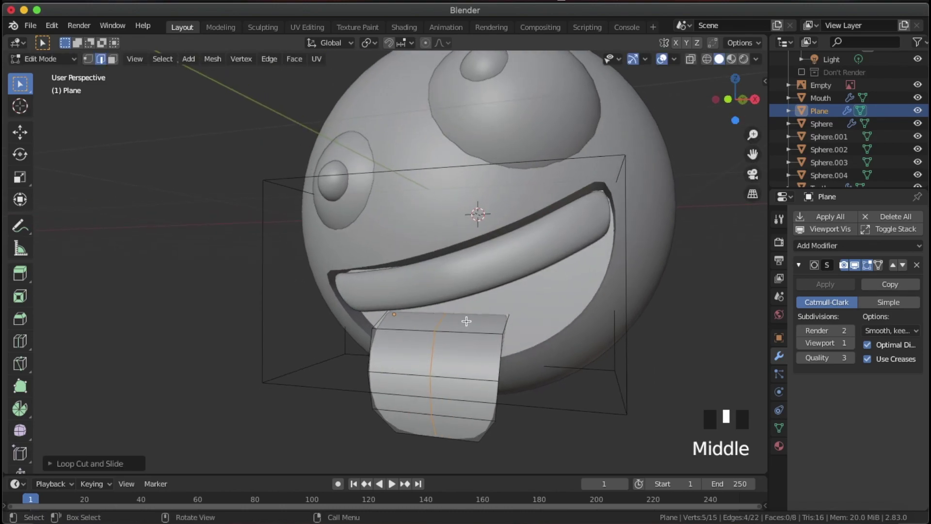
- Isolate the tongue in local view and bevel the centre loop about 0.08 m wide with one segment
key(slash)
scroll(493, 247, down, 3)
mouse_move(493, 247)
middle_down()
mouse_move(448, 317)
mouse_move(507, 257)
middle_up()
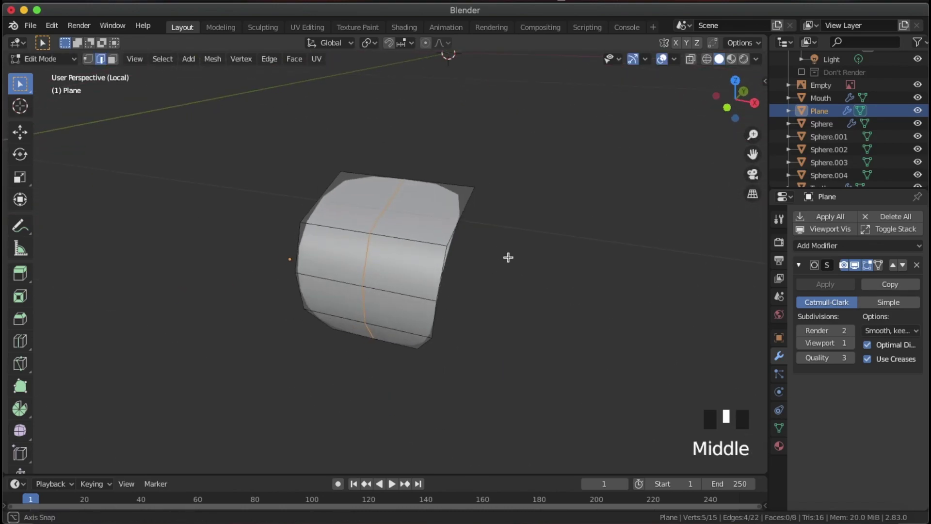
key(ctrl+b)
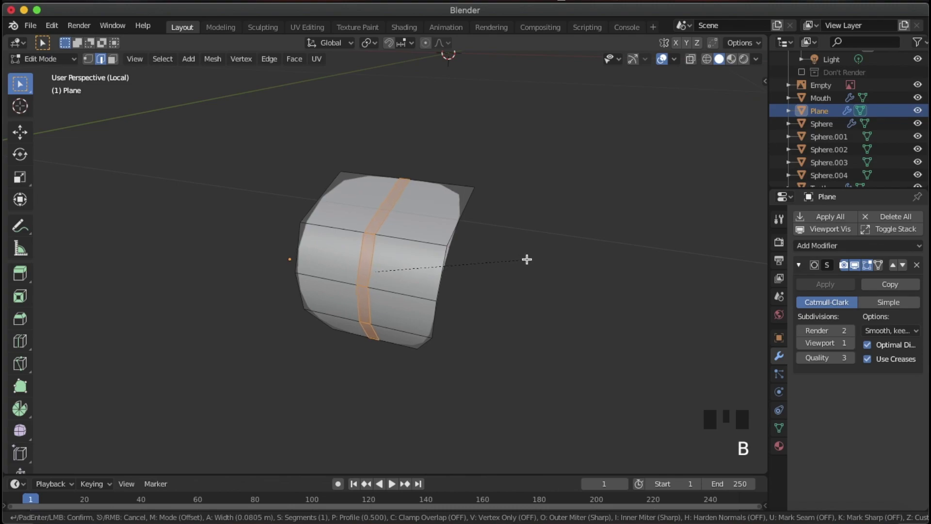
click(526, 260)
middle_drag(526, 259, 447, 266)
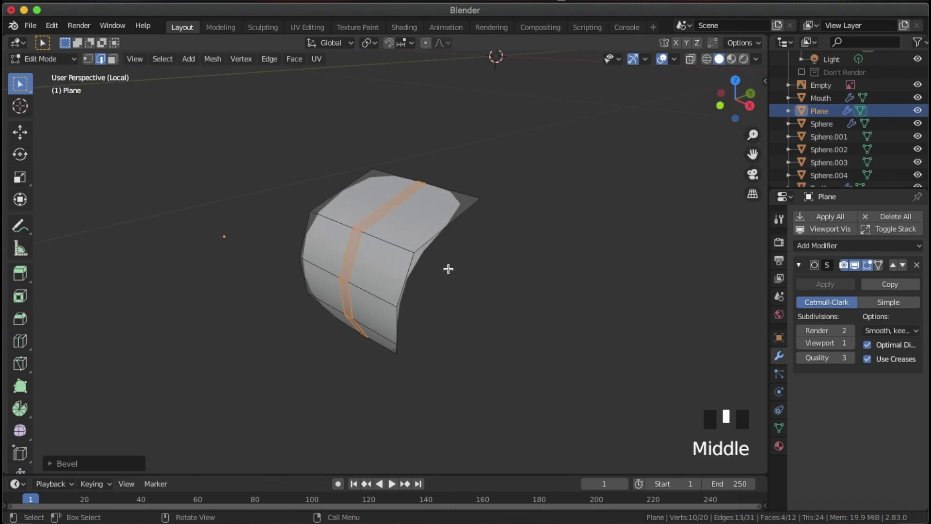
- Extrude the two upper faces of the centre strip inward along their normals to form the tongue groove, and exit local view
key(3)
click(349, 248)
shift+click(395, 206)
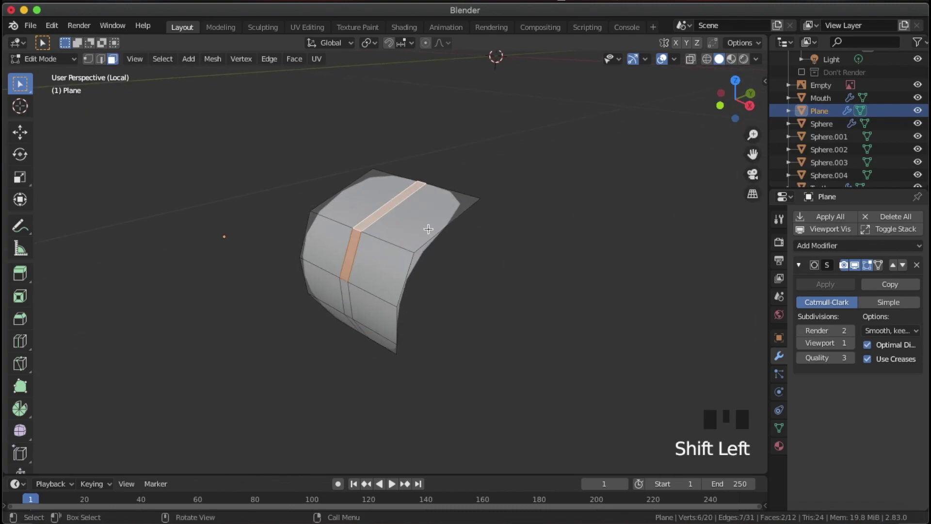
key(alt+e)
click(421, 243)
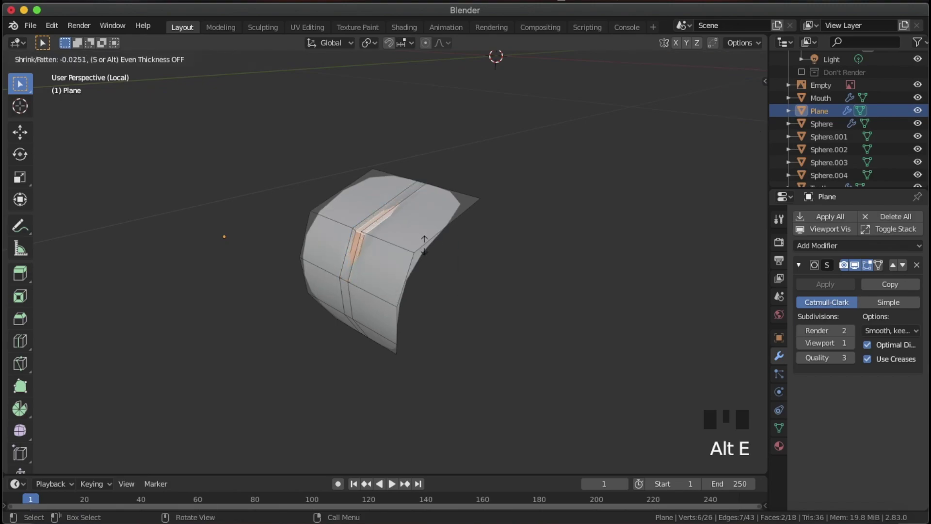
click(426, 247)
key(Tab)
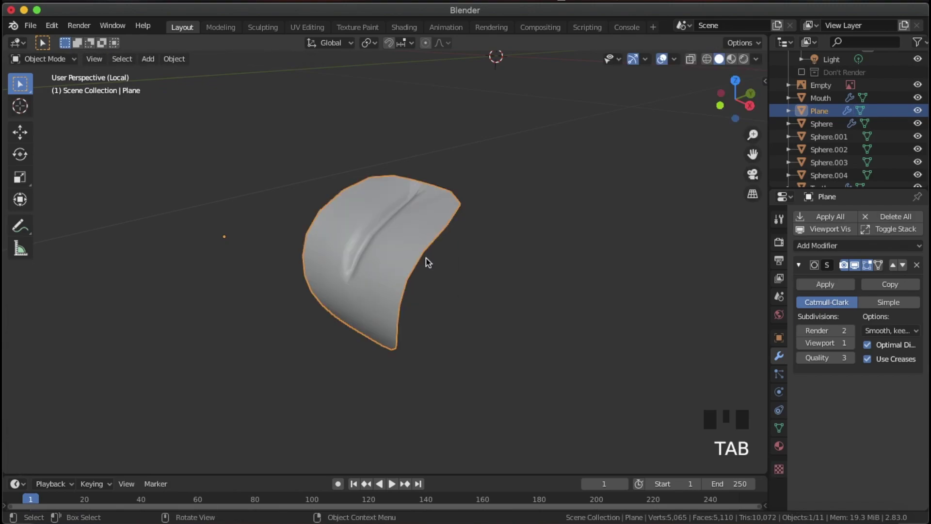
mouse_move(426, 260)
middle_down()
mouse_move(503, 237)
mouse_move(552, 272)
middle_up()
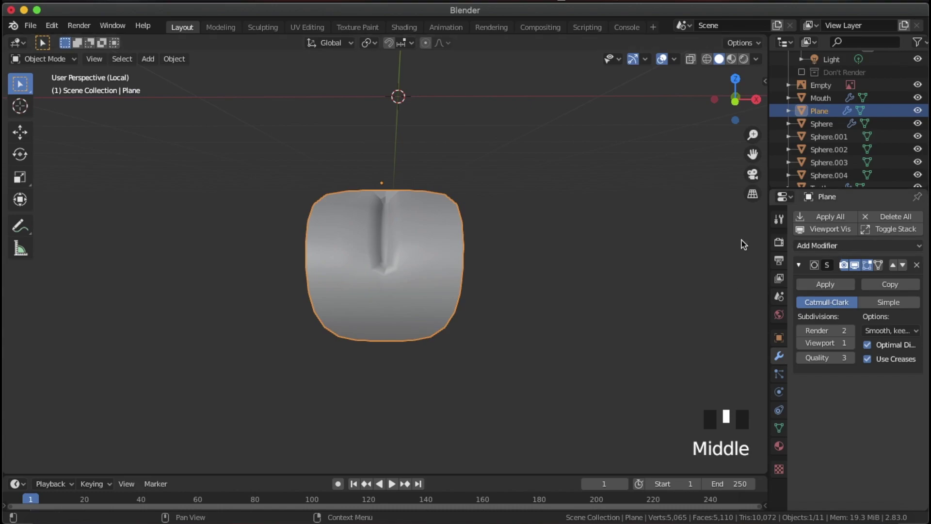
key(slash)
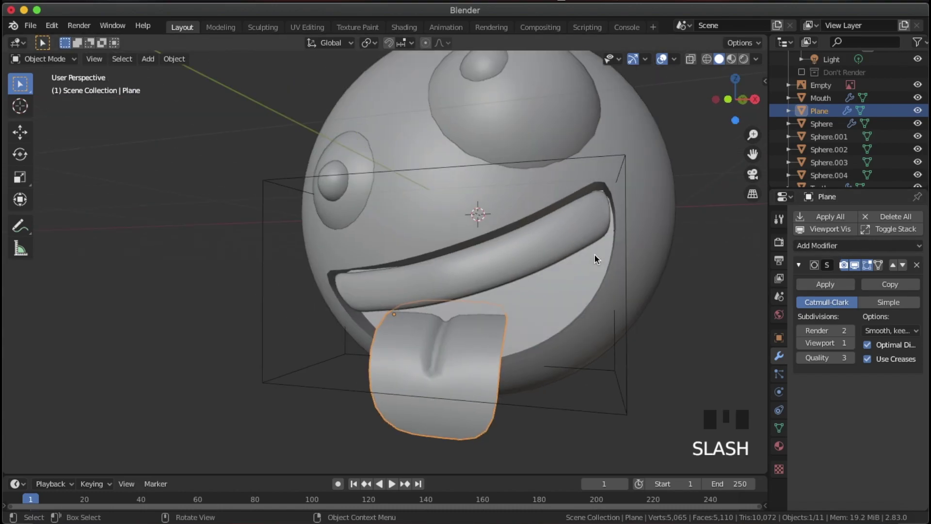
- Add a Solidify modifier to the tongue and set its thickness to 0.04 m
click(832, 242)
click(684, 444)
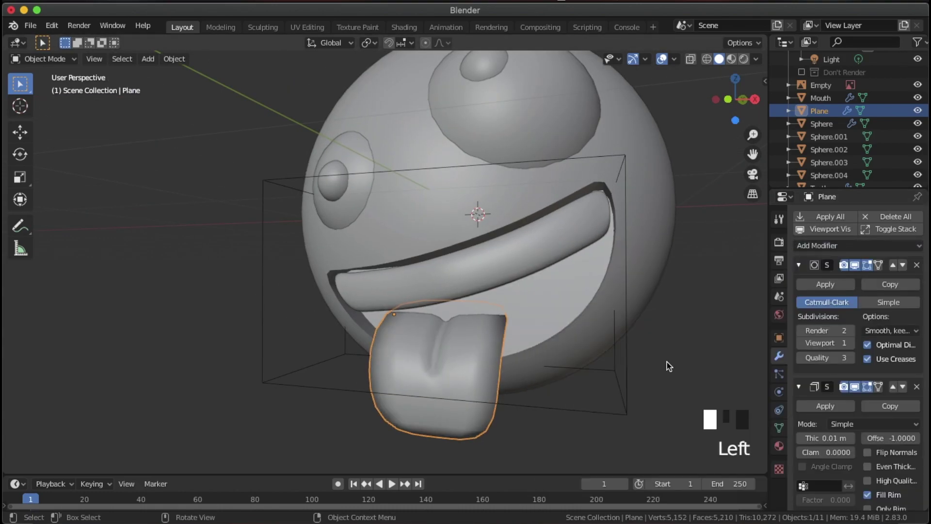
middle_drag(667, 362, 581, 335)
scroll(674, 350, down, 3)
drag(825, 438, 842, 438)
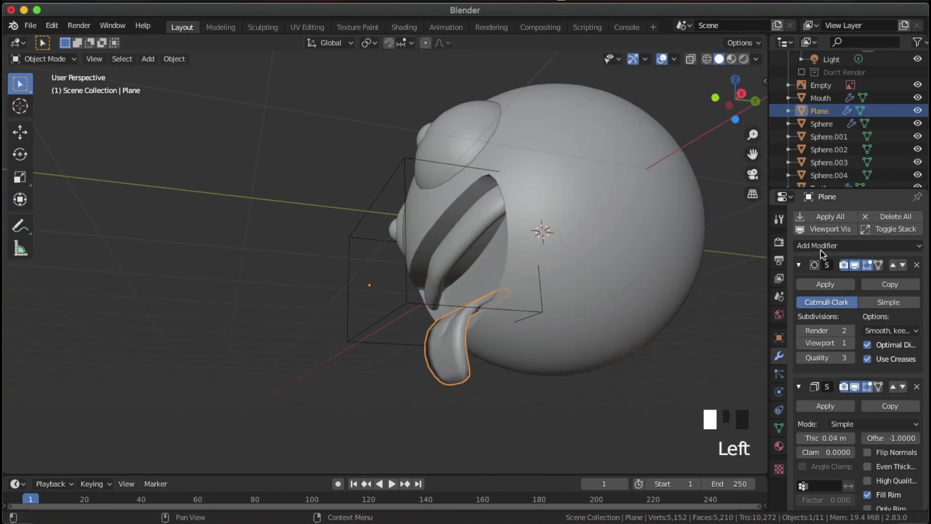
- Add a second Subdivision Surface modifier after Solidify and raise its viewport subdivisions to 2
click(819, 245)
click(683, 458)
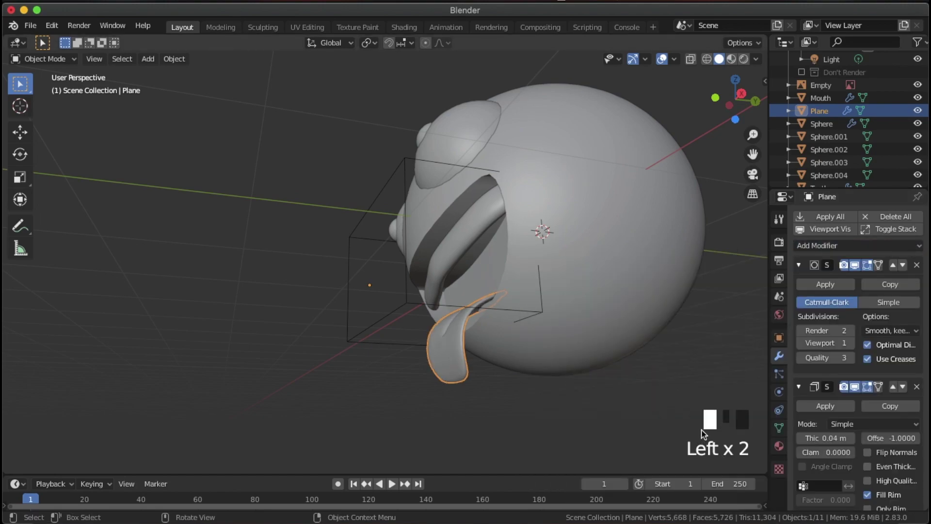
scroll(809, 418, down, 9)
scroll(845, 421, down, 3)
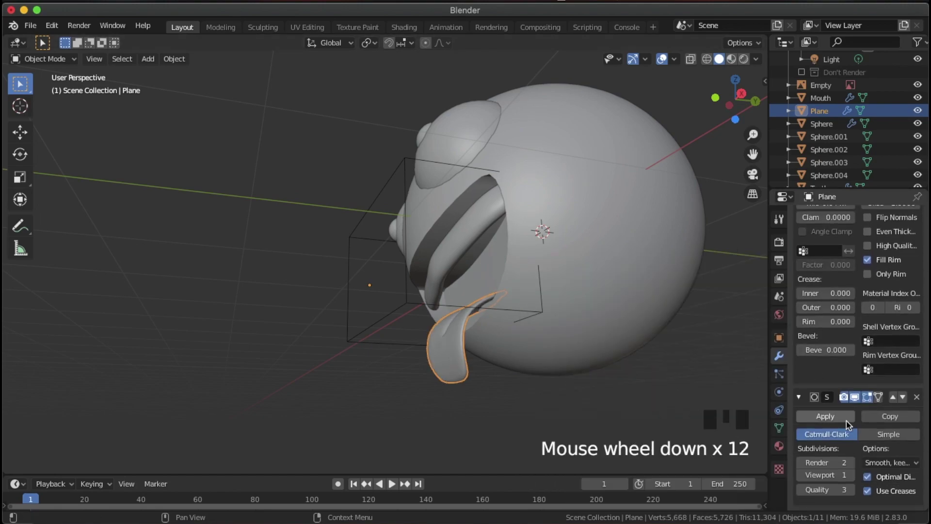
click(850, 477)
- Increase the tongue's Solidify thickness to 0.1 m
scroll(847, 400, up, 1)
scroll(847, 396, up, 4)
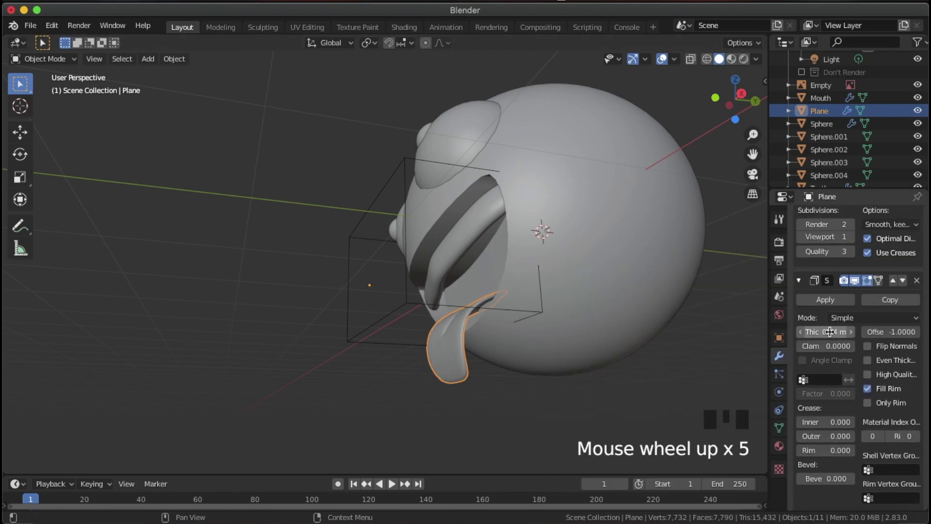
drag(840, 335, 853, 335)
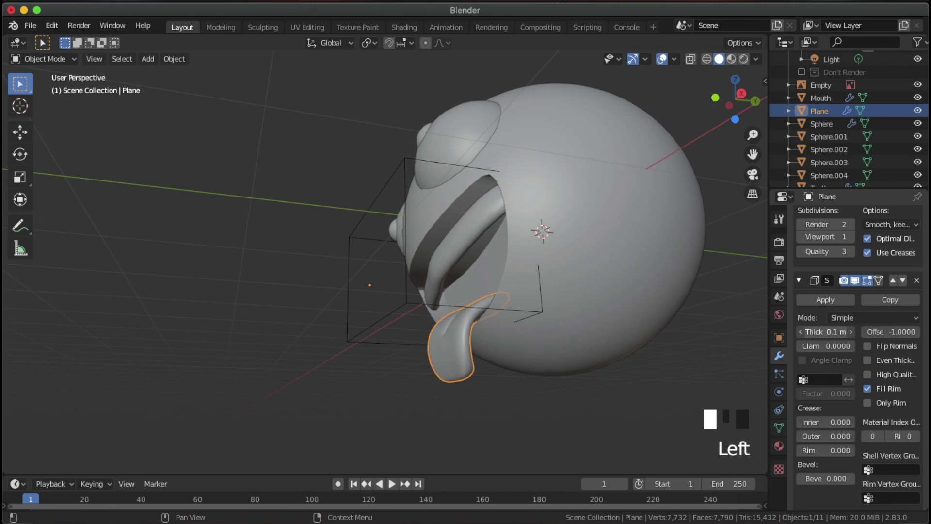
- Enable Auto Smooth at 30° in the tongue mesh's normals settings
click(778, 427)
click(815, 418)
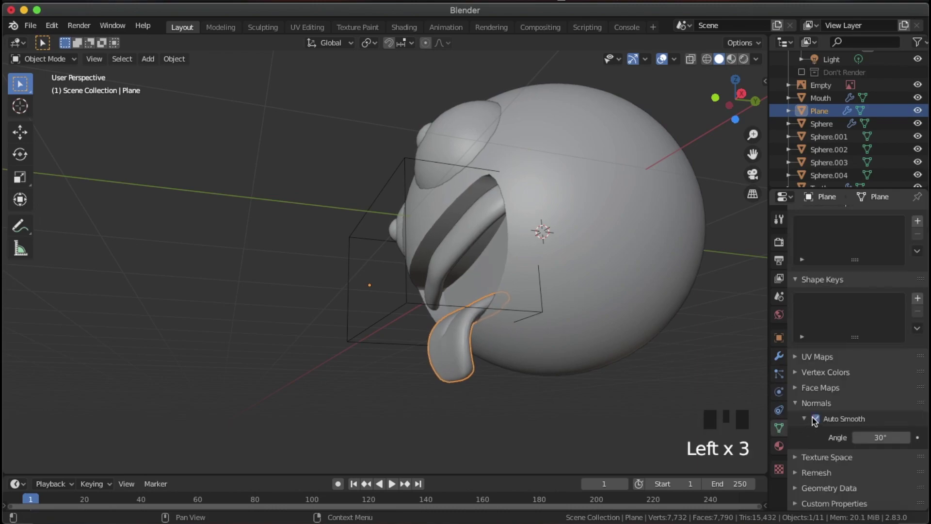
scroll(862, 403, down, 4)
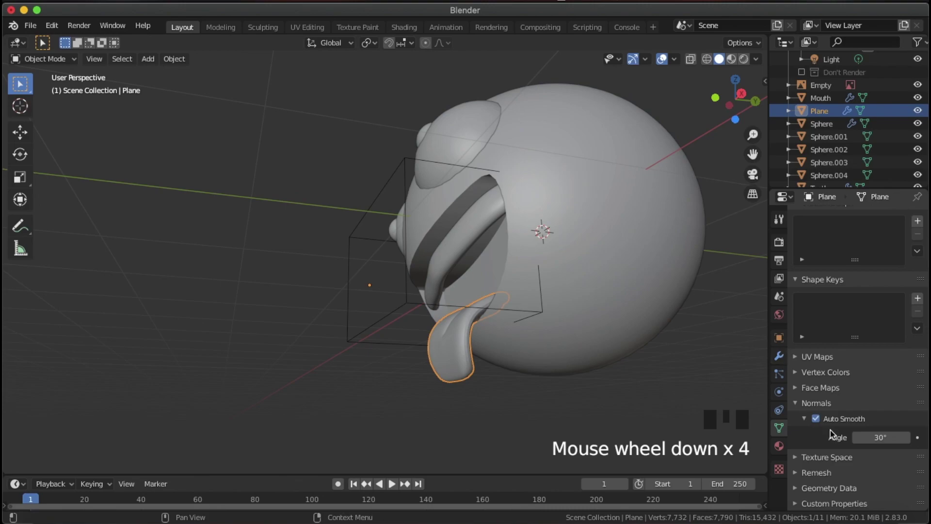
- Switch to the Shading workspace and view the emoji model from the front
click(815, 418)
click(779, 355)
middle_drag(753, 365, 455, 343)
scroll(572, 399, down, 2)
key(KP_1)
scroll(572, 397, up, 3)
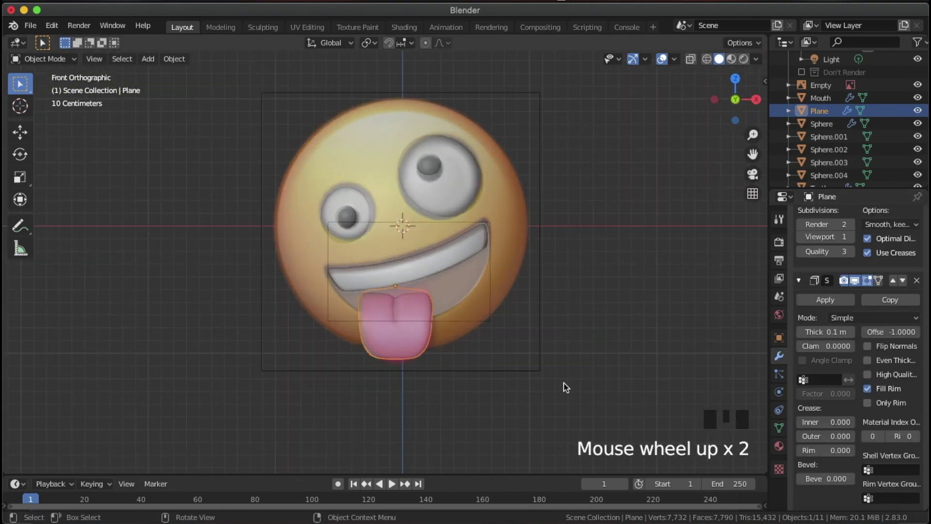
click(400, 29)
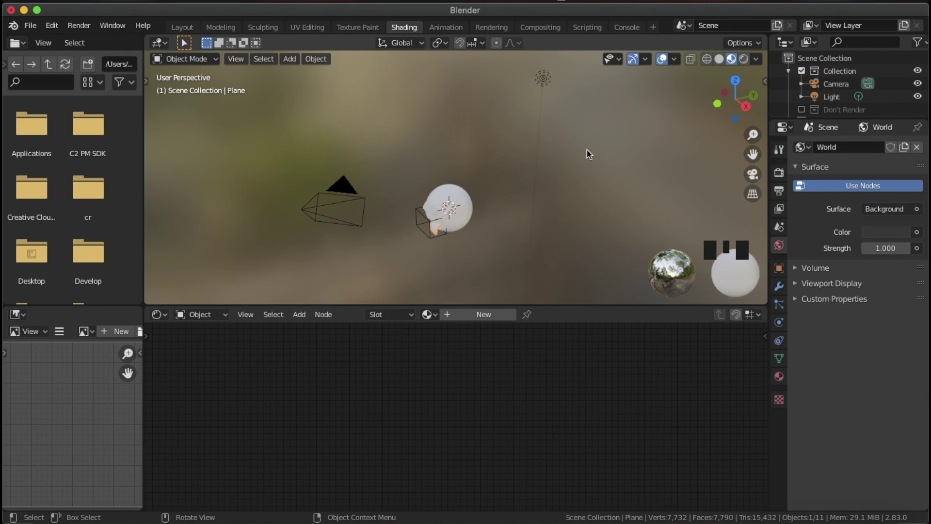
scroll(586, 150, down, 2)
middle_drag(587, 150, 554, 155)
scroll(554, 161, down, 2)
key(KP_1)
scroll(553, 165, up, 8)
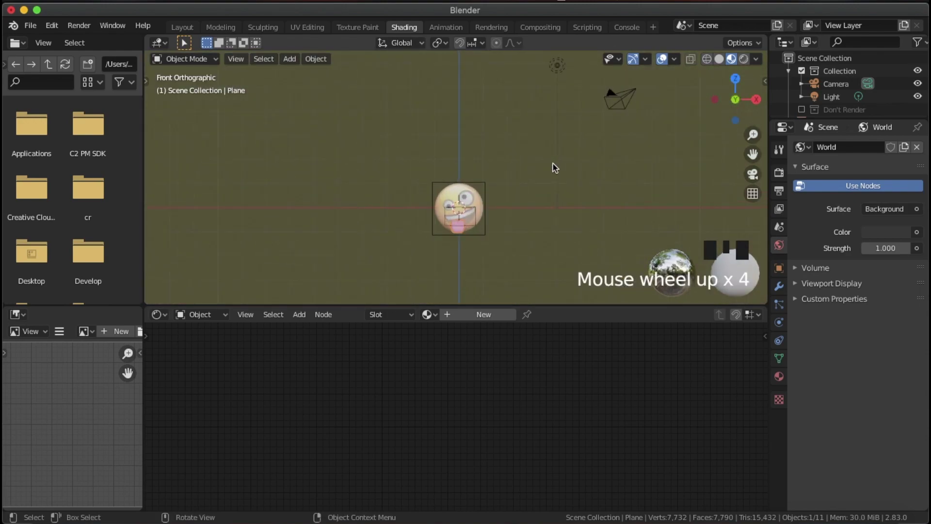
- Select the reference image empty and make it selectable in its visibility settings
scroll(795, 90, down, 3)
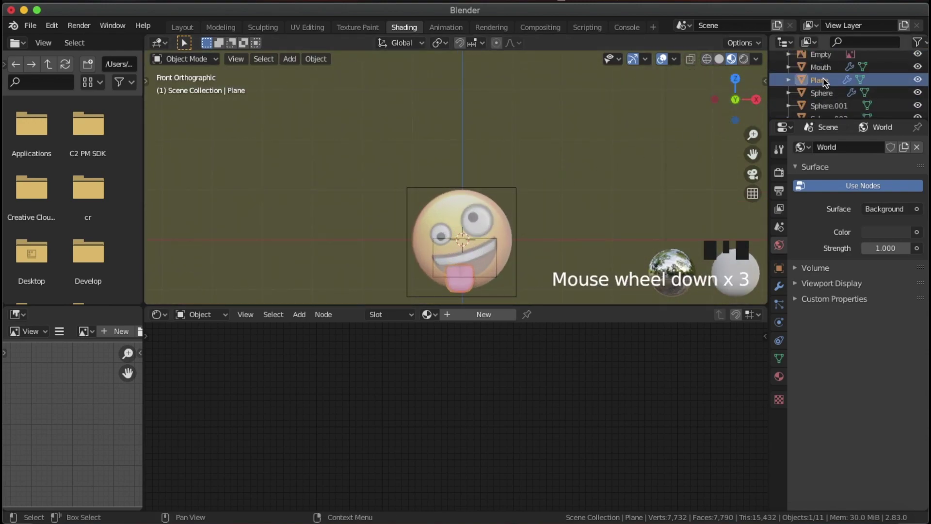
scroll(823, 59, up, 3)
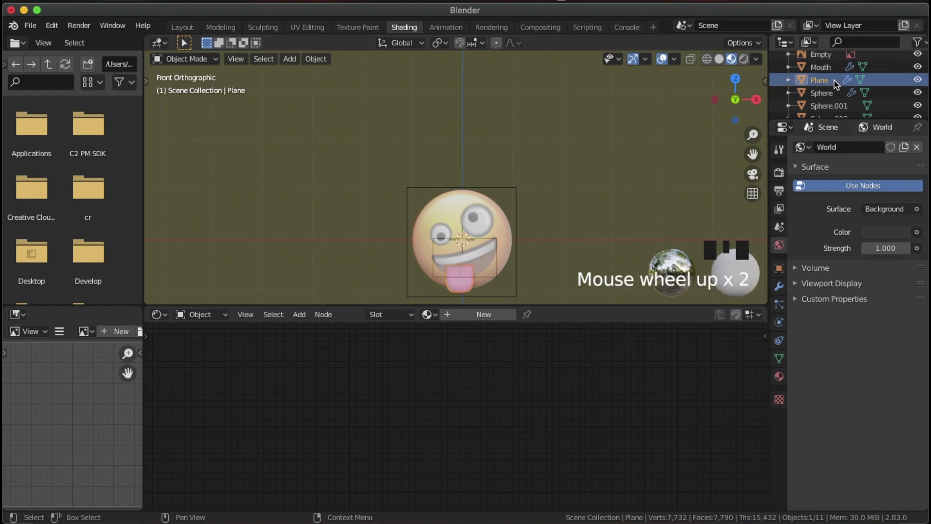
click(818, 106)
shift+middle_drag(583, 220, 563, 167)
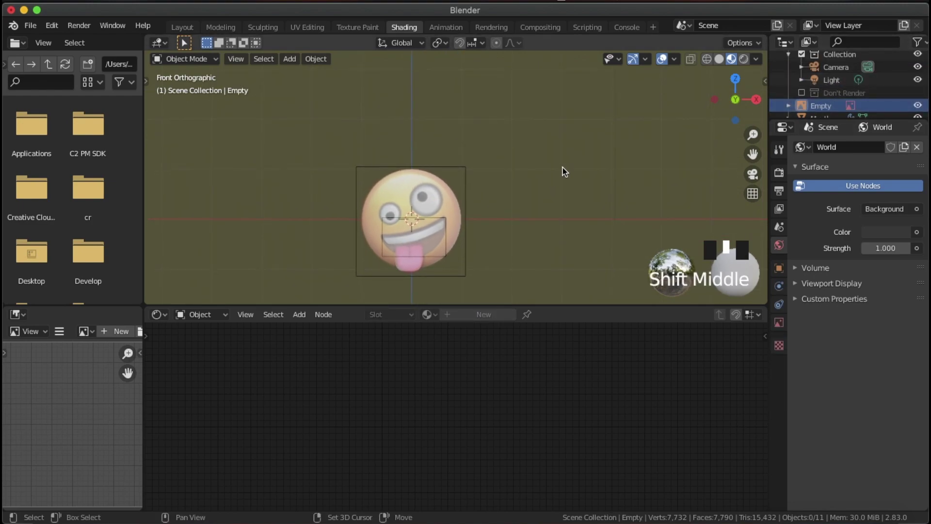
click(779, 268)
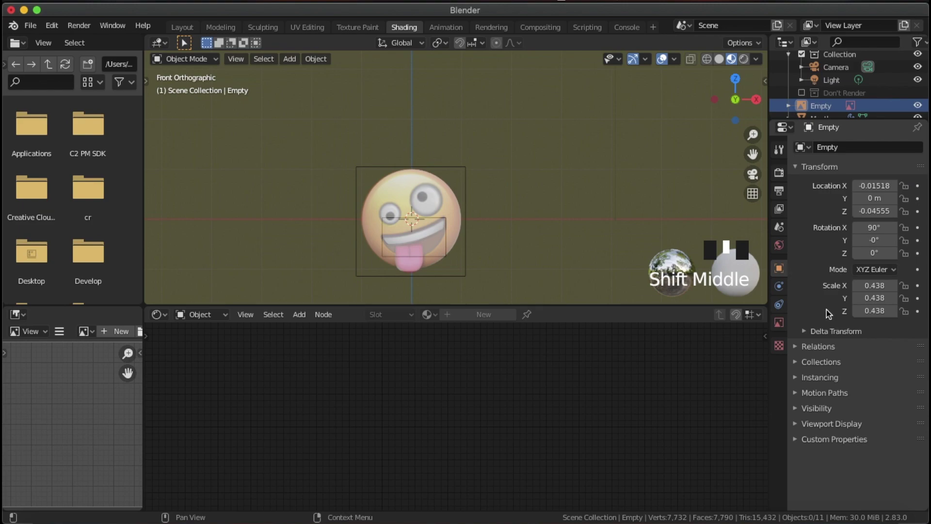
click(820, 408)
click(903, 455)
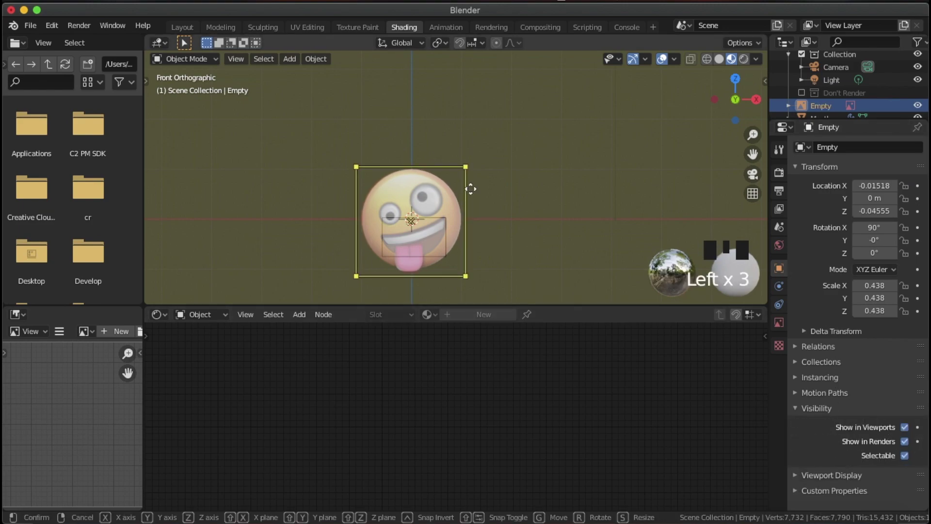
- Move the reference image beside the head, to about 2.48 m on the X axis
key(g)
click(608, 208)
scroll(608, 208, up, 2)
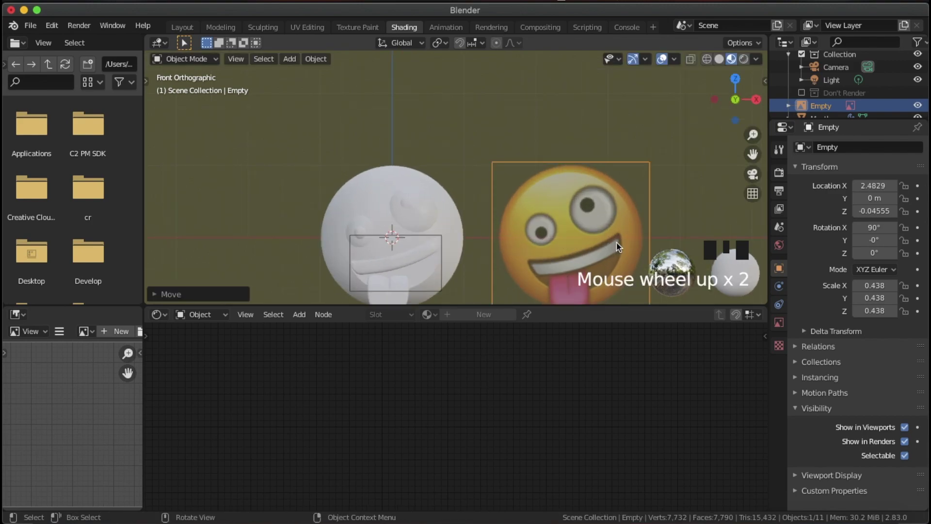
shift+middle_drag(608, 208, 553, 132)
- Turn off the reference image's transparency and enable its display in perspective views
click(778, 322)
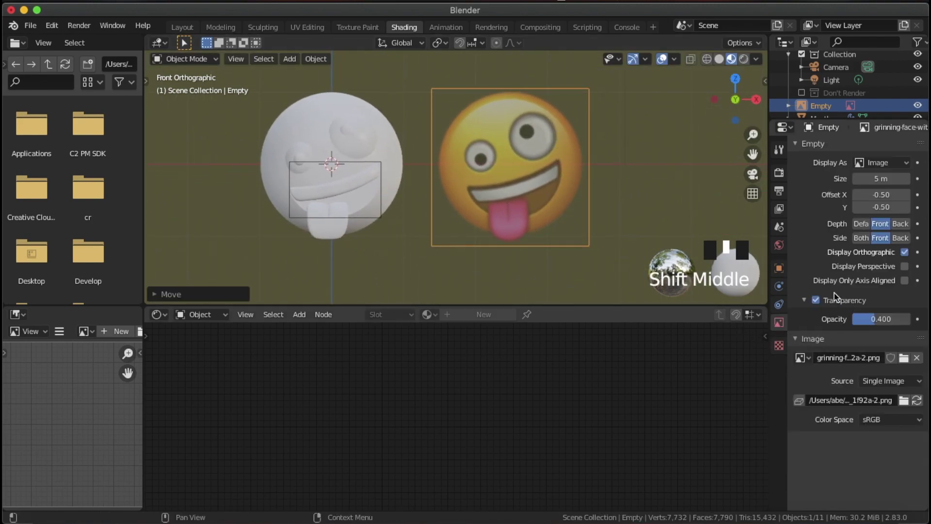
click(816, 299)
scroll(557, 166, up, 2)
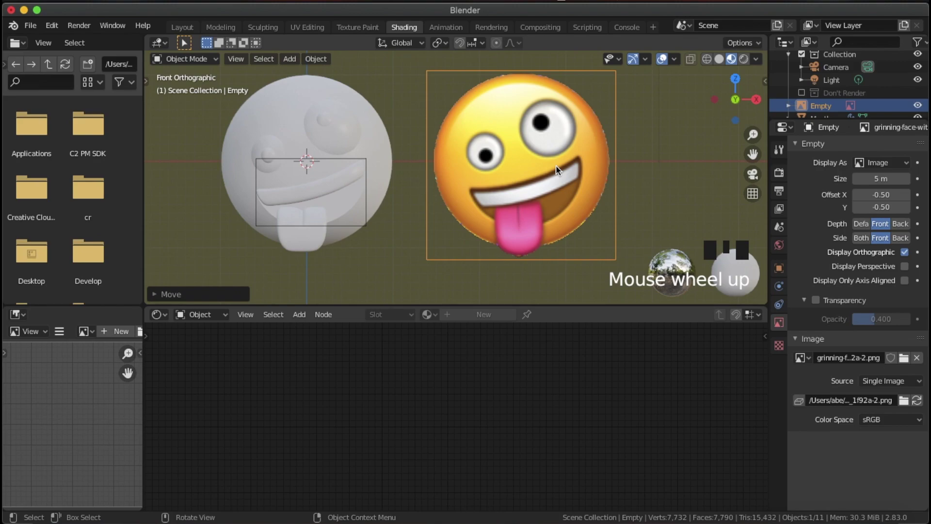
click(904, 266)
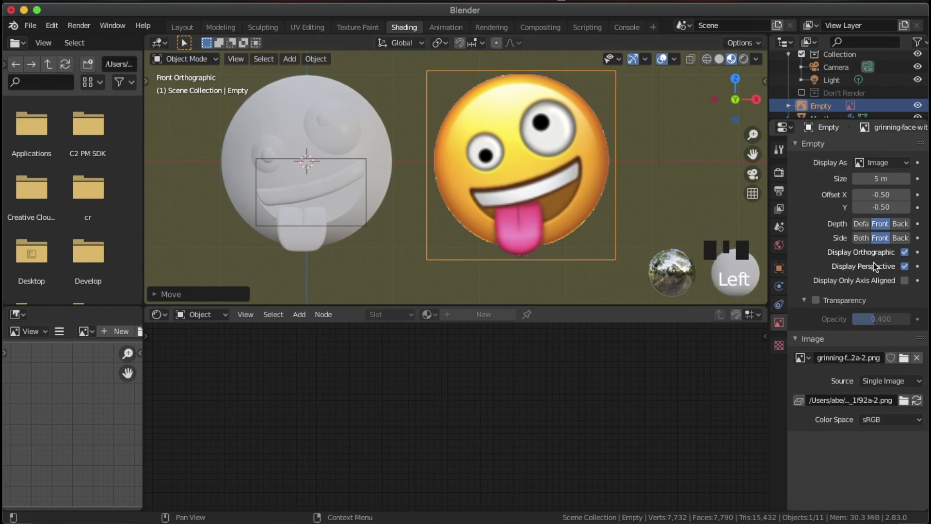
- Assign the existing material to the head sphere and rename the material Head
shift+middle_drag(441, 156, 584, 168)
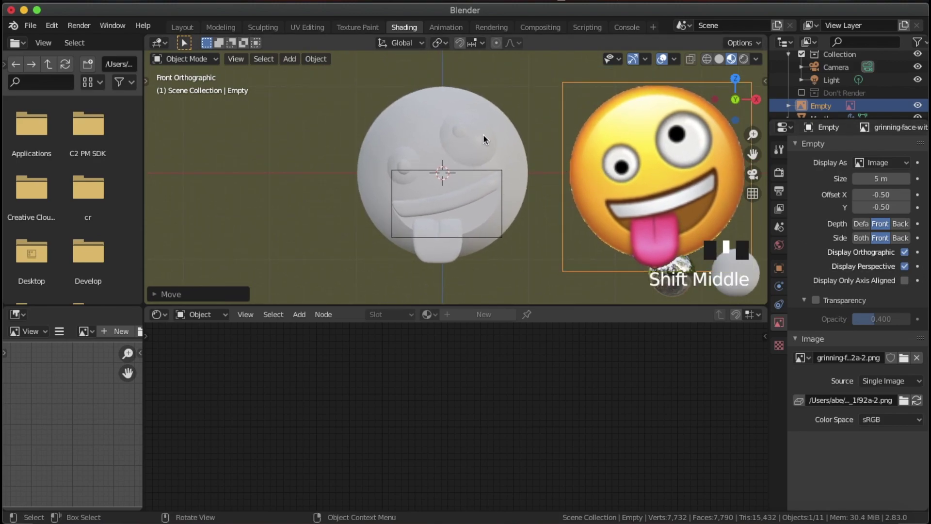
click(420, 106)
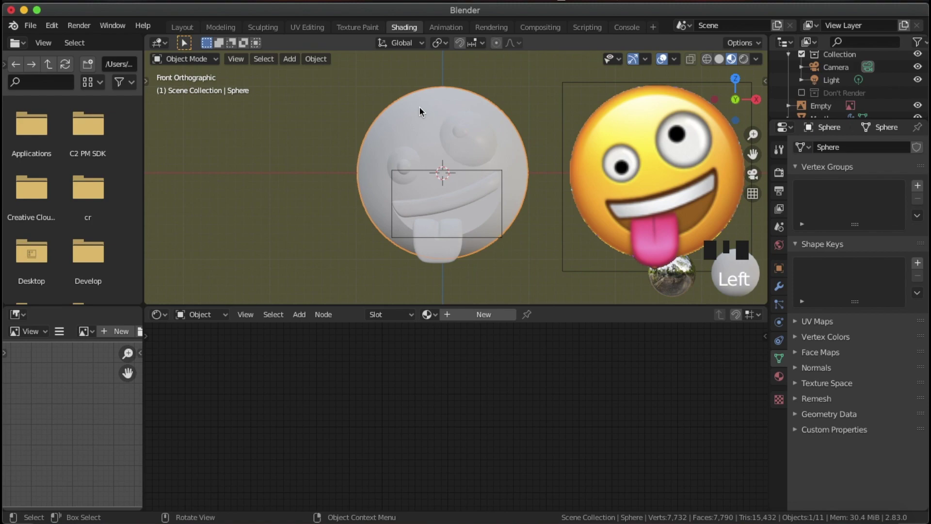
click(429, 314)
click(452, 334)
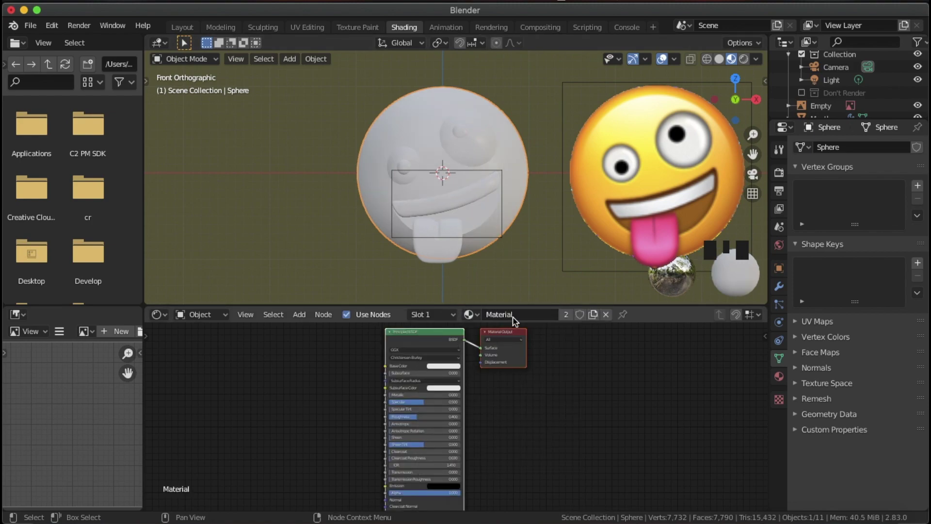
click(513, 318)
text(Head)
key(Return)
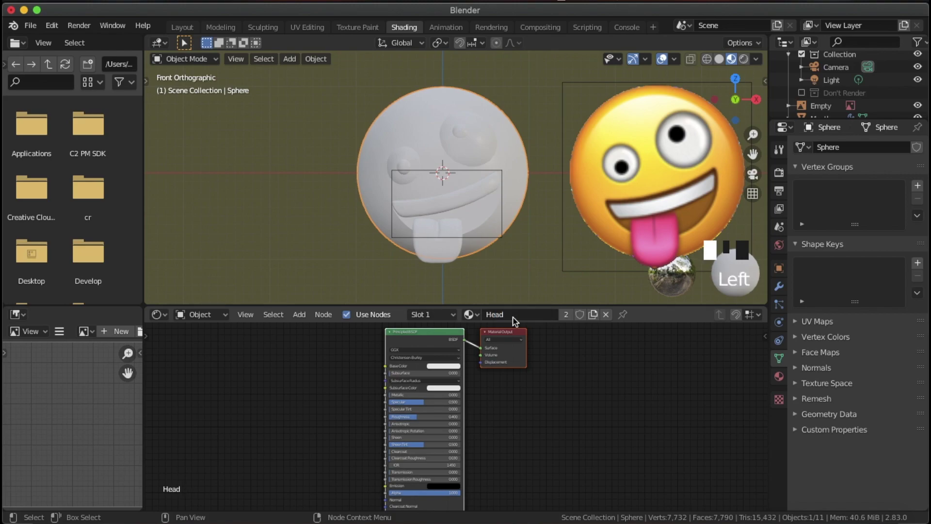
- Set the Head material's base color by sampling the yellow-orange skin of the reference emoji
scroll(464, 422, up, 1)
click(449, 360)
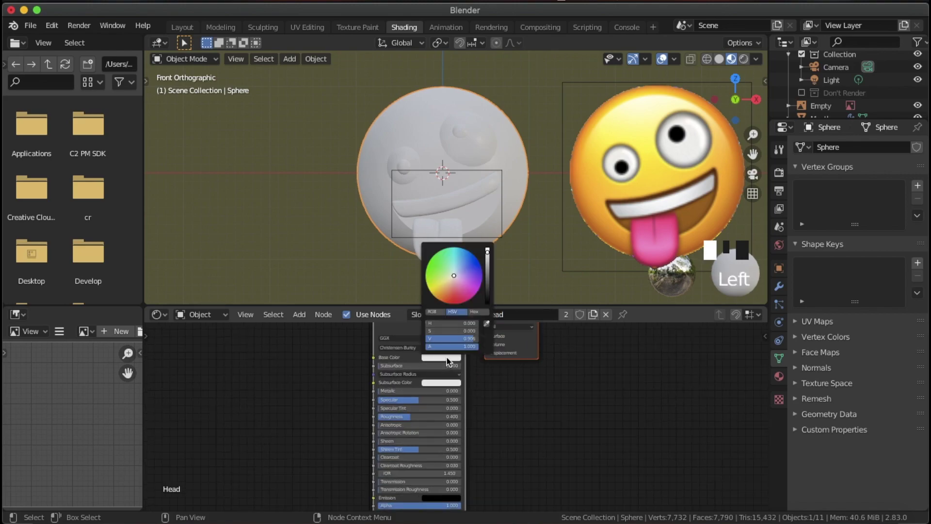
click(485, 323)
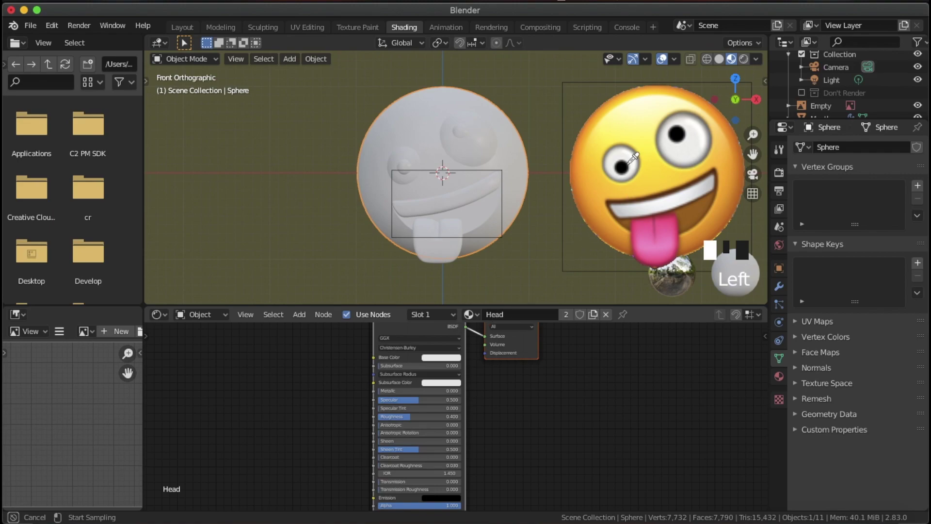
click(591, 154)
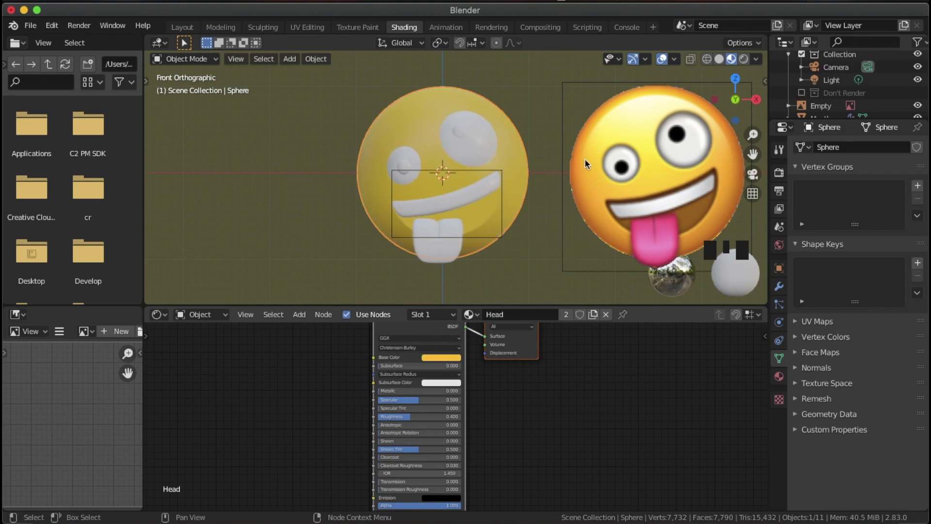
- Create a new material named Eyes on the larger eye and set its roughness to 0
scroll(496, 203, up, 1)
shift+middle_drag(496, 202, 452, 182)
shift+scroll(414, 145, up, 2)
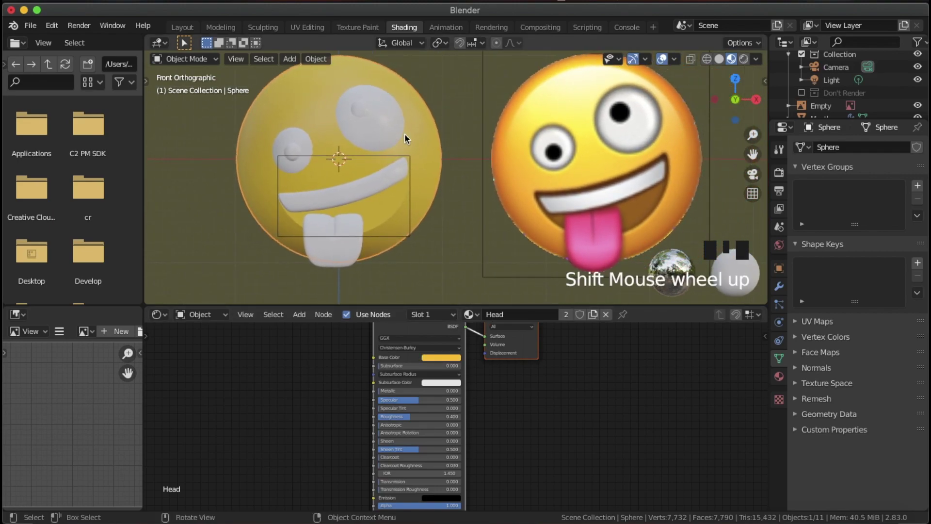
click(392, 120)
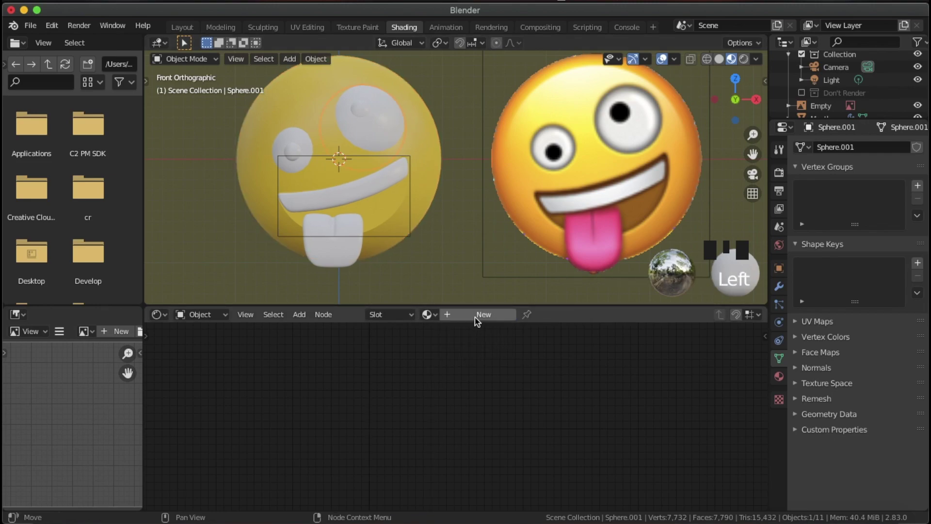
click(495, 316)
double_click(507, 316)
text(Eye)
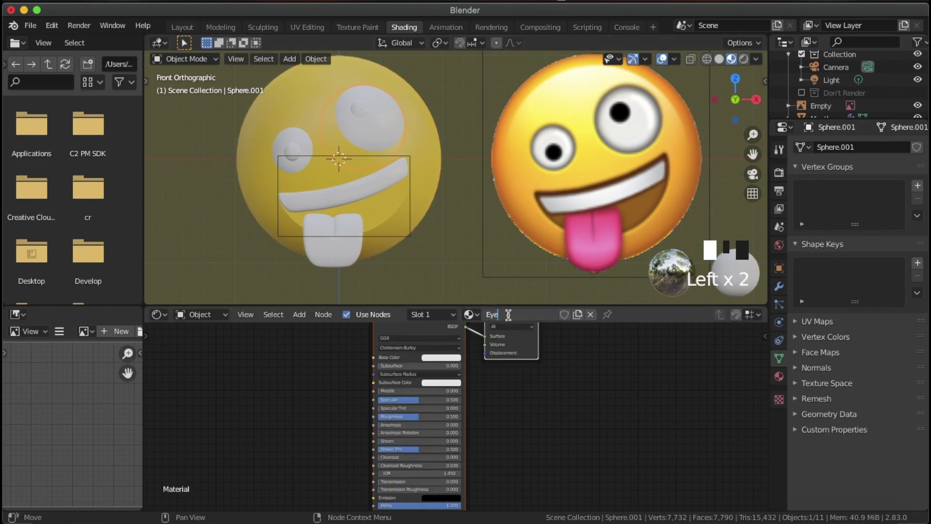
text(s)
key(Return)
scroll(460, 401, up, 1)
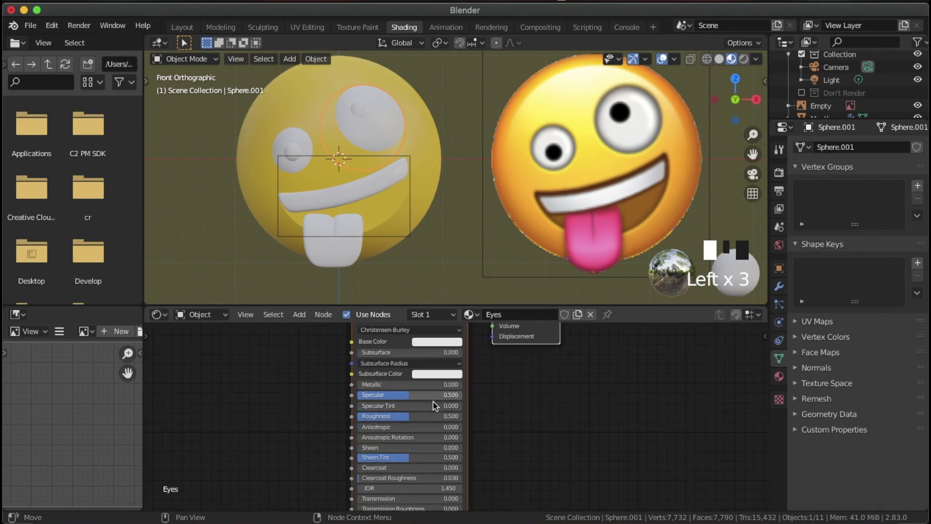
drag(421, 415, 358, 416)
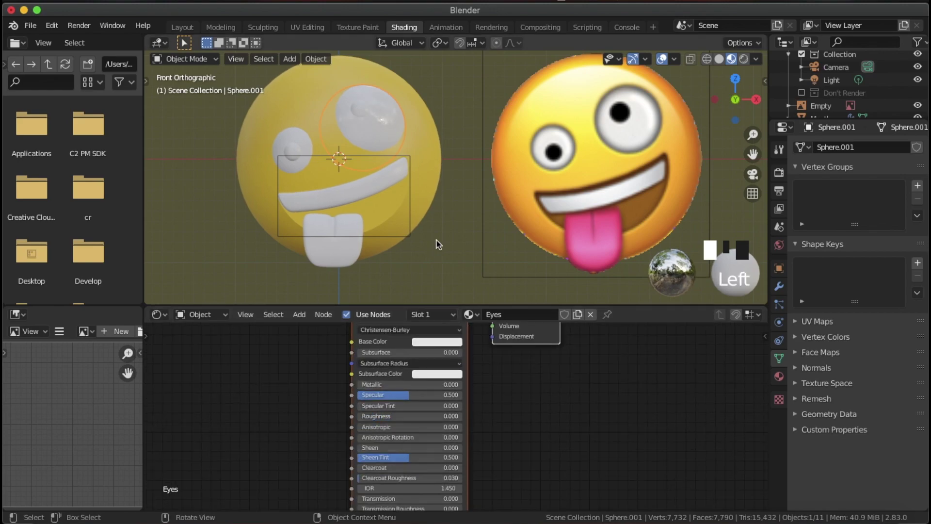
- Assign the Eyes material to the smaller eye
shift+middle_drag(381, 167, 438, 173)
click(412, 244)
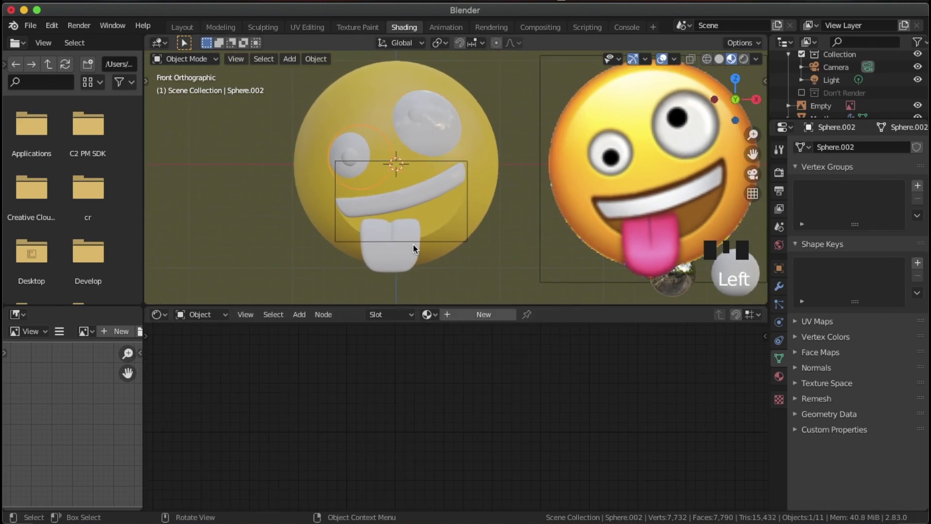
click(427, 314)
click(447, 334)
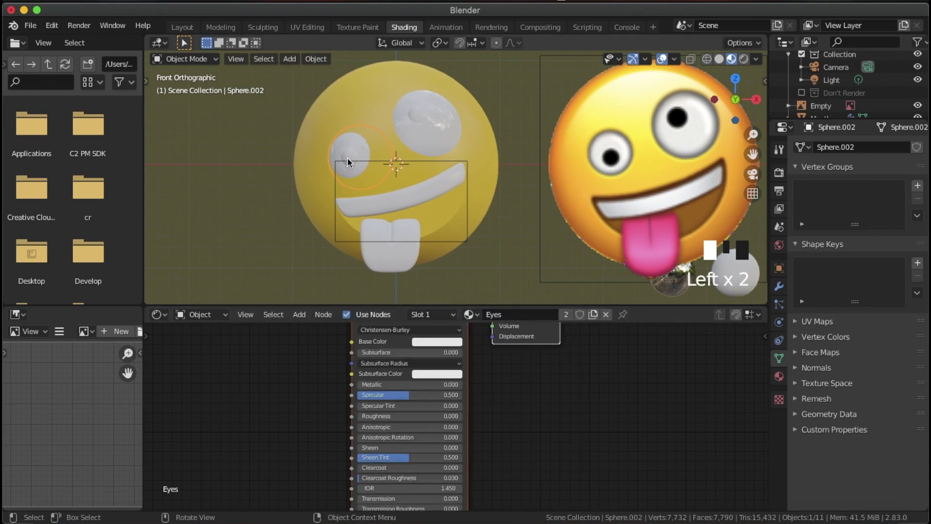
- Give the smaller eye's pupil an independent copy of the Eyes material and name it Pupil
click(348, 156)
click(348, 155)
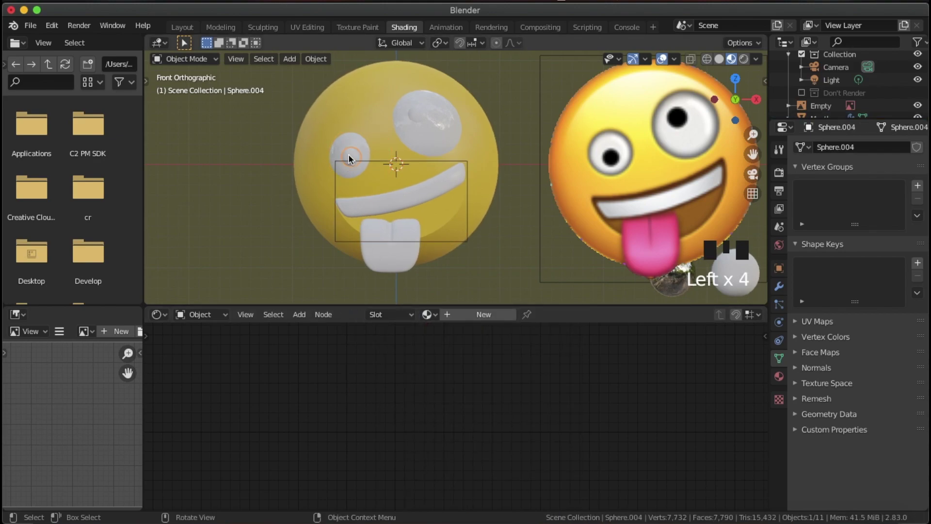
click(427, 314)
click(444, 334)
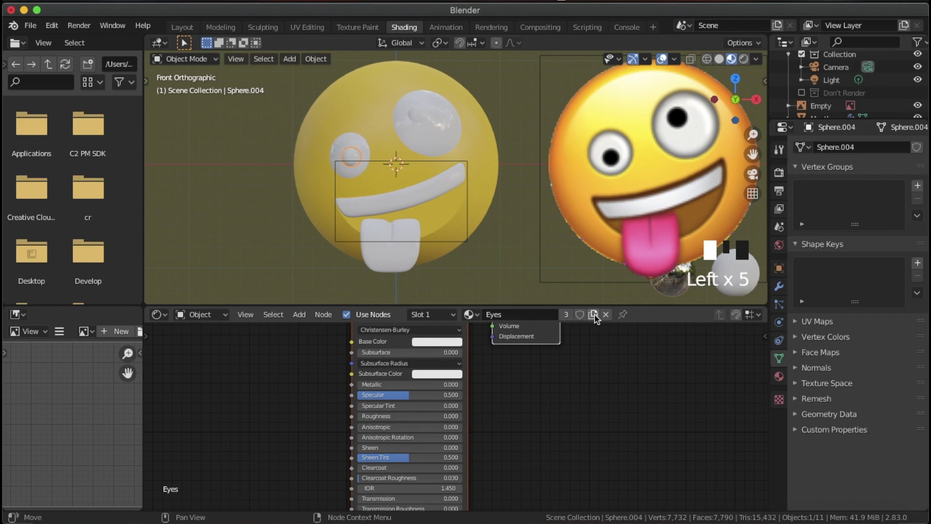
click(594, 315)
click(501, 314)
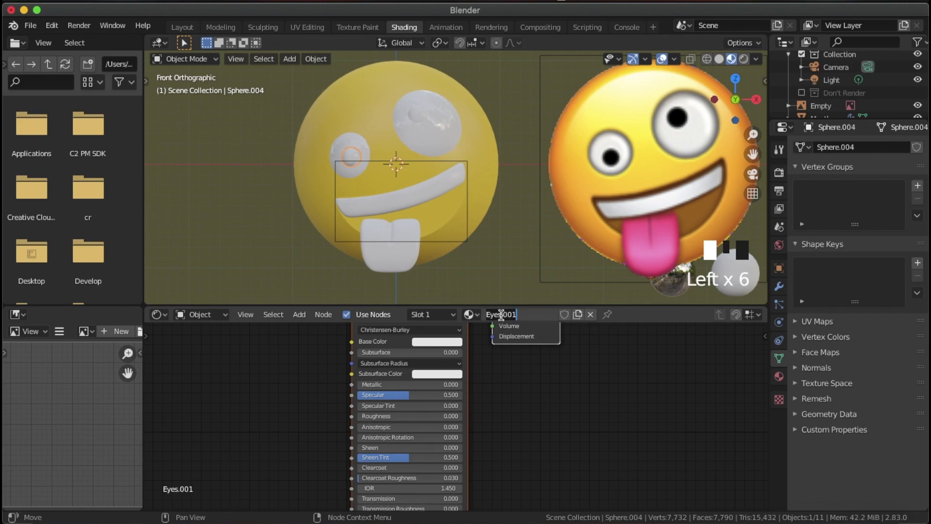
text(Pupil)
click(484, 313)
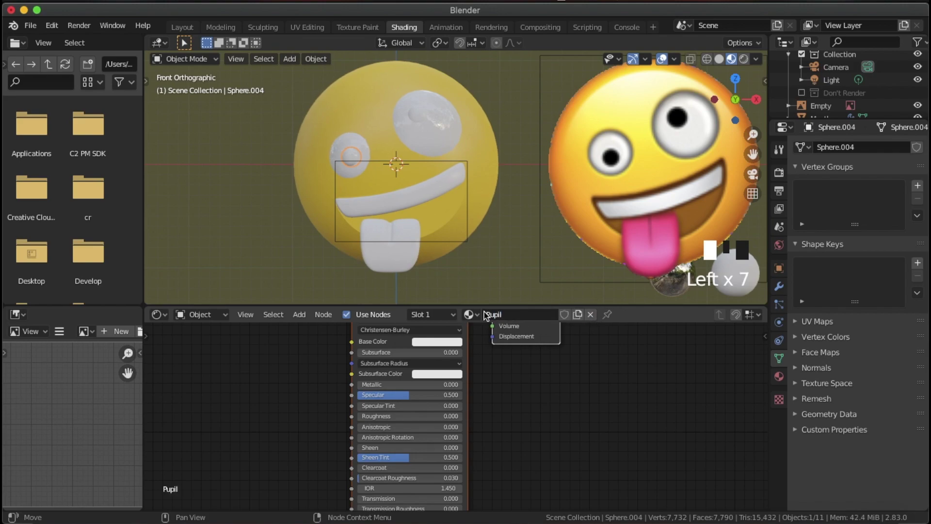
- Set the Pupil material's base color to black
click(451, 344)
click(453, 342)
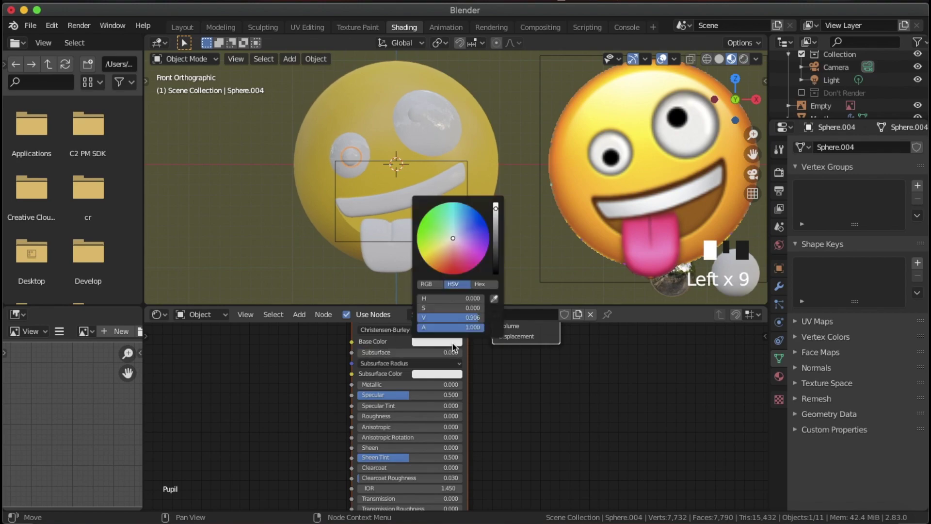
drag(494, 271, 495, 277)
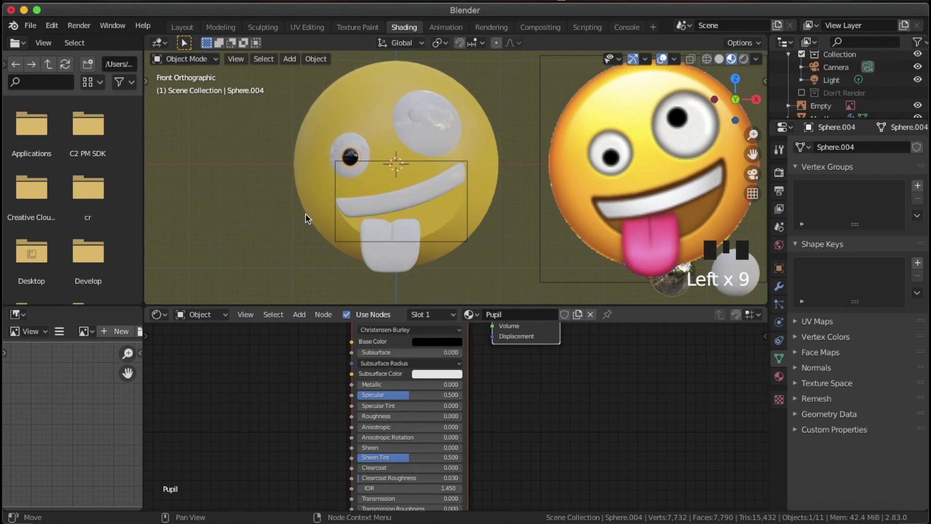
- Assign the Pupil material to the larger eye's pupil
click(425, 117)
click(427, 314)
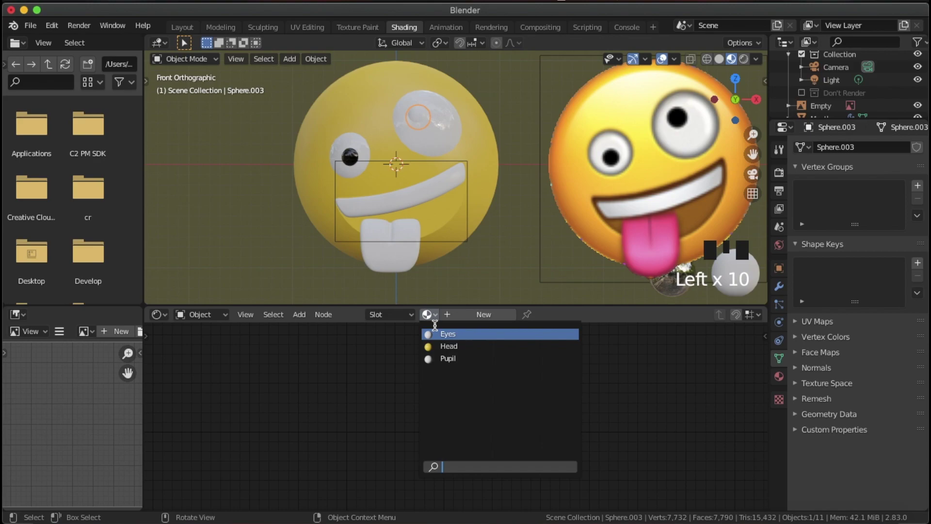
click(444, 357)
- Assign the Eyes material to the teeth
click(432, 192)
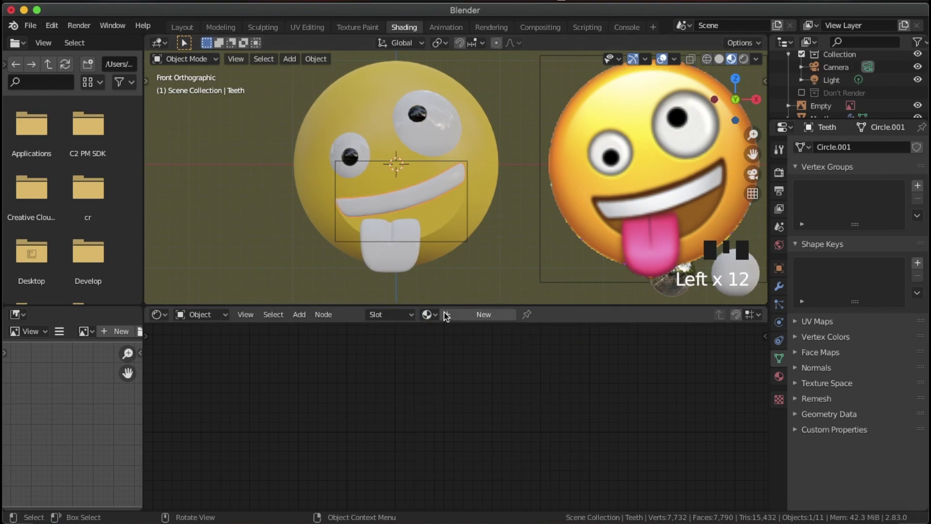
click(430, 314)
click(435, 333)
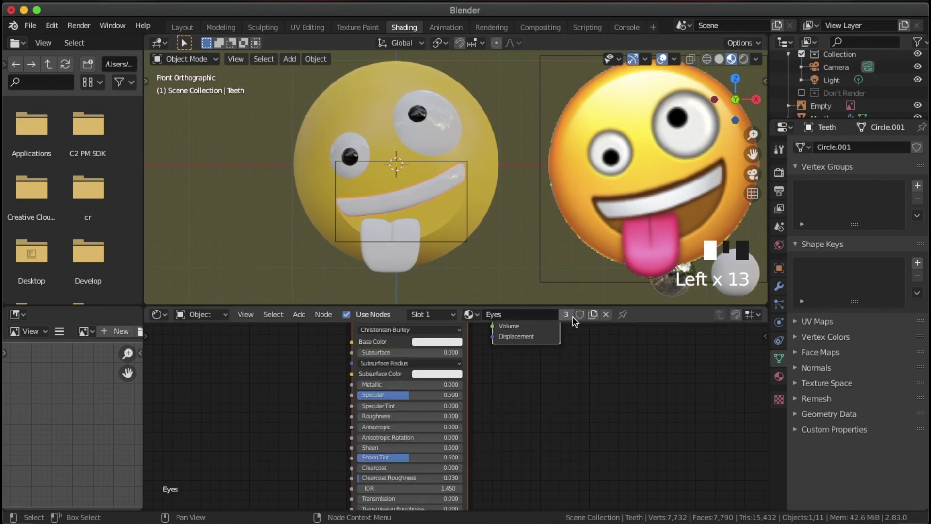
- Give the teeth an independent copy of the Eyes material, name it Teeth, and set its roughness to 0.100
click(591, 314)
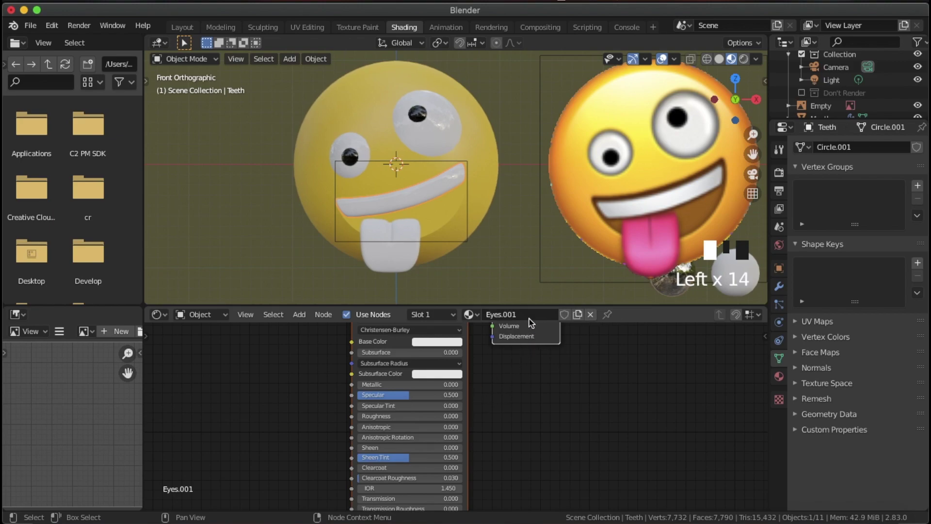
key(ctrl+a)
text(Teeth)
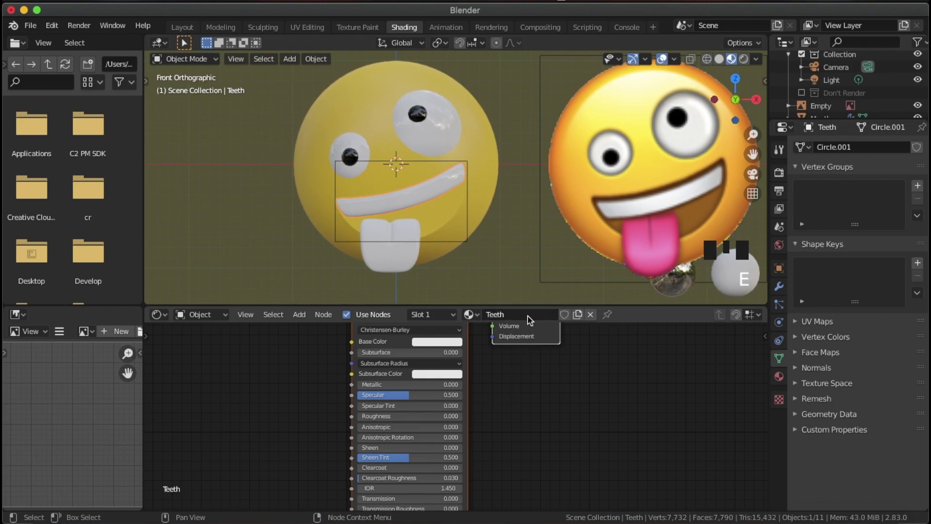
key(Return)
drag(461, 416, 466, 416)
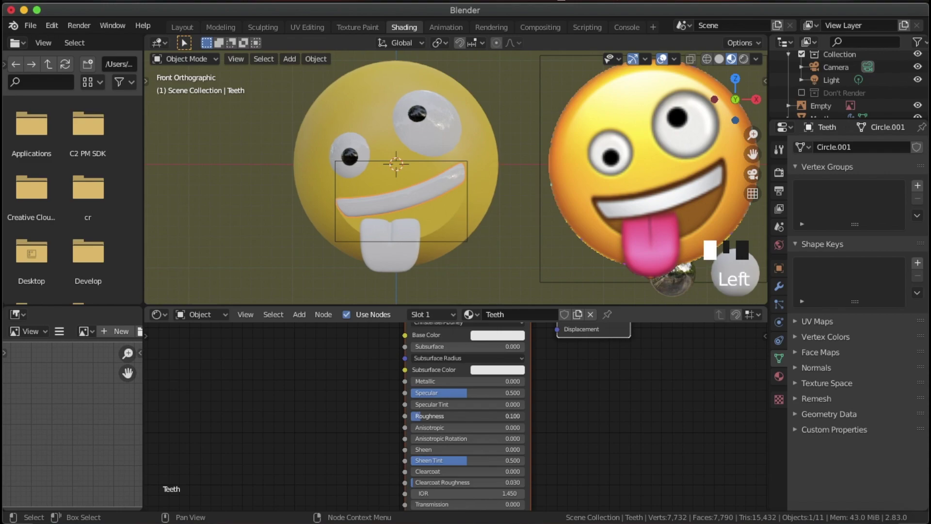
- Lower the roughness of the head sphere's Head material to about 0.214
click(475, 153)
drag(465, 414, 433, 415)
scroll(278, 140, up, 2)
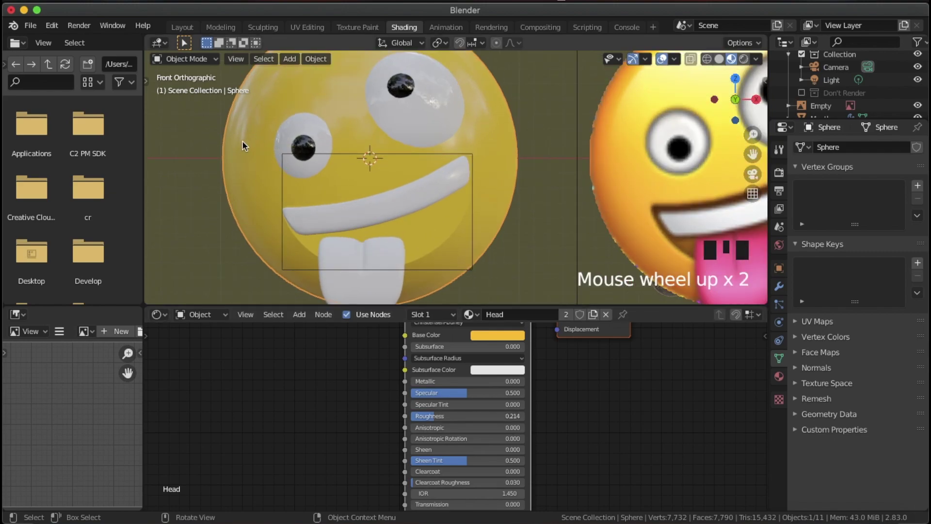
scroll(397, 219, down, 1)
- Create a new material on the tongue and name it Tongue
shift+middle_drag(367, 184, 359, 147)
click(385, 234)
shift+middle_drag(503, 252, 461, 249)
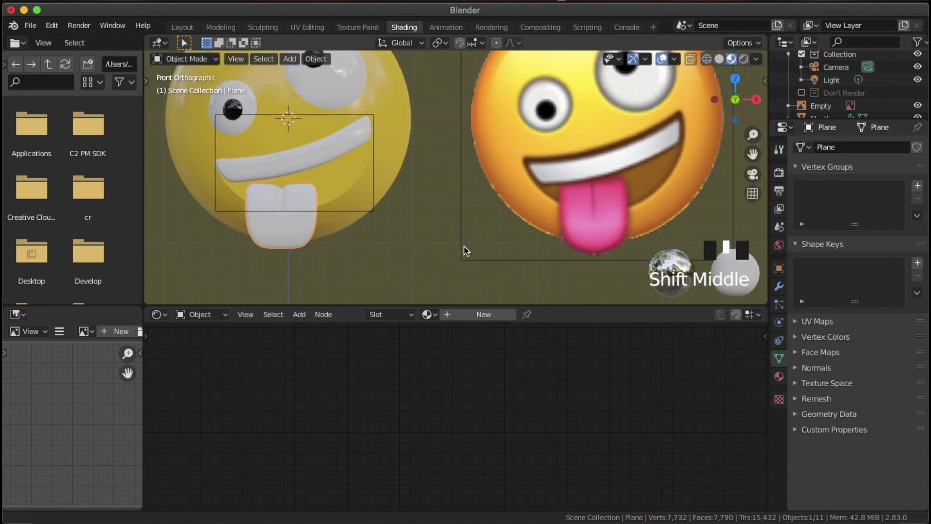
click(477, 315)
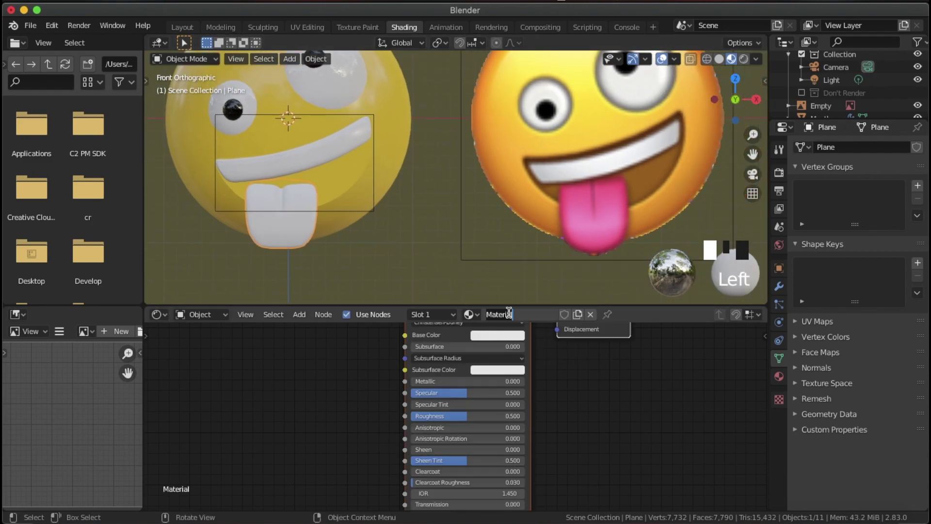
click(508, 314)
text(Tongue)
key(Return)
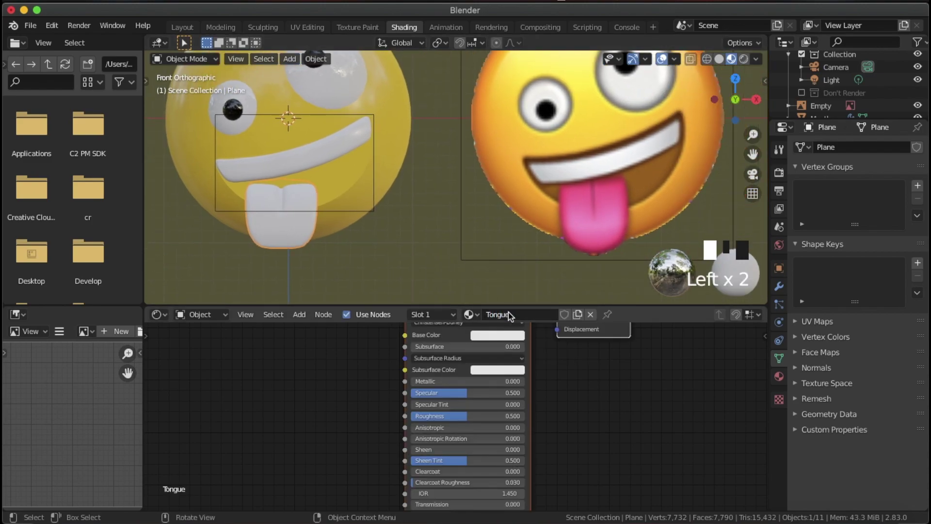
- Set the Tongue material's base color to the pink sampled from the reference image's tongue
click(504, 336)
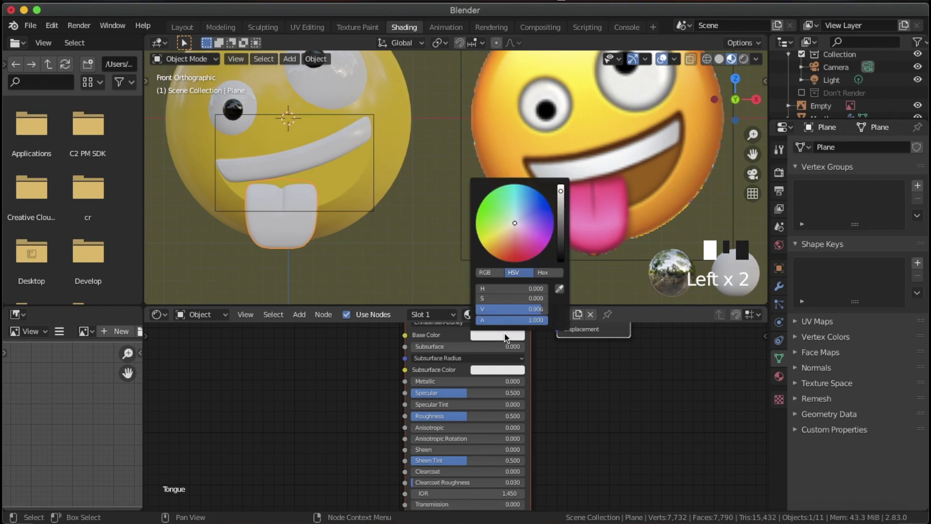
click(559, 289)
click(622, 186)
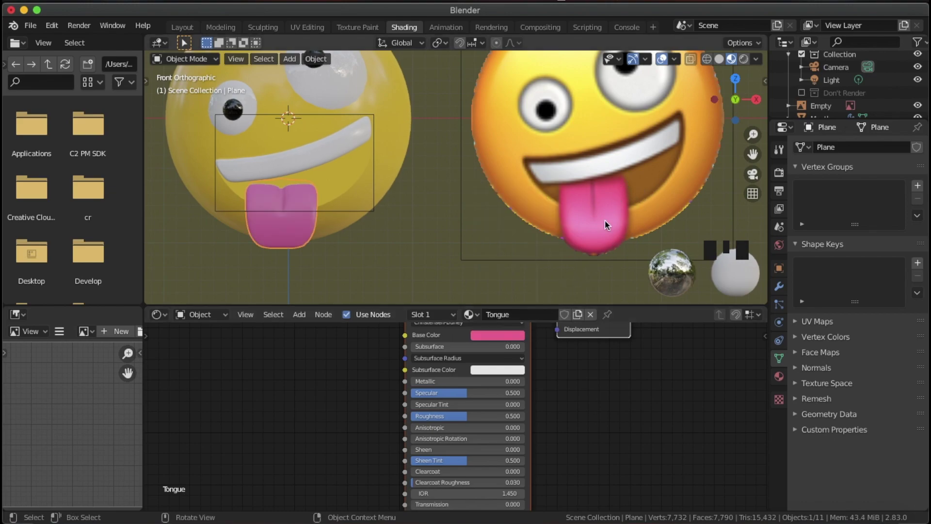
- Darken the Tongue material's pink base color slightly and lower its roughness to about 0.395
shift+middle_drag(346, 230, 519, 201)
scroll(473, 219, down, 2)
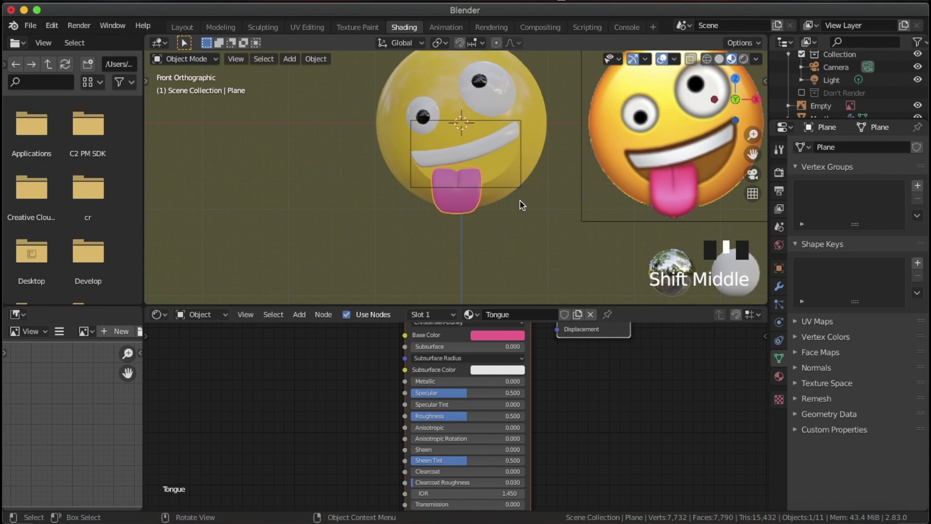
scroll(529, 213, up, 2)
click(500, 334)
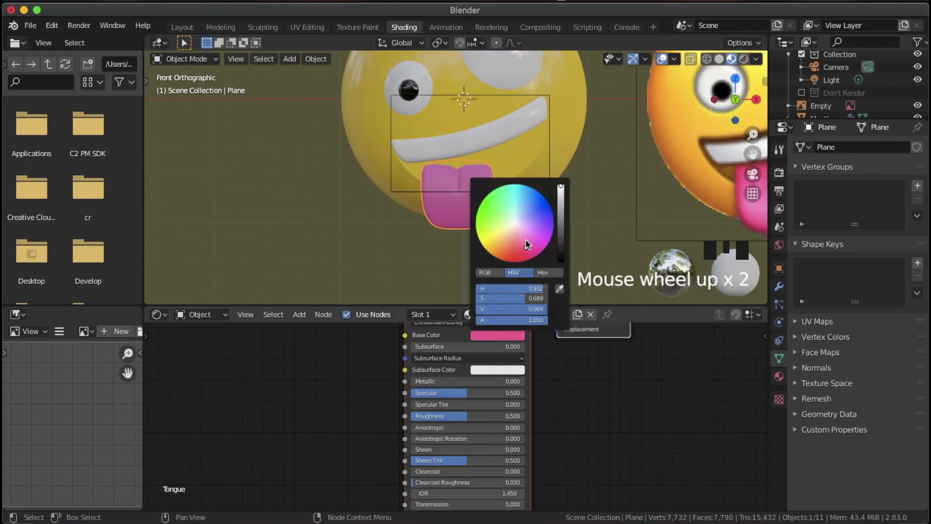
click(557, 205)
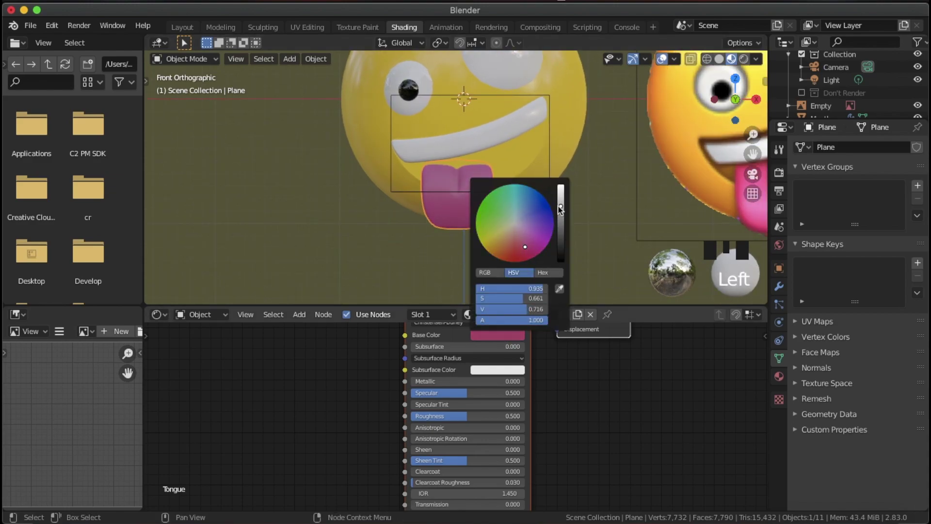
drag(561, 209, 561, 200)
scroll(533, 195, down, 2)
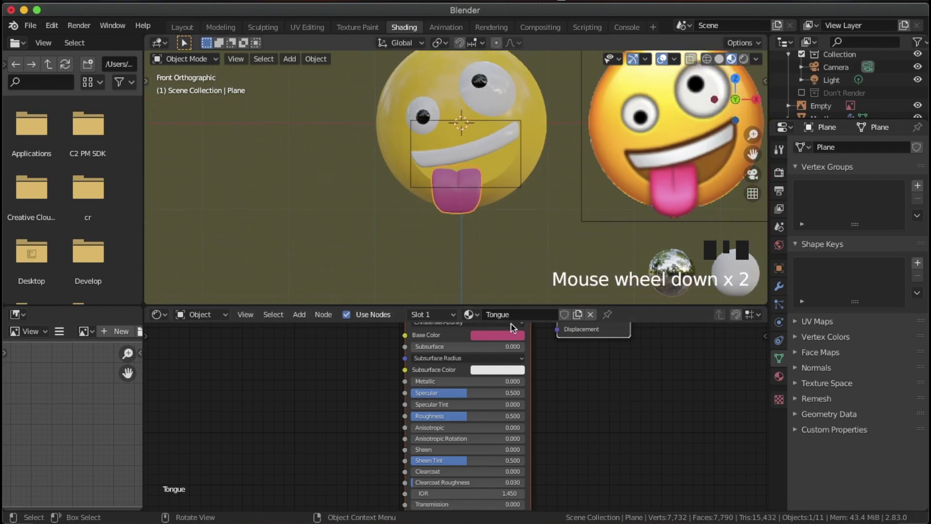
drag(462, 418, 456, 415)
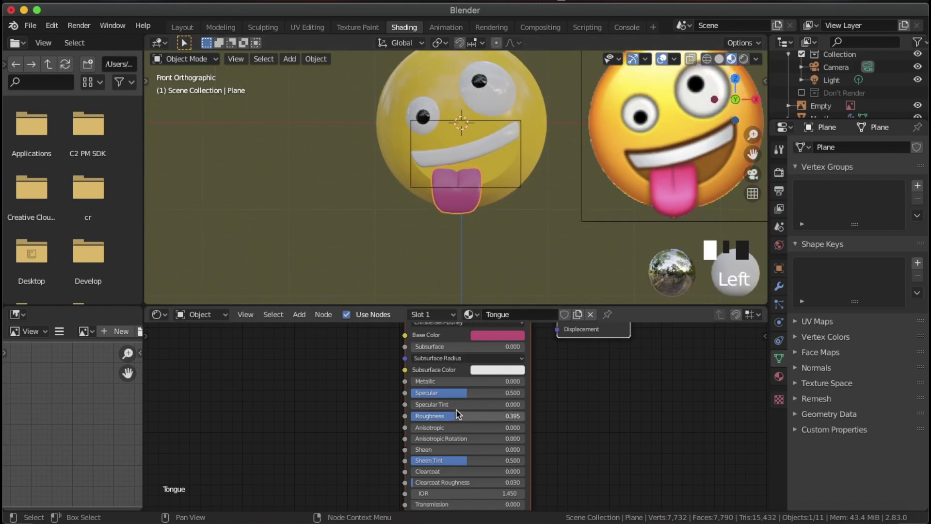
scroll(527, 224, up, 1)
scroll(534, 132, down, 1)
- Create a new material on the Mouth object and name it Mouth
shift+middle_drag(560, 133, 590, 176)
middle_drag(541, 158, 440, 173)
click(436, 174)
click(434, 177)
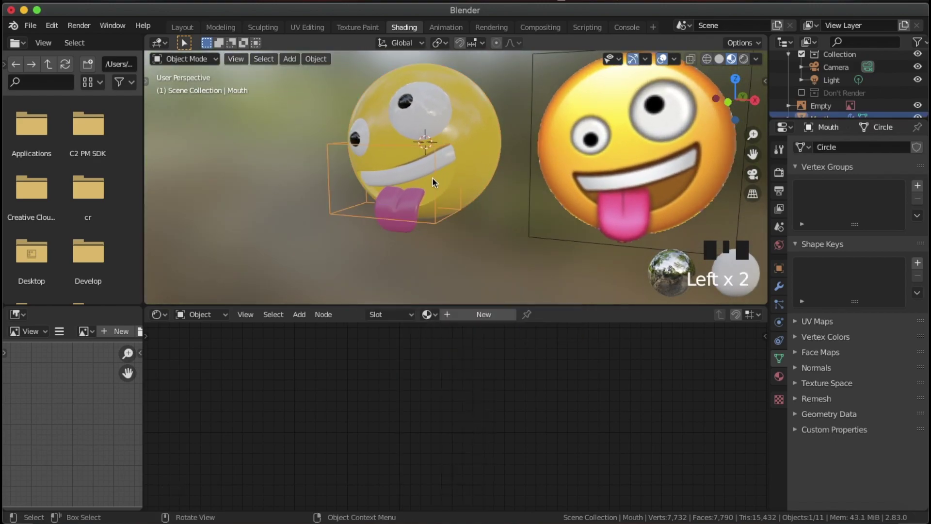
click(478, 314)
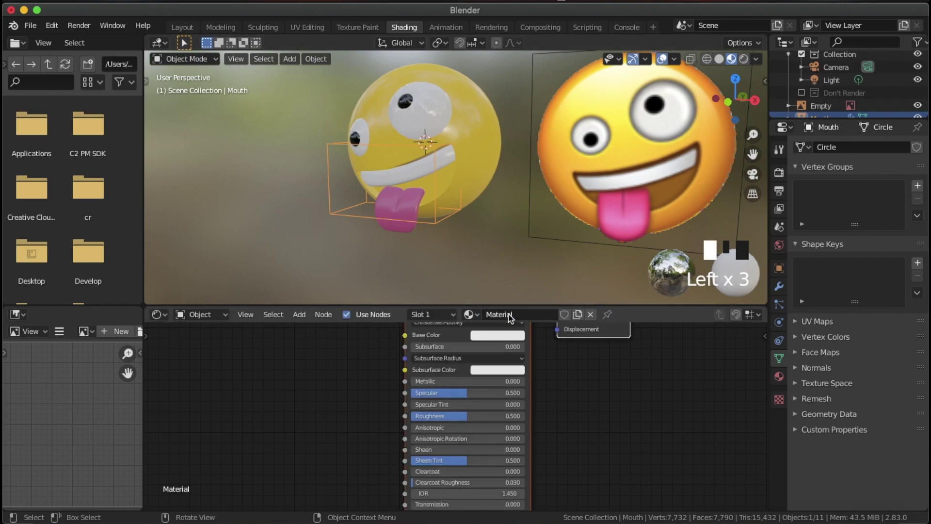
text(th)
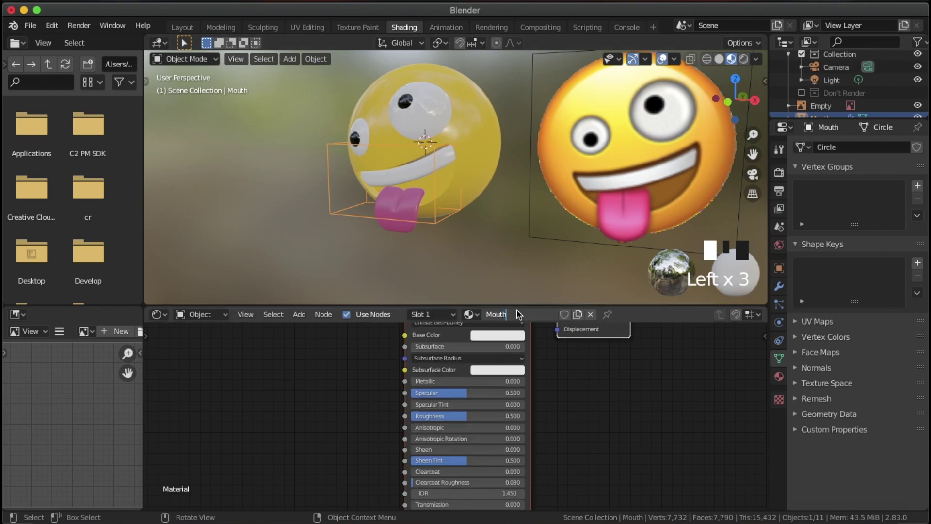
click(555, 384)
- Set the Mouth material's base color to the brown sampled from inside the reference image's mouth
scroll(494, 420, down, 1)
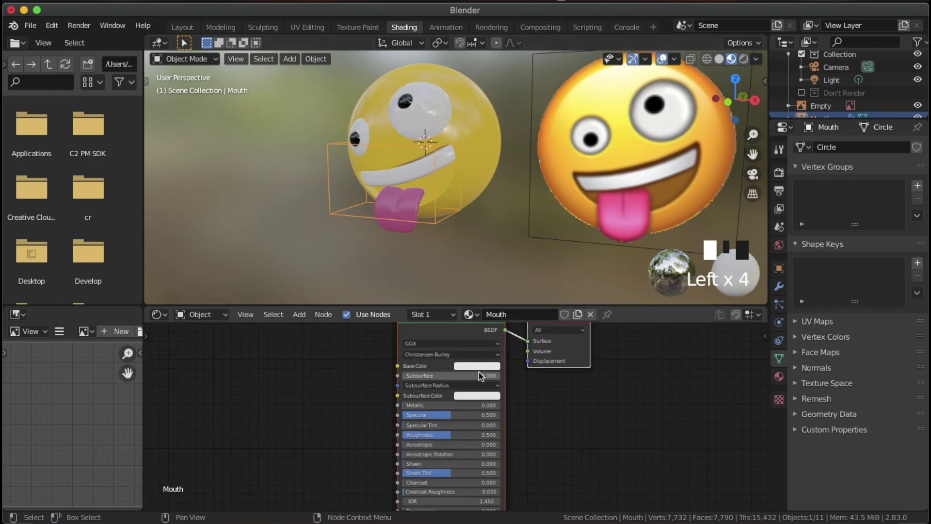
click(479, 367)
click(529, 328)
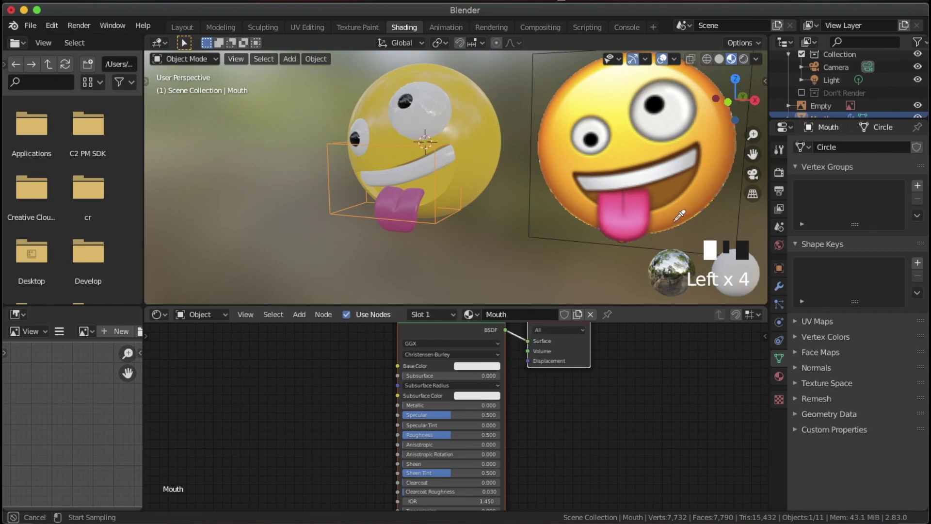
click(664, 190)
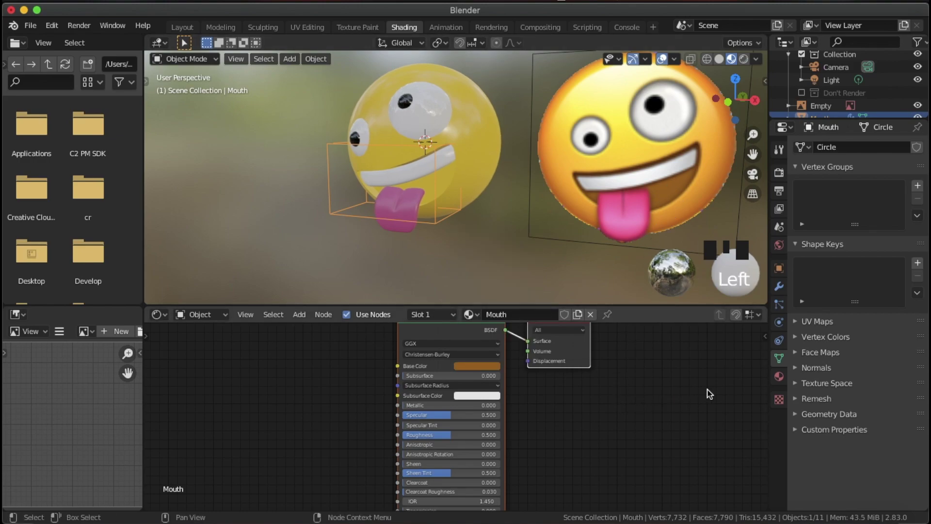
- Add a second material slot to the head sphere, assign the Mouth material to it, and return to the front view
middle_drag(407, 197, 478, 133)
click(476, 129)
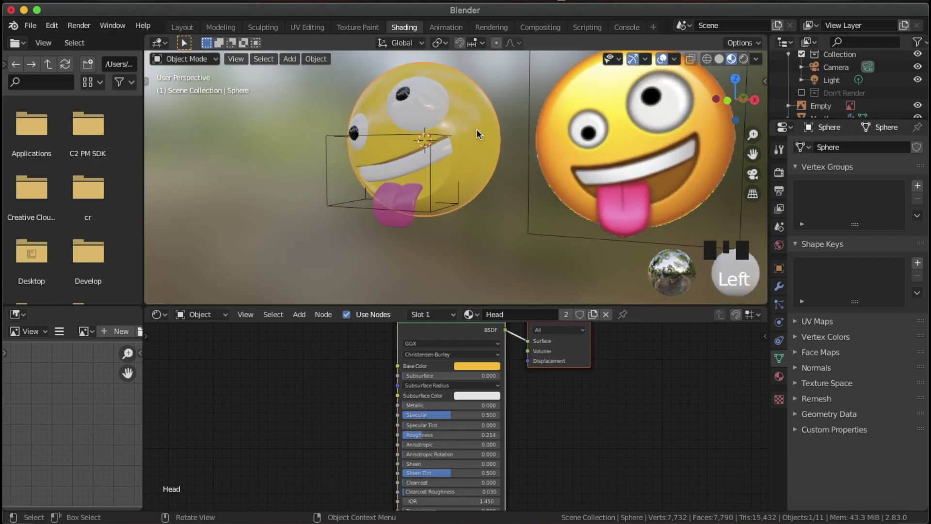
click(779, 377)
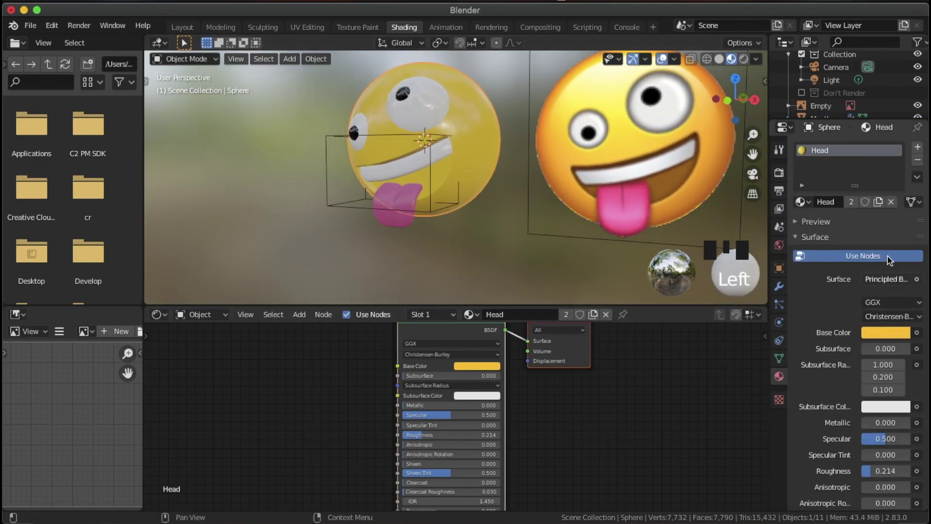
click(917, 146)
click(803, 227)
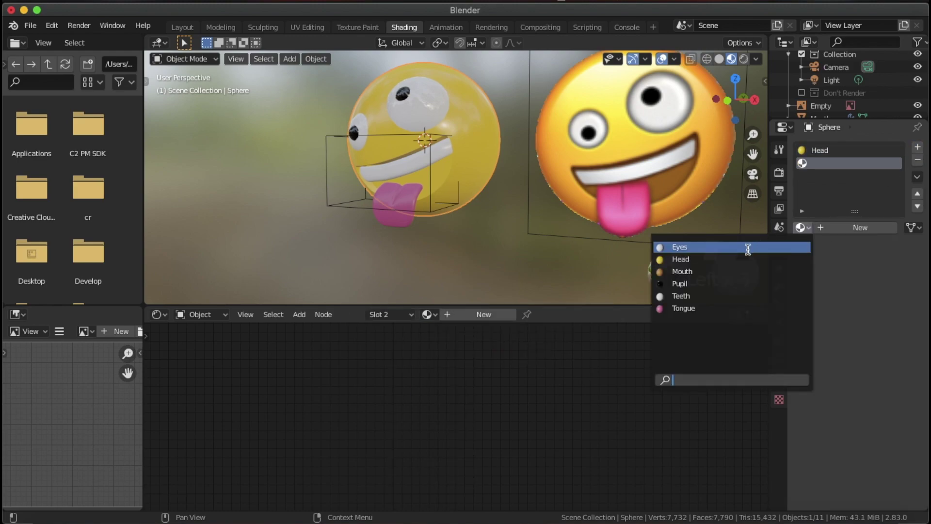
click(697, 270)
middle_drag(457, 128, 543, 176)
scroll(511, 120, up, 2)
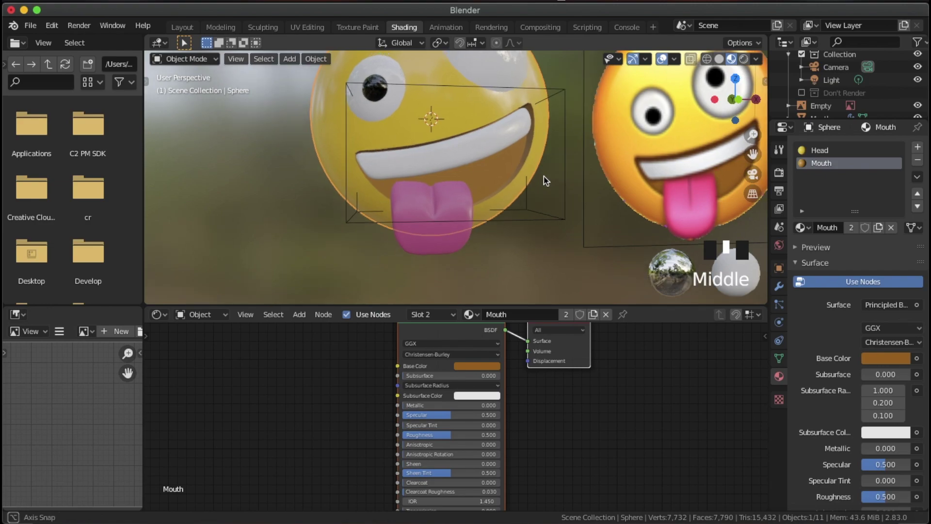
scroll(524, 185, down, 1)
key(KP_1)
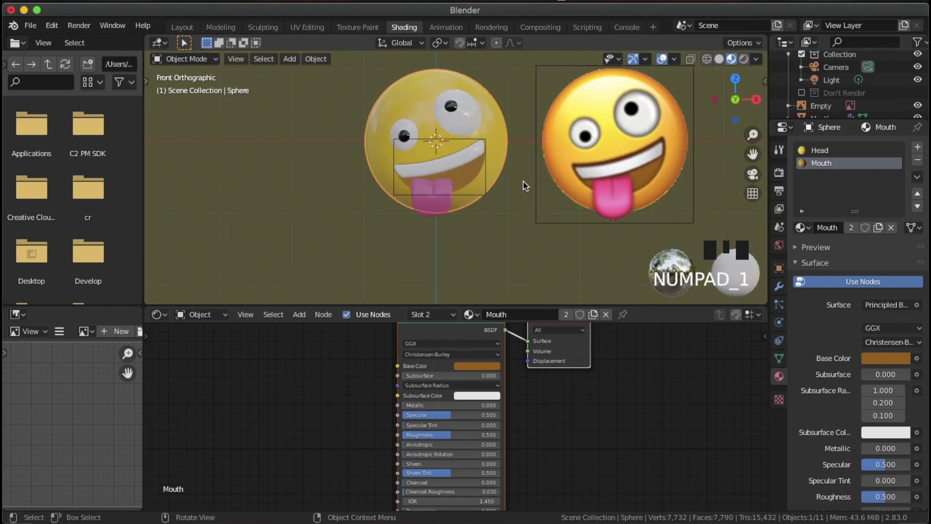